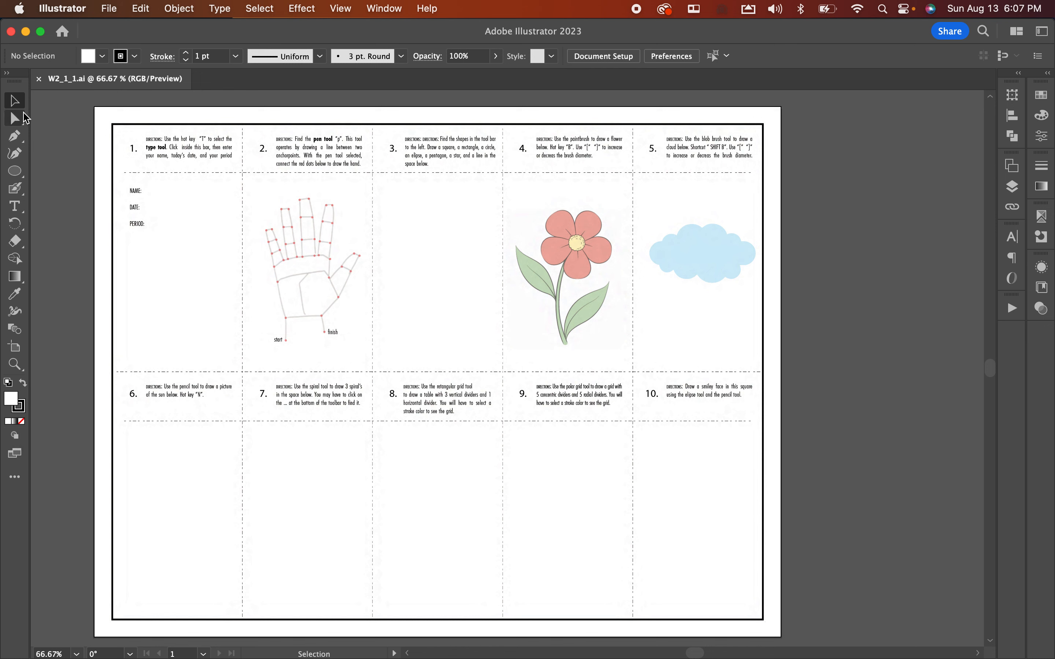
click(20, 479)
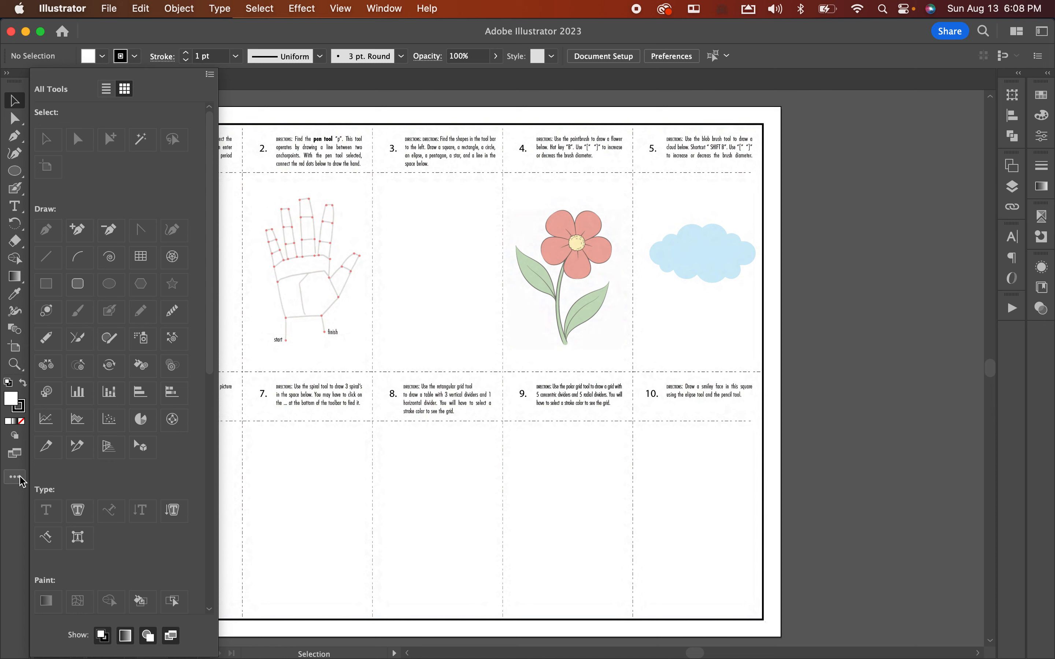
click(20, 480)
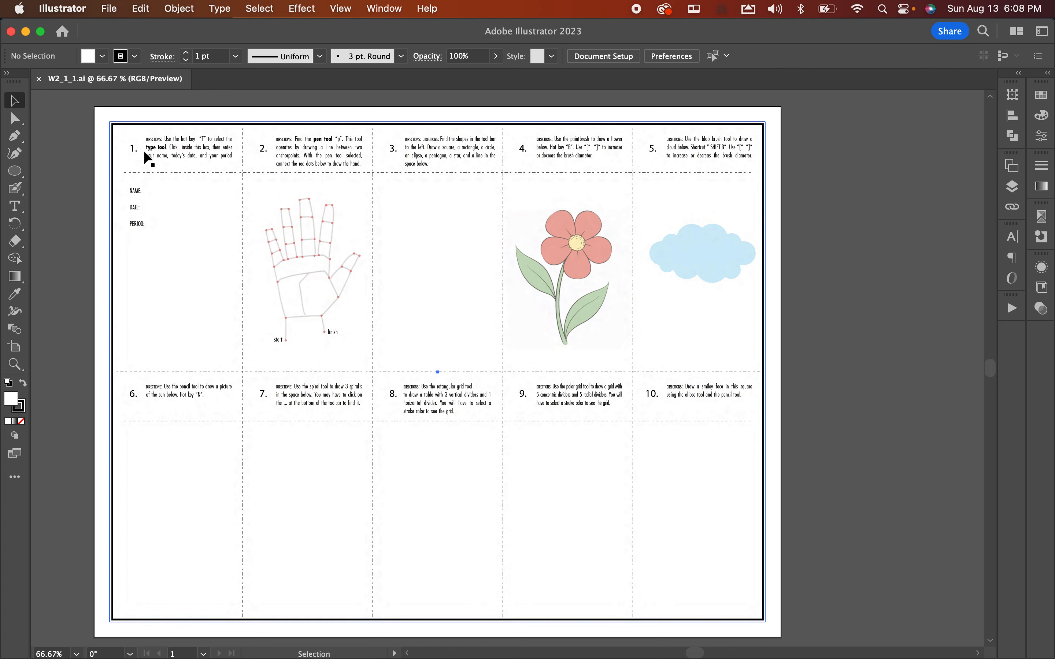
Step: Add point text with the person's name beside the NAME label in box 1 using the Type tool
key(super+equal)
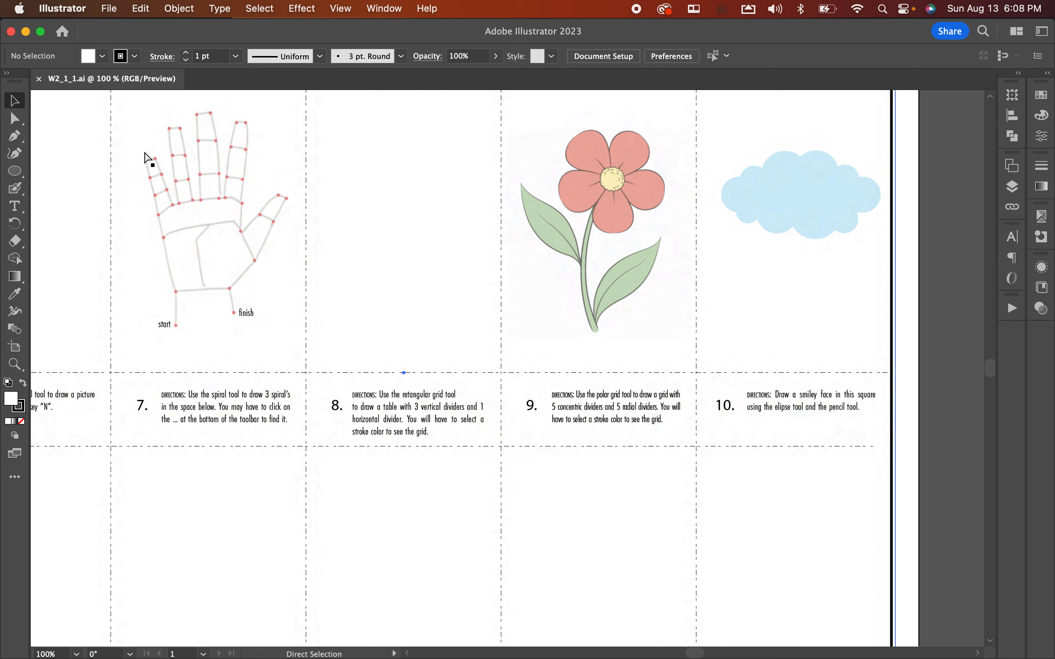
key(super+equal)
scroll(238, 214, left, 10)
scroll(238, 214, up, 5)
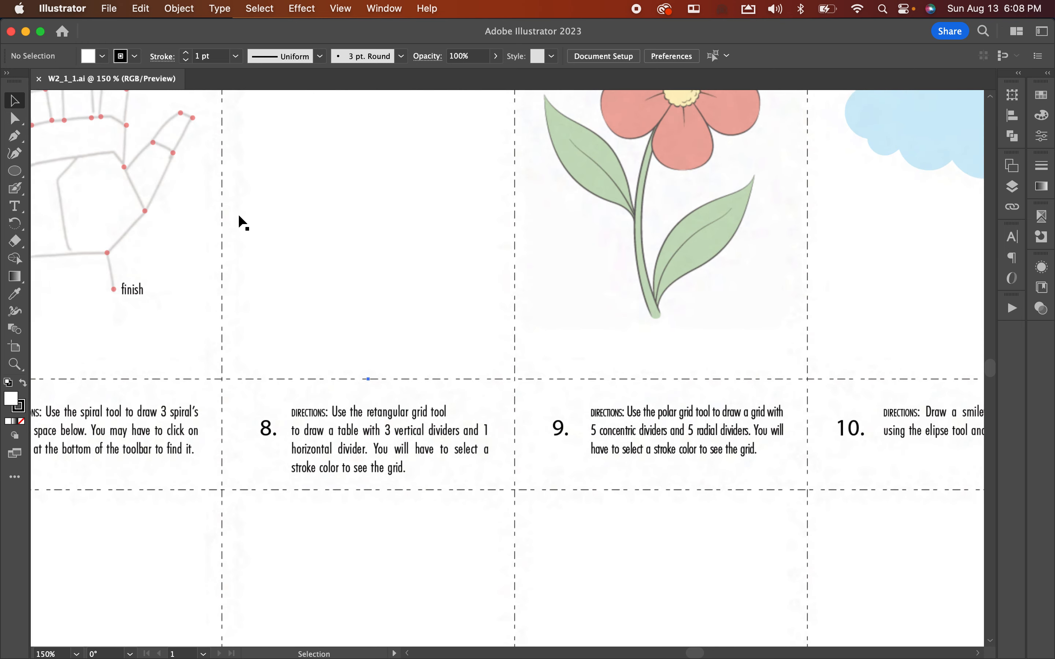
scroll(238, 215, left, 11)
scroll(238, 215, up, 7)
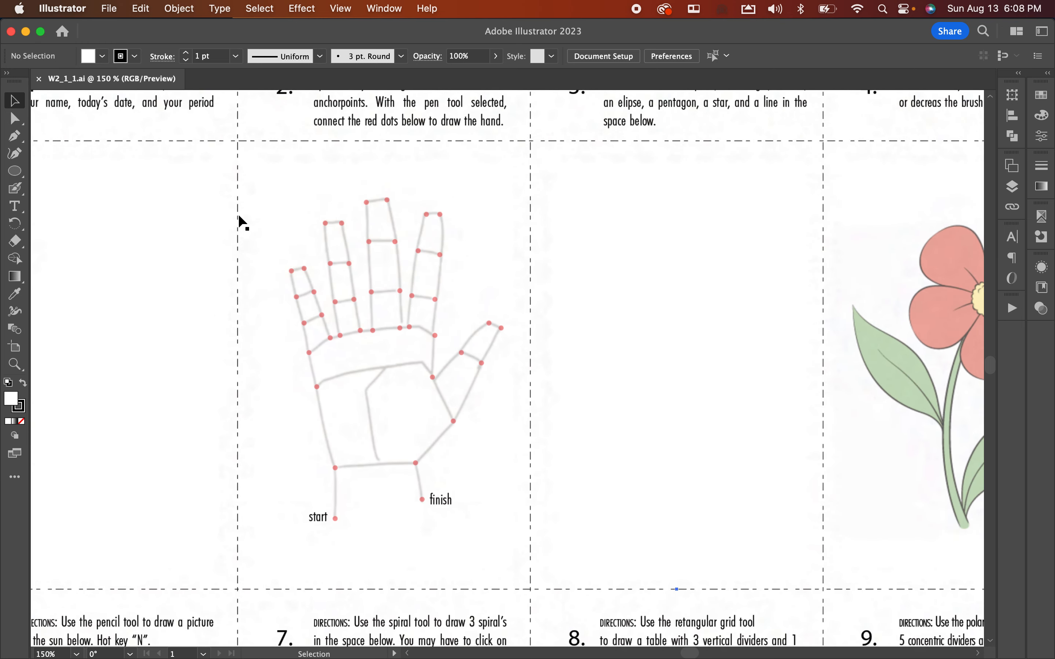
scroll(238, 215, left, 1)
scroll(238, 215, up, 1)
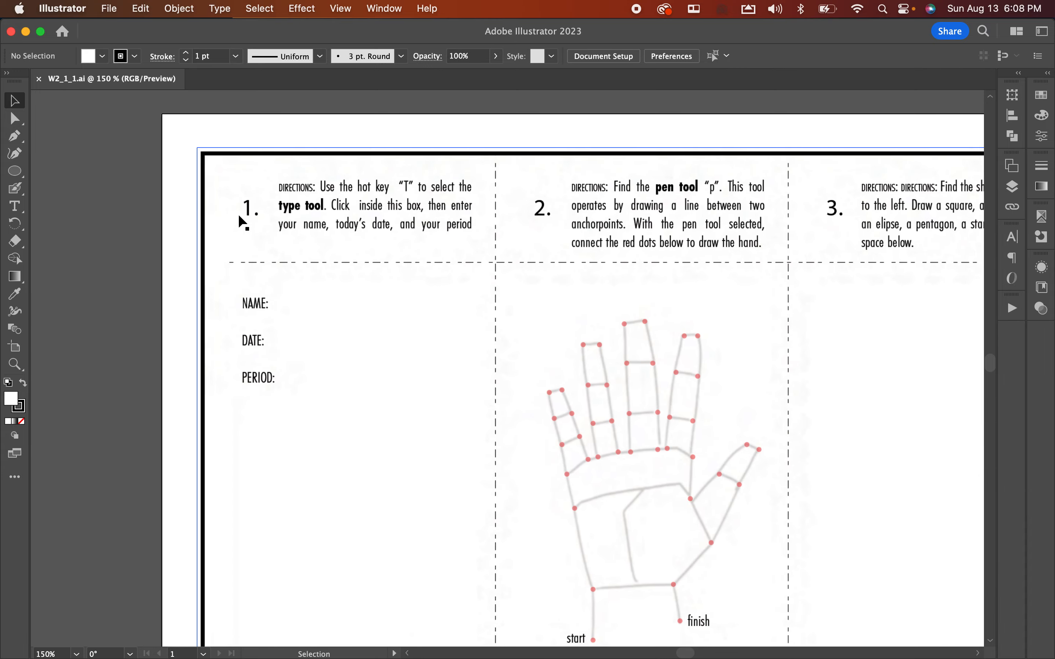
key(super+equal)
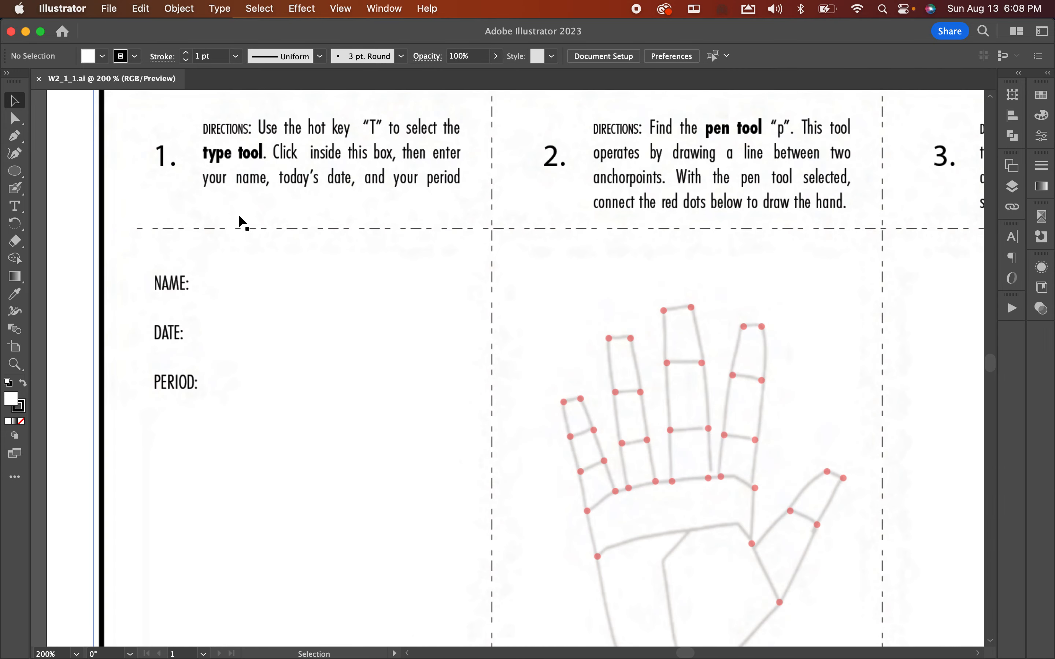
scroll(242, 222, left, 3)
scroll(242, 222, up, 2)
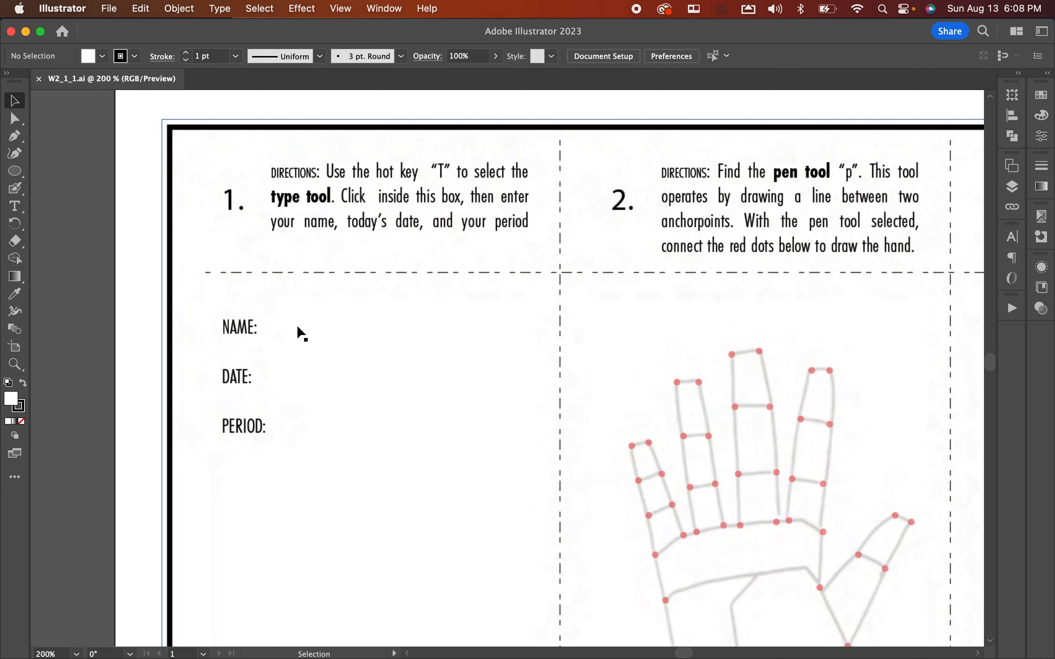
key(t)
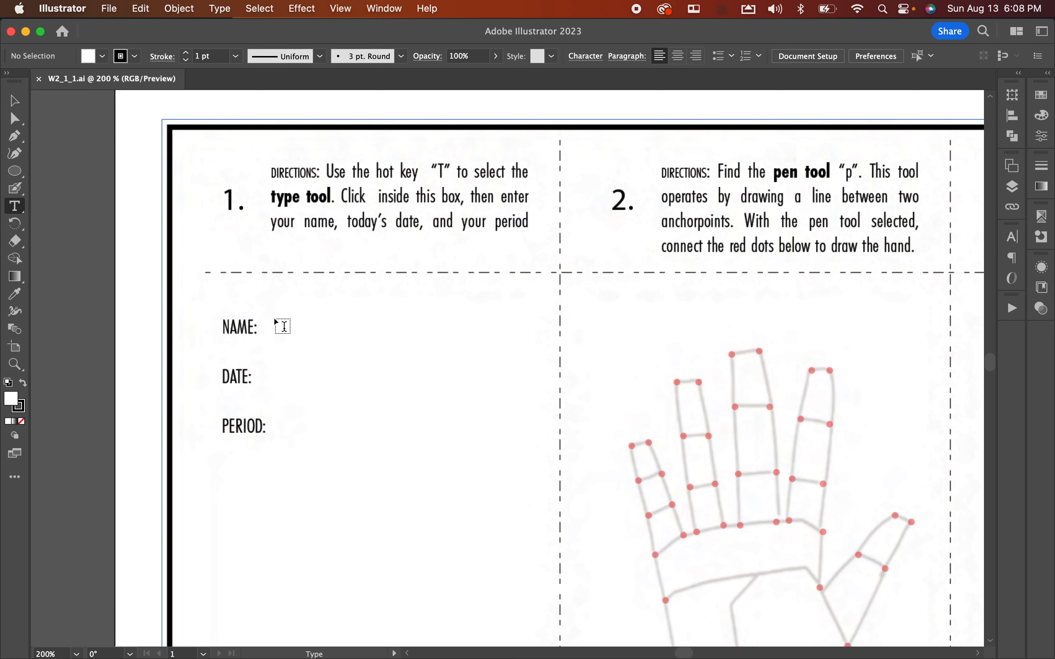
click(269, 320)
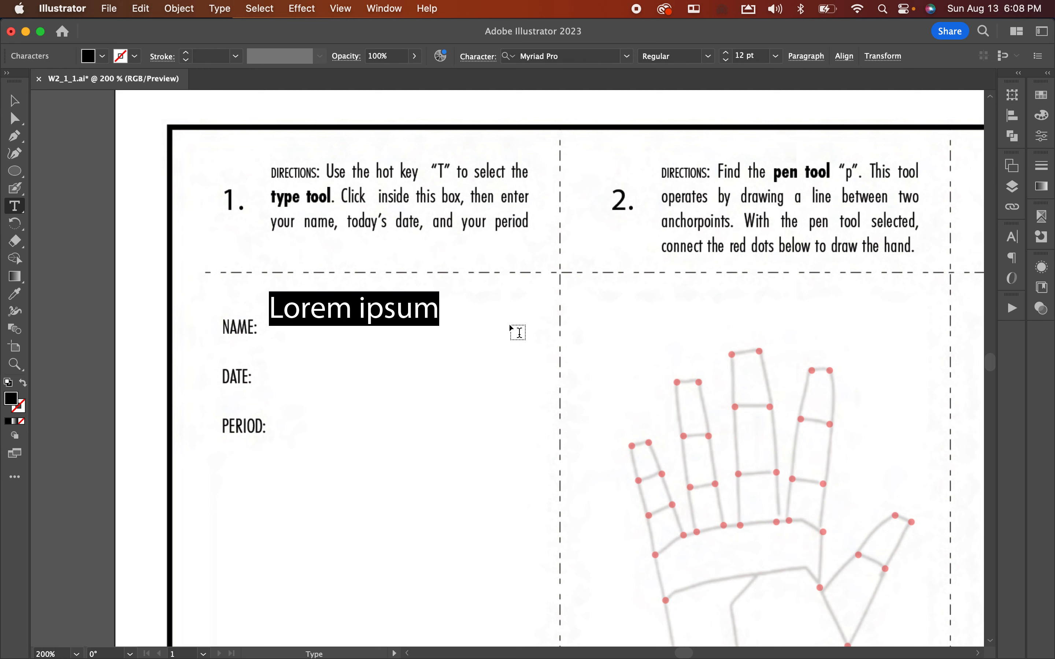
text(Mr.)
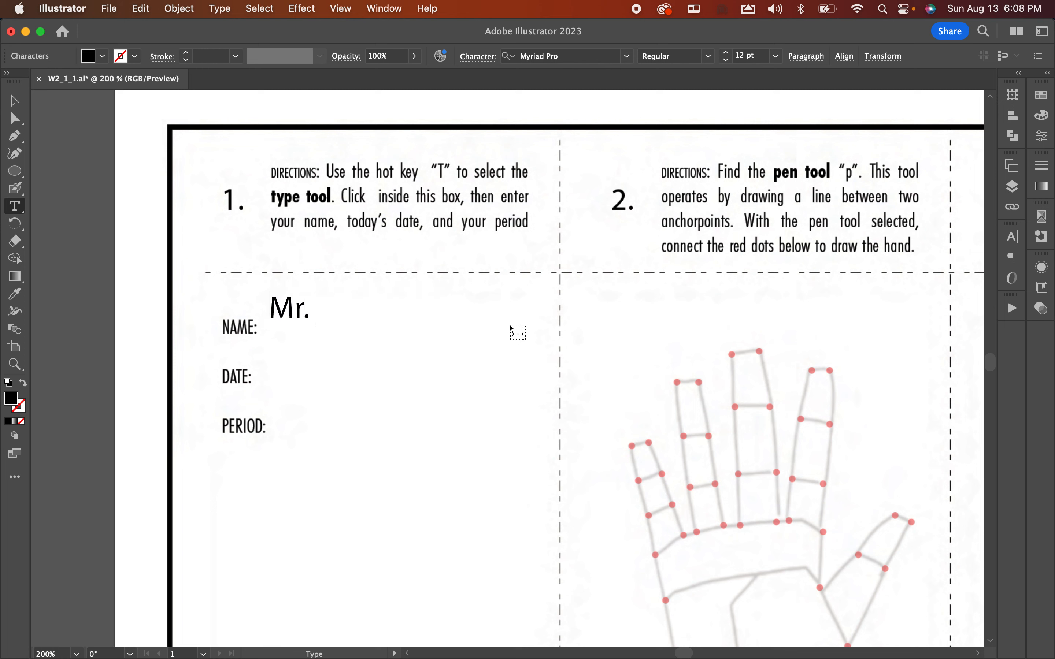
text( Faulk)
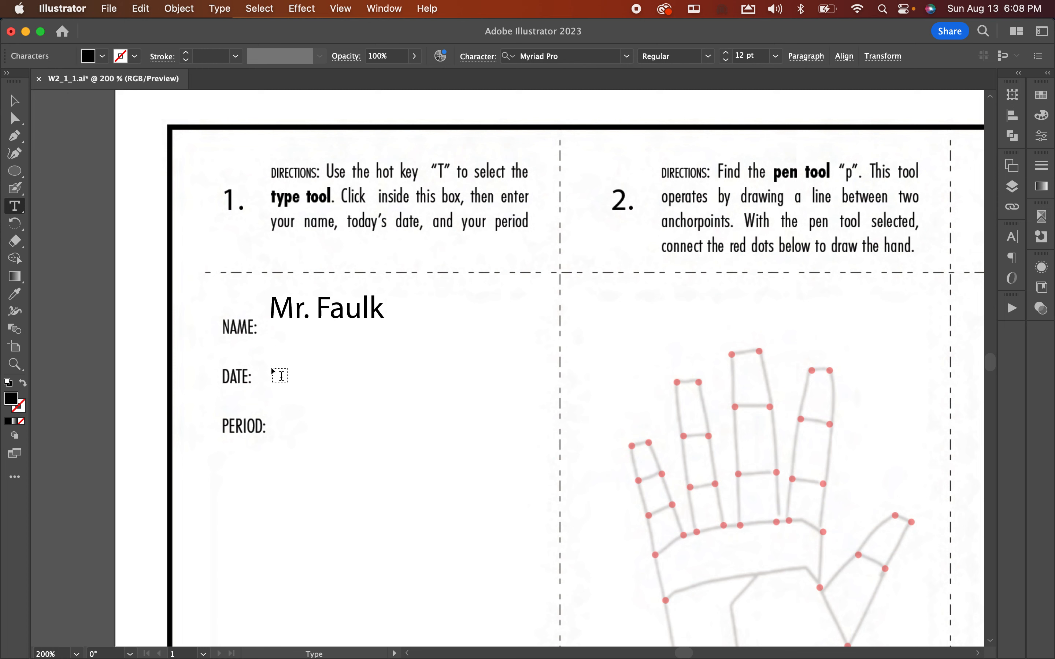
key(Escape)
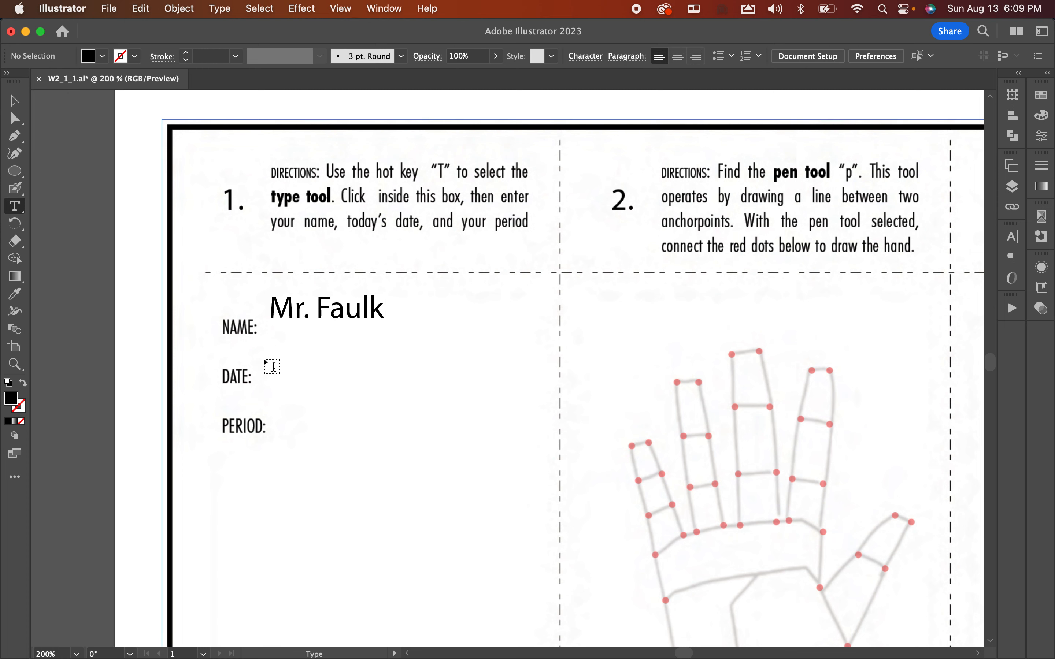
Step: Add text areas beside the DATE and PERIOD labels in box 1, reading 08.14.23 and 0
drag(263, 358, 488, 402)
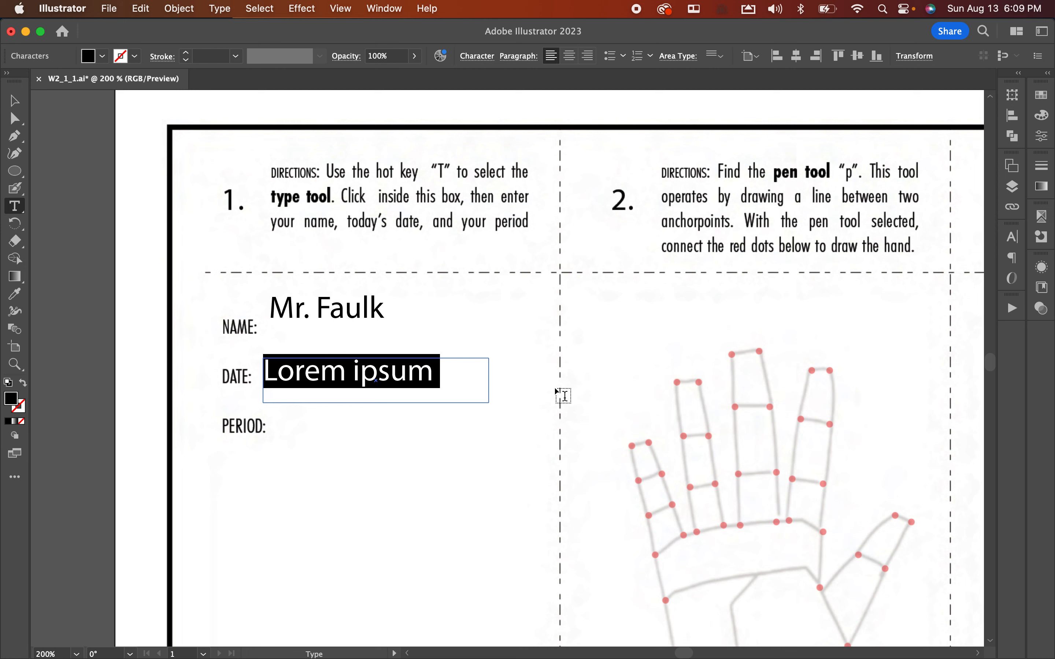
text(08)
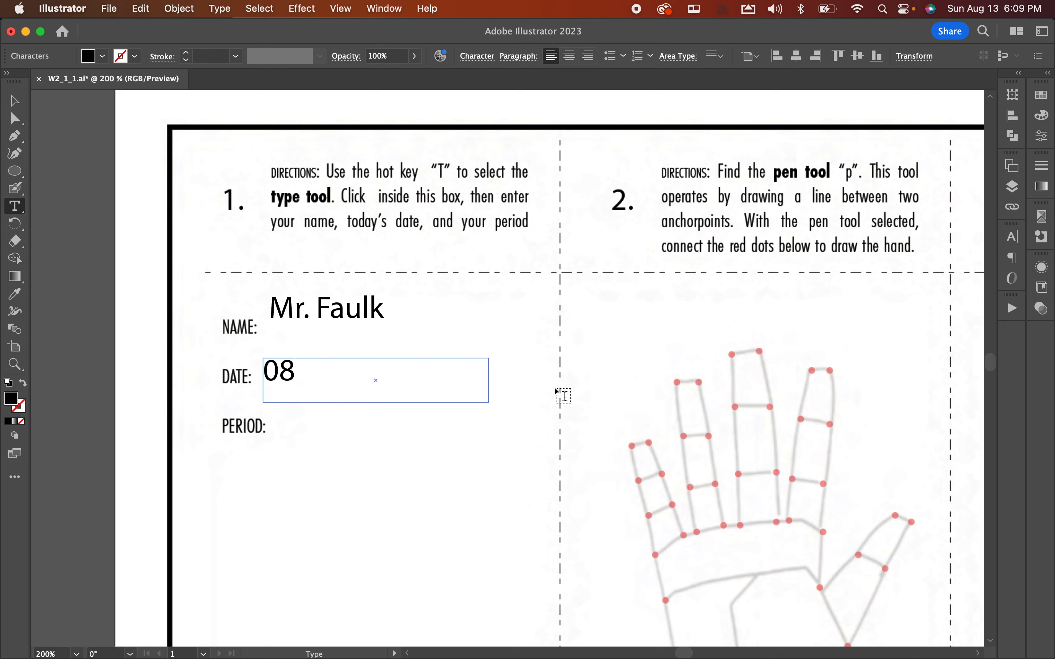
text(.14.23)
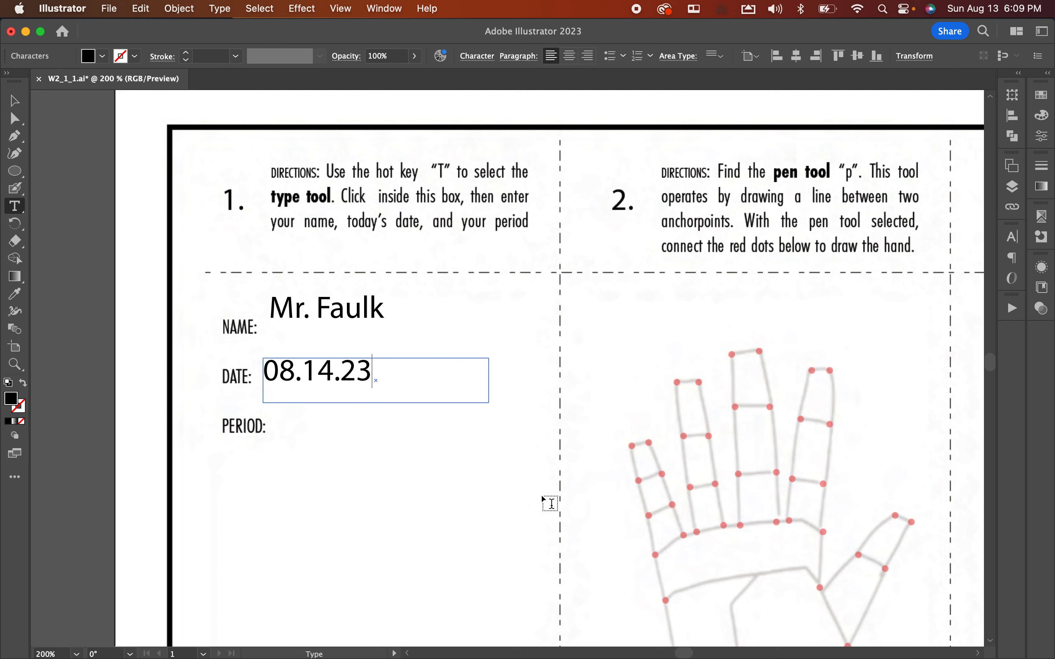
drag(275, 414, 474, 447)
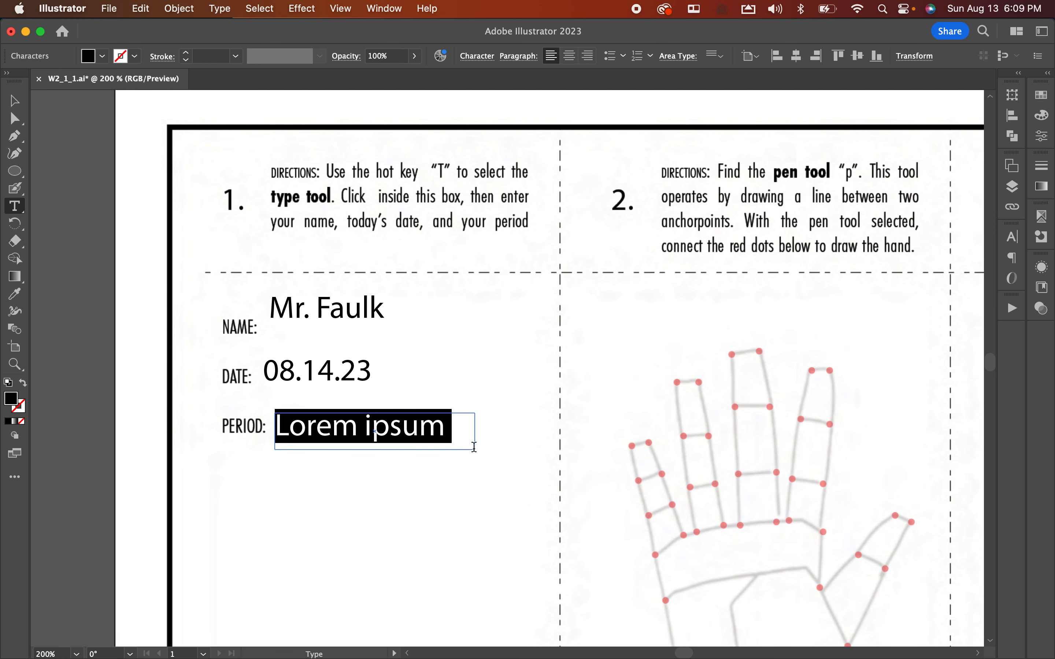
text())
key(BackSpace)
text(0)
Step: Move the period, date and name entries in box 1 so they line up in a column level with their labels
click(15, 99)
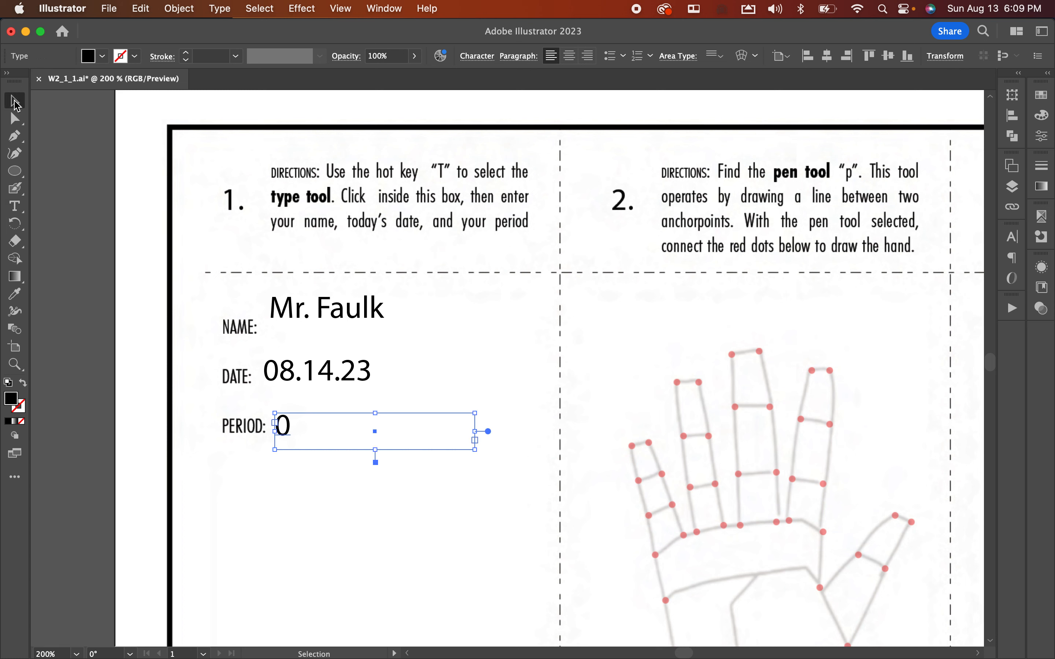
click(320, 471)
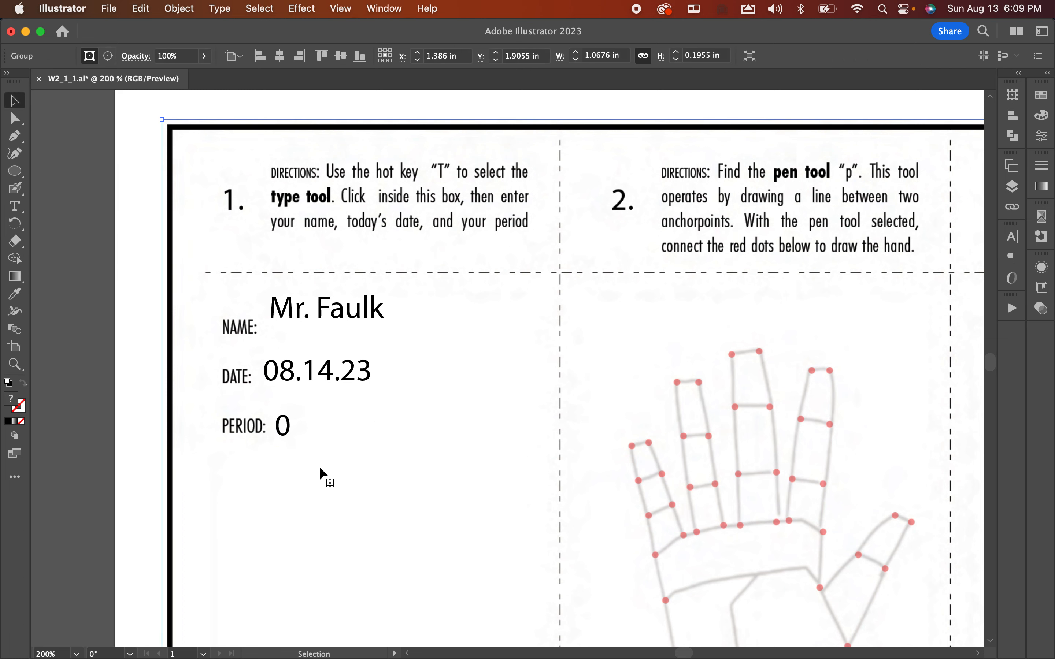
click(290, 425)
drag(290, 426, 296, 425)
click(275, 366)
drag(277, 366, 292, 371)
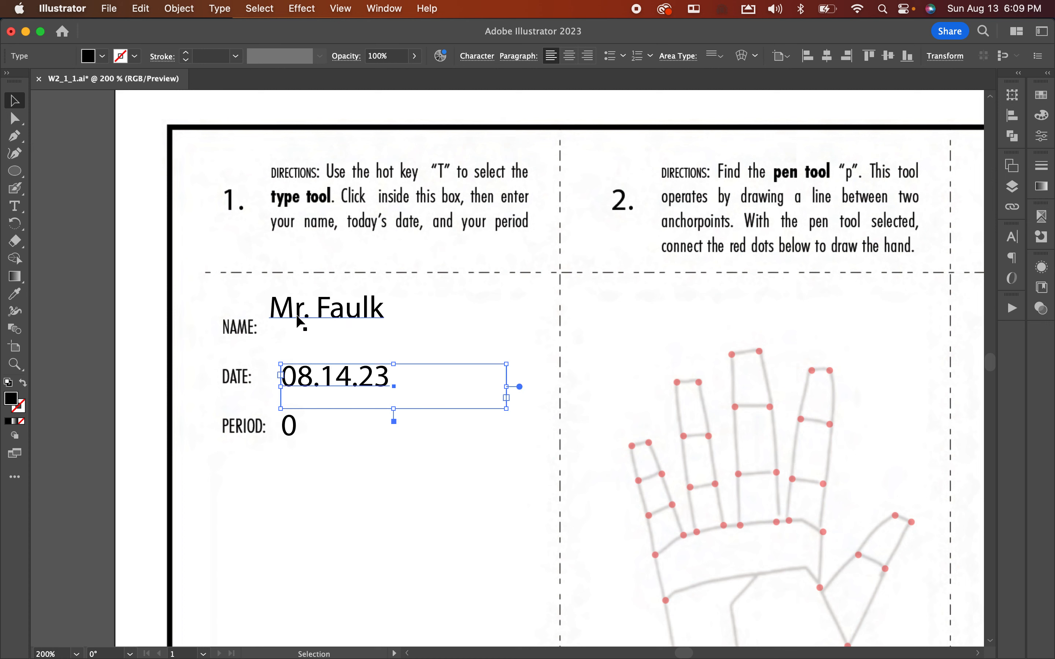
click(288, 310)
drag(288, 311, 307, 334)
click(369, 282)
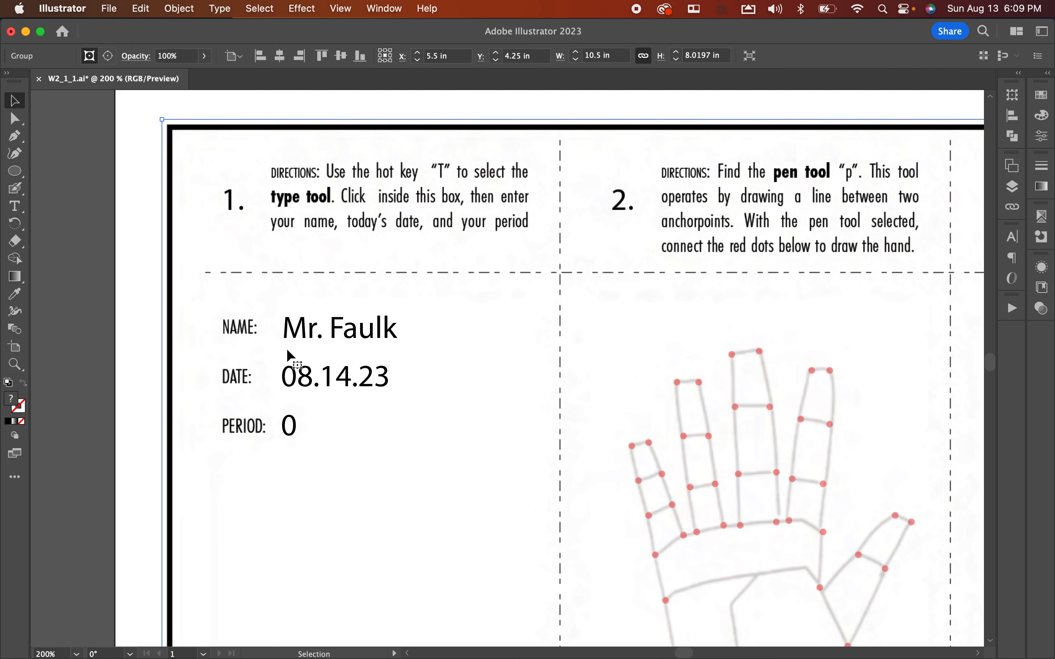
Step: Examine the pen tool directions in box 2 and the dotted hand outline with its start and finish points
scroll(478, 416, right, 2)
scroll(478, 409, right, 1)
scroll(477, 409, down, 1)
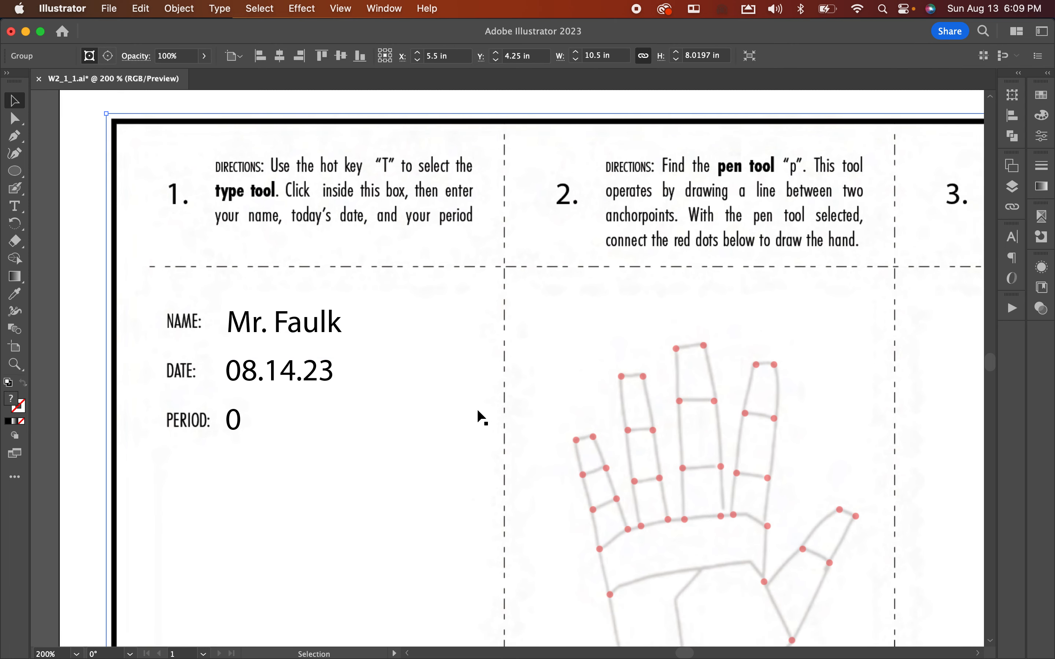
scroll(477, 409, right, 9)
scroll(478, 409, down, 1)
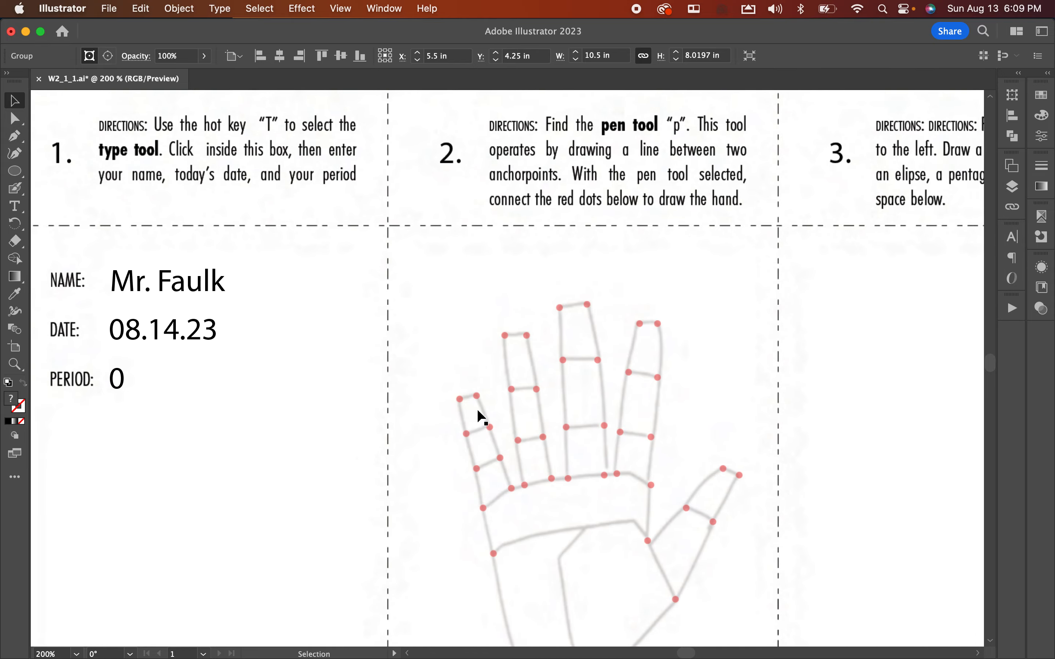
scroll(478, 409, left, 15)
scroll(477, 409, down, 1)
scroll(477, 409, right, 10)
scroll(477, 409, up, 2)
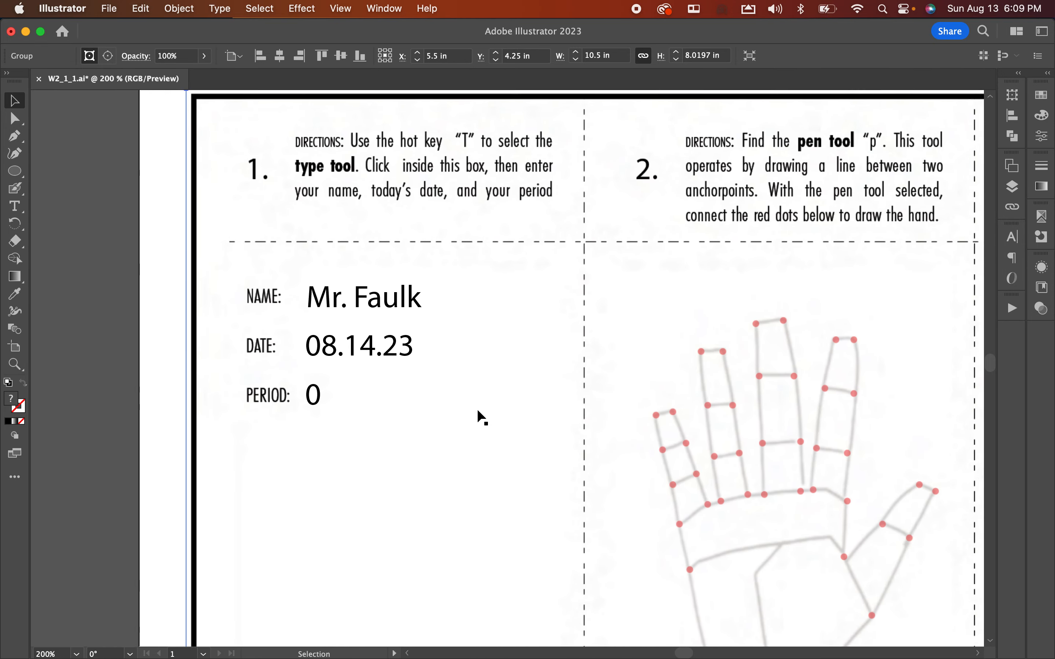
scroll(477, 409, right, 7)
scroll(477, 409, down, 1)
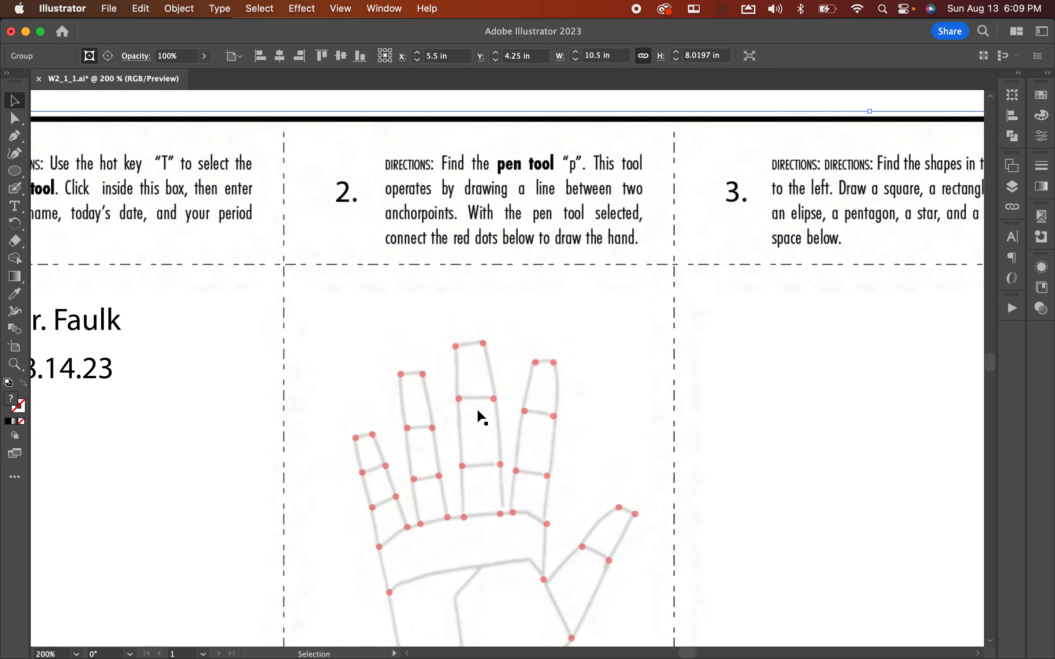
scroll(477, 409, down, 1)
scroll(477, 409, right, 1)
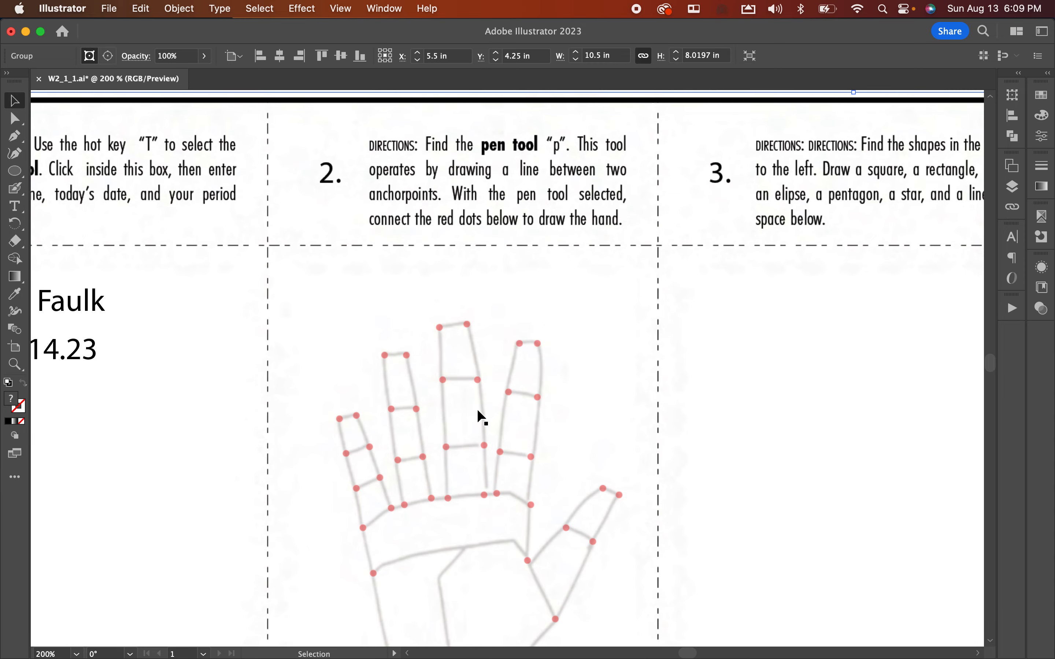
scroll(477, 409, down, 2)
scroll(477, 409, down, 2)
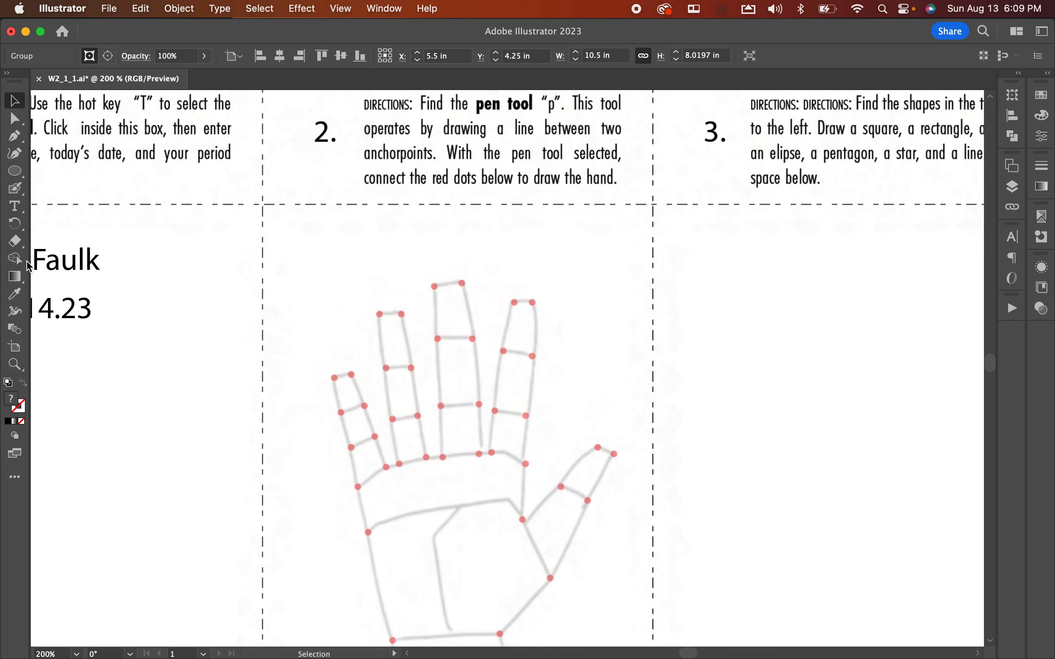
scroll(419, 200, up, 2)
scroll(419, 200, right, 2)
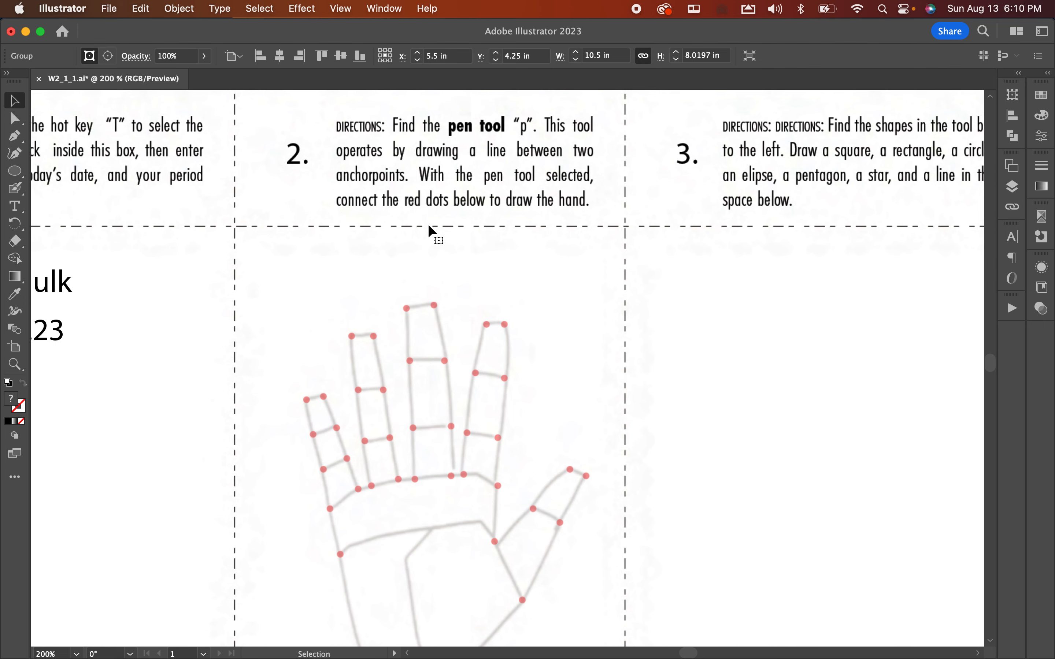
scroll(429, 228, down, 2)
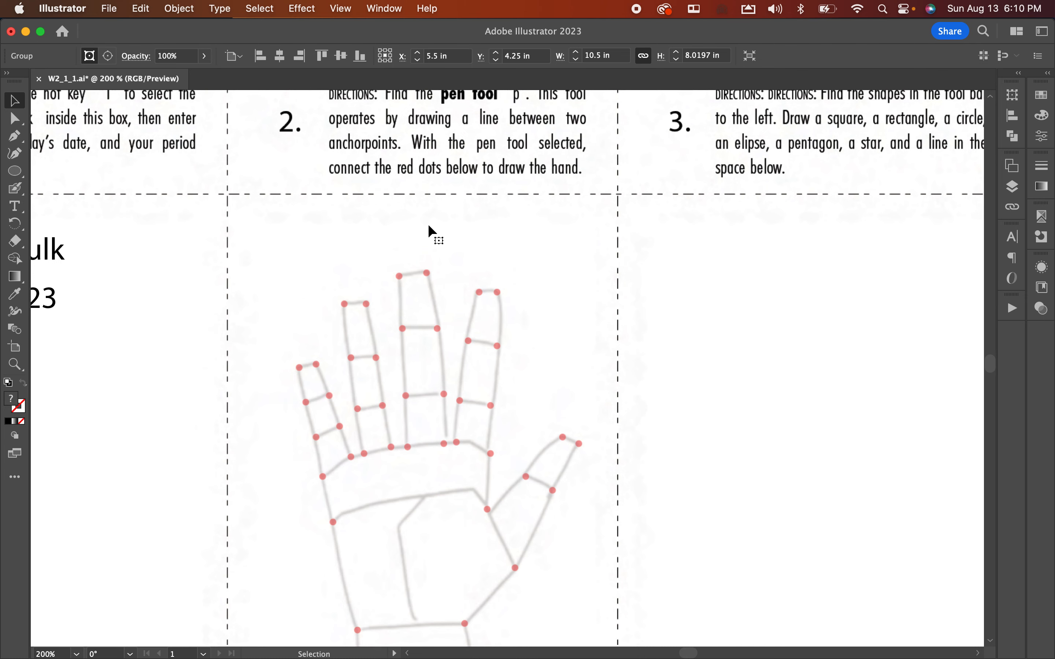
scroll(428, 226, right, 1)
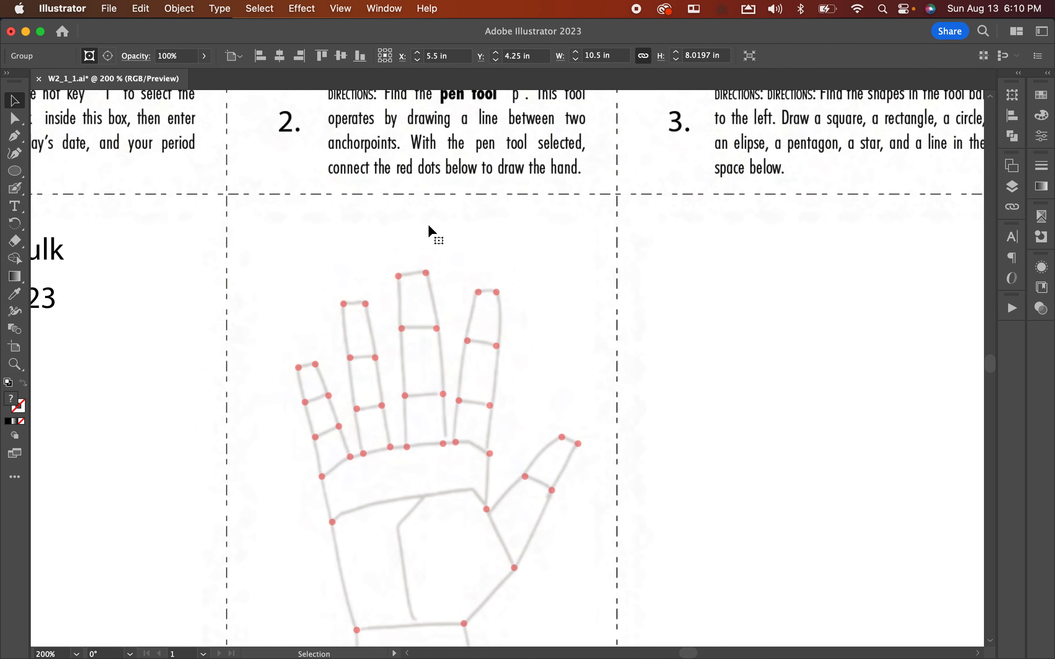
scroll(428, 227, down, 6)
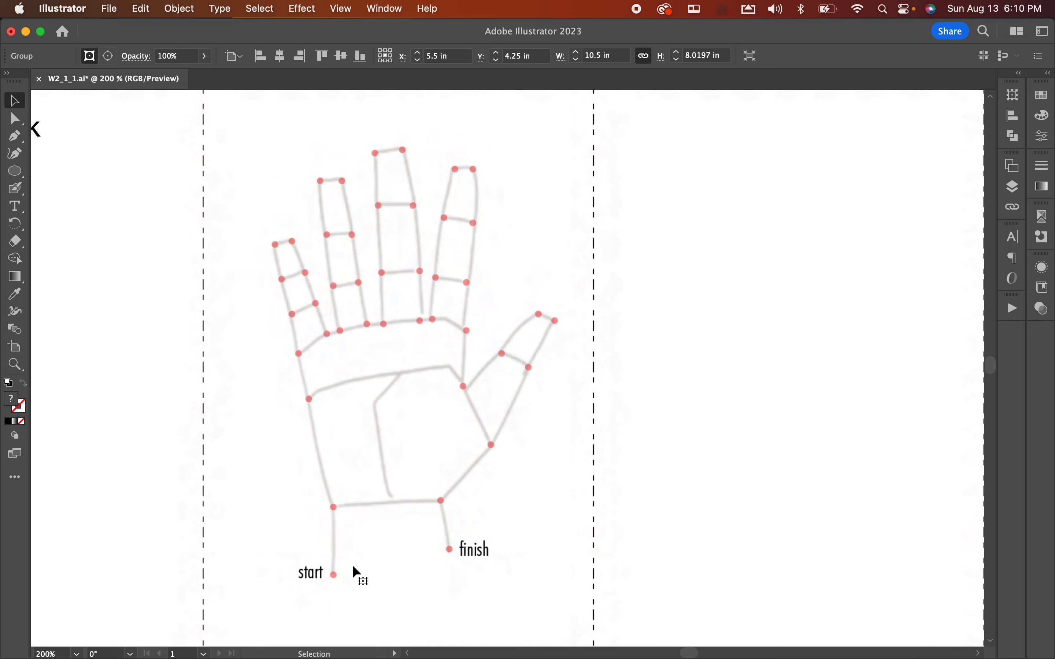
Step: Start a Pen tool path at the hand's start dot and trace up the outer palm edge to the little finger's lower joint
key(p)
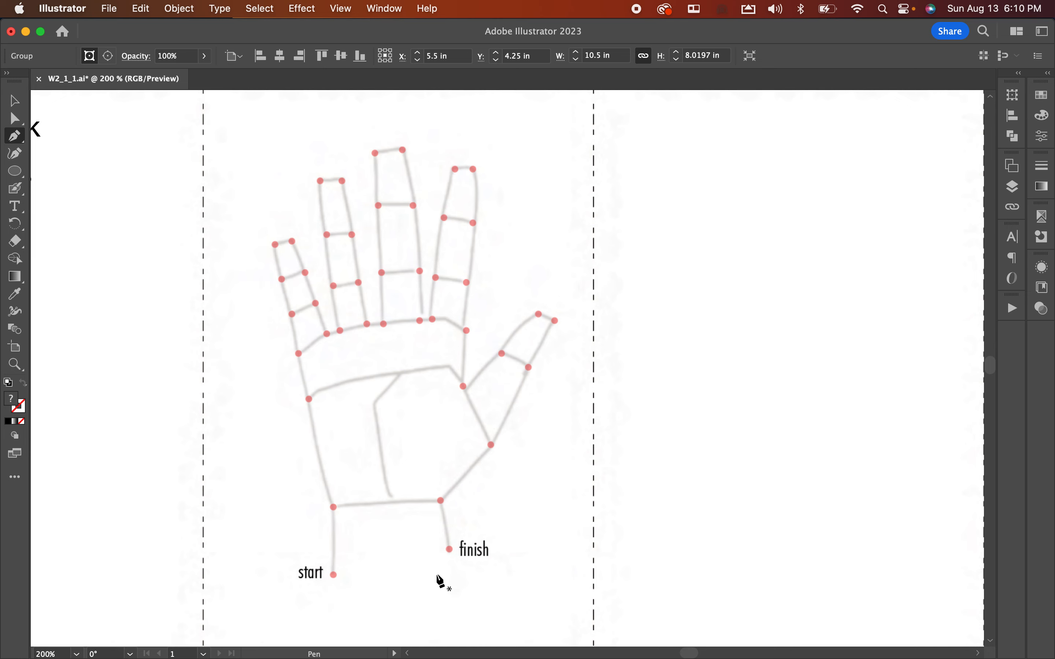
click(333, 576)
click(333, 506)
click(308, 398)
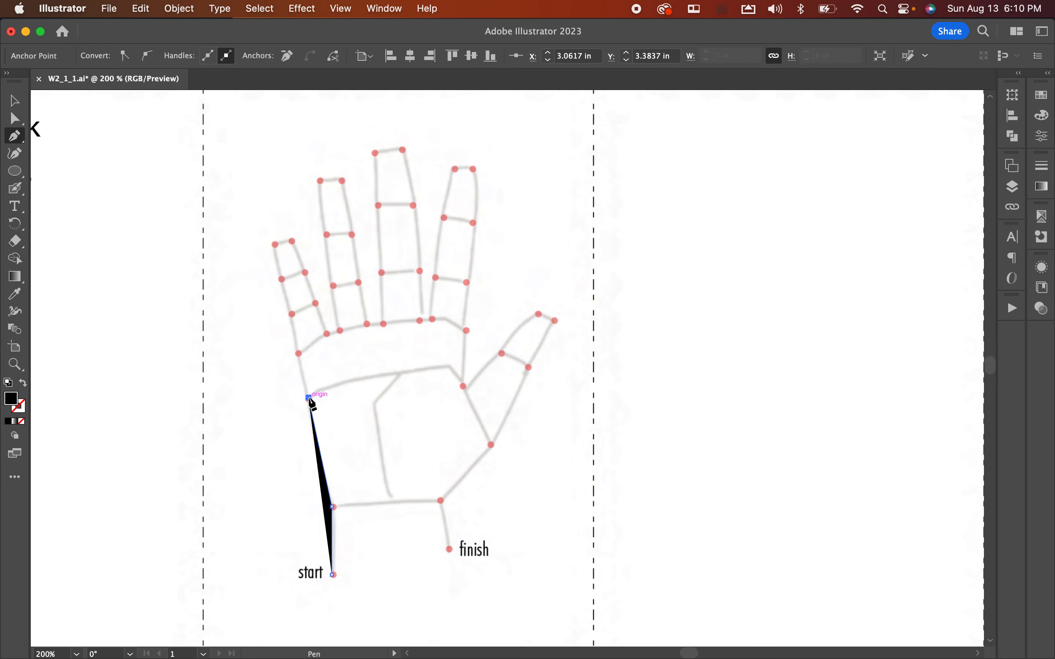
click(299, 353)
click(291, 313)
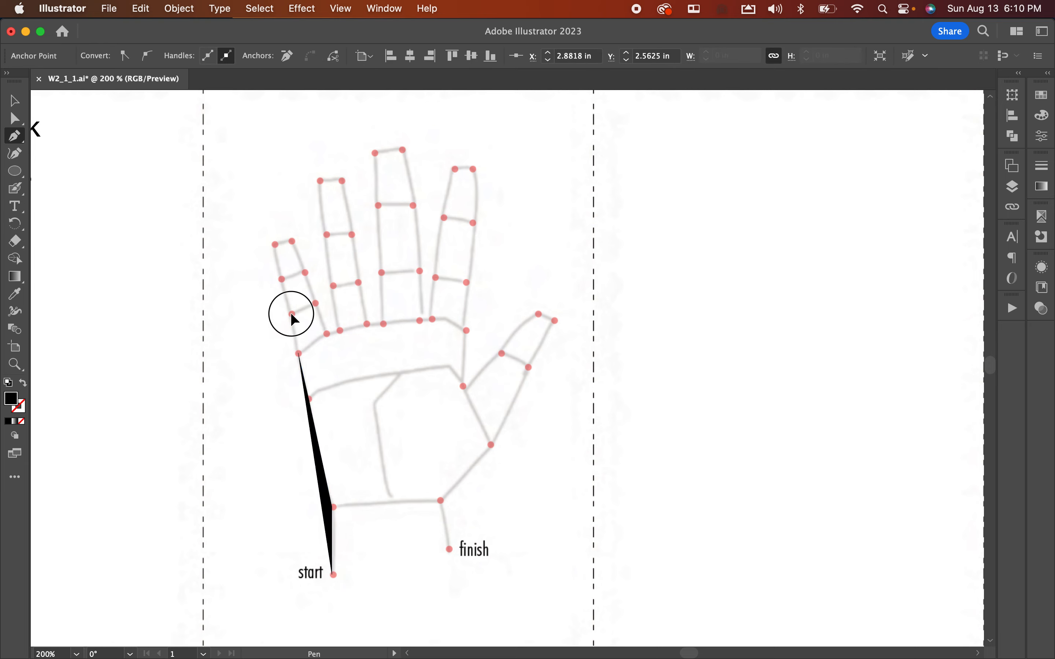
Step: Continue the path over the little finger's tip and down its inner side to the base of the ring finger
click(281, 279)
click(274, 243)
click(291, 240)
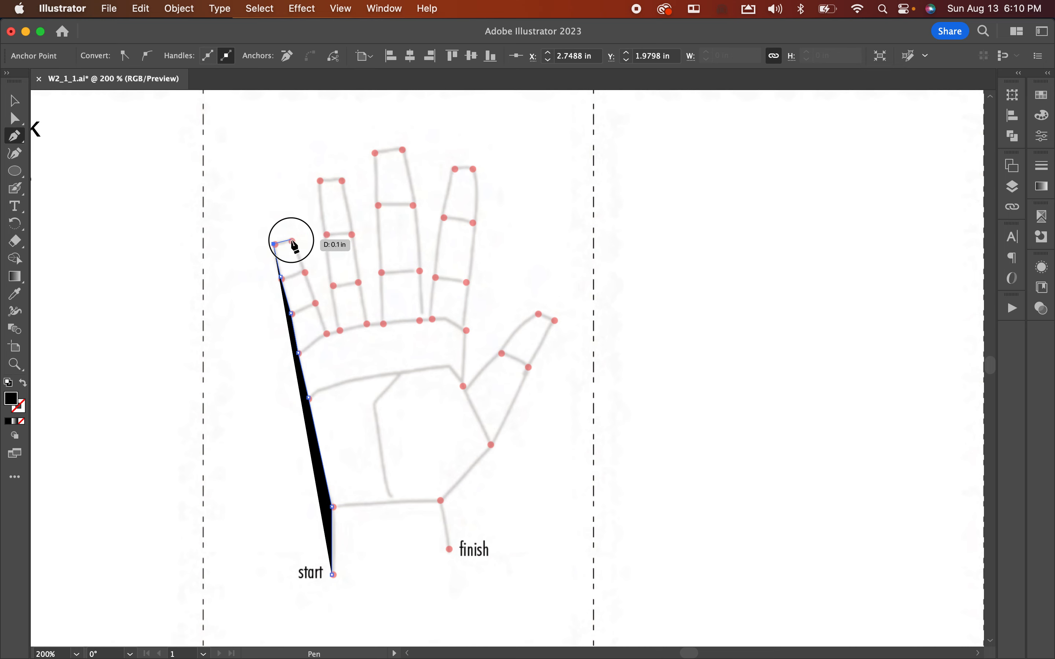
click(303, 271)
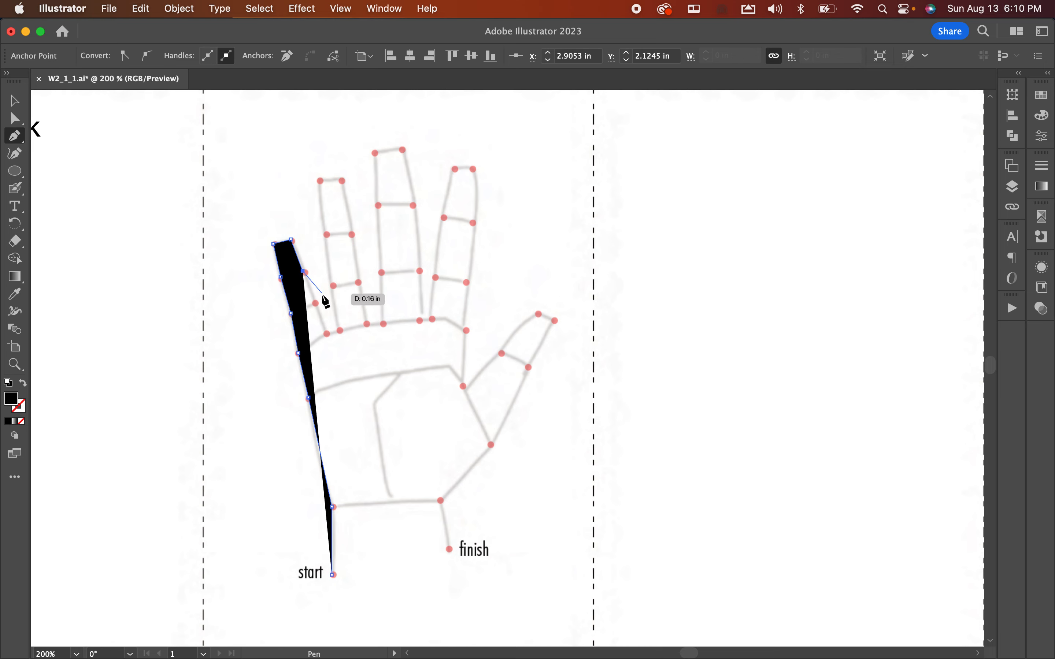
click(316, 303)
click(326, 334)
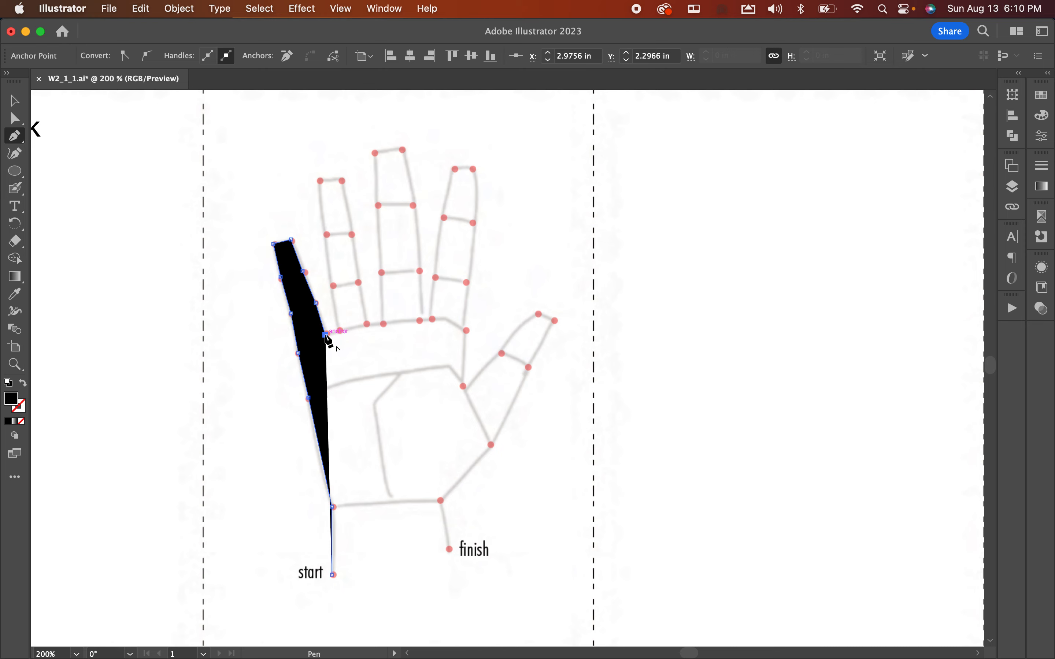
click(340, 330)
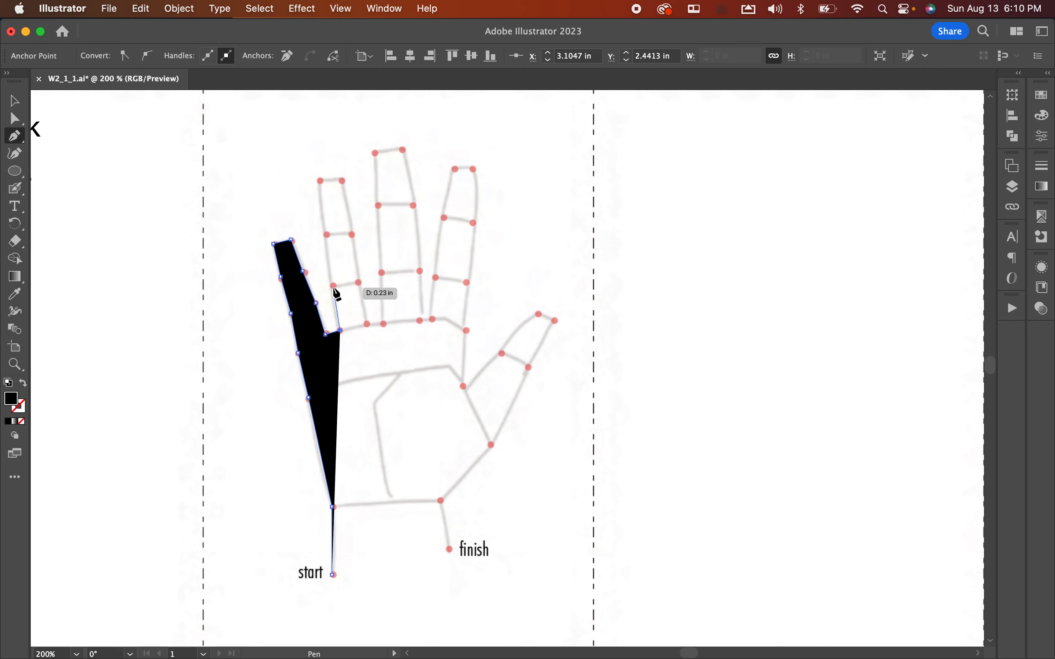
Step: Trace the path up the outer side of the ring finger and across its tip
click(333, 286)
click(326, 234)
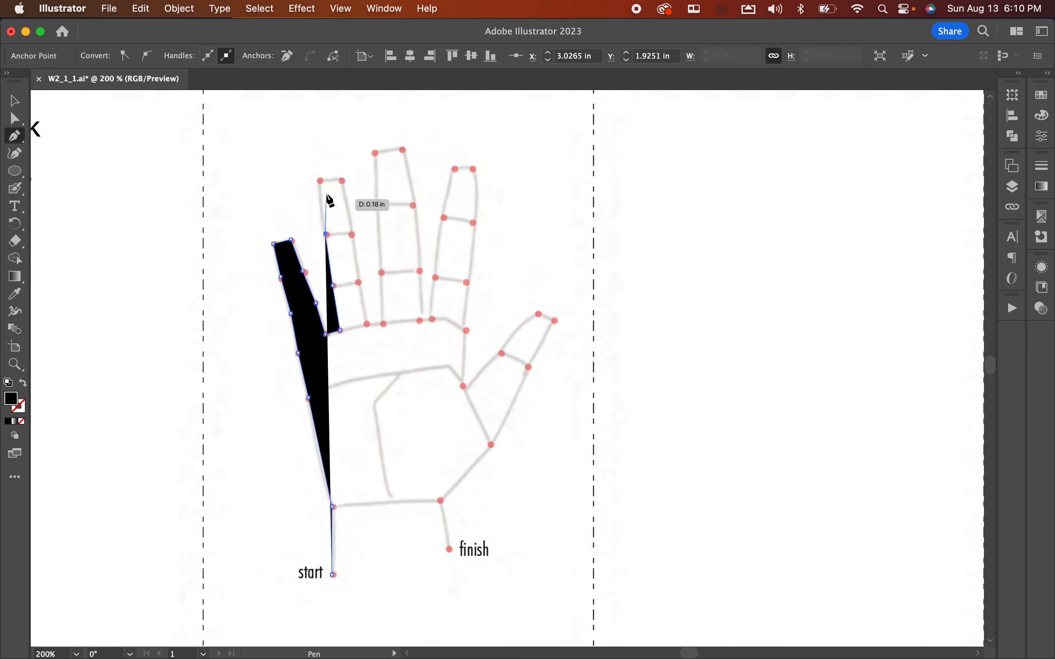
click(320, 181)
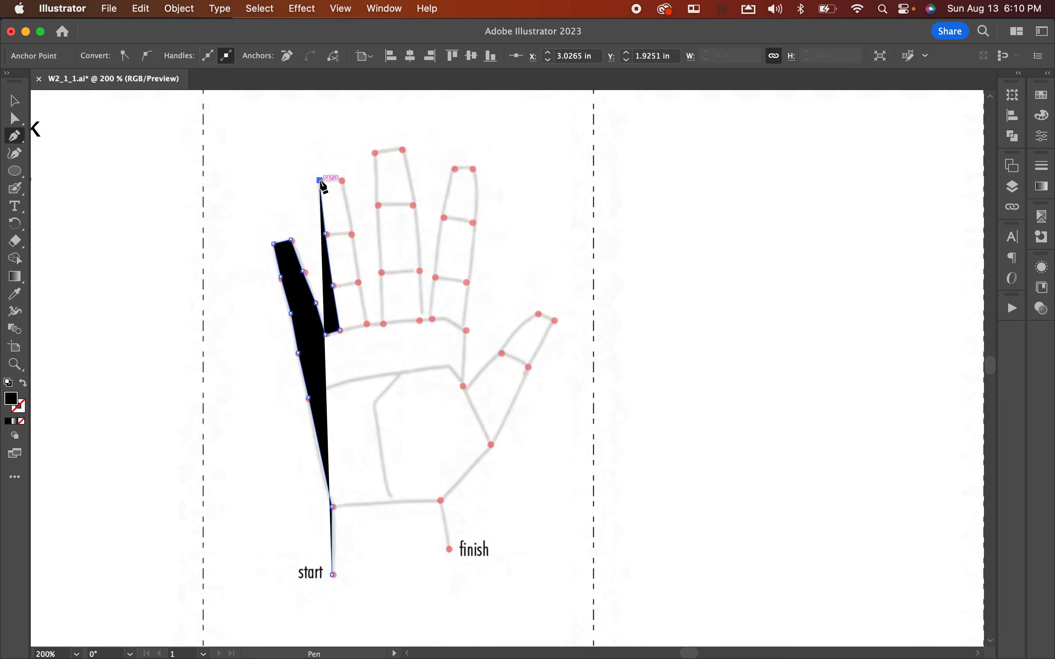
click(340, 180)
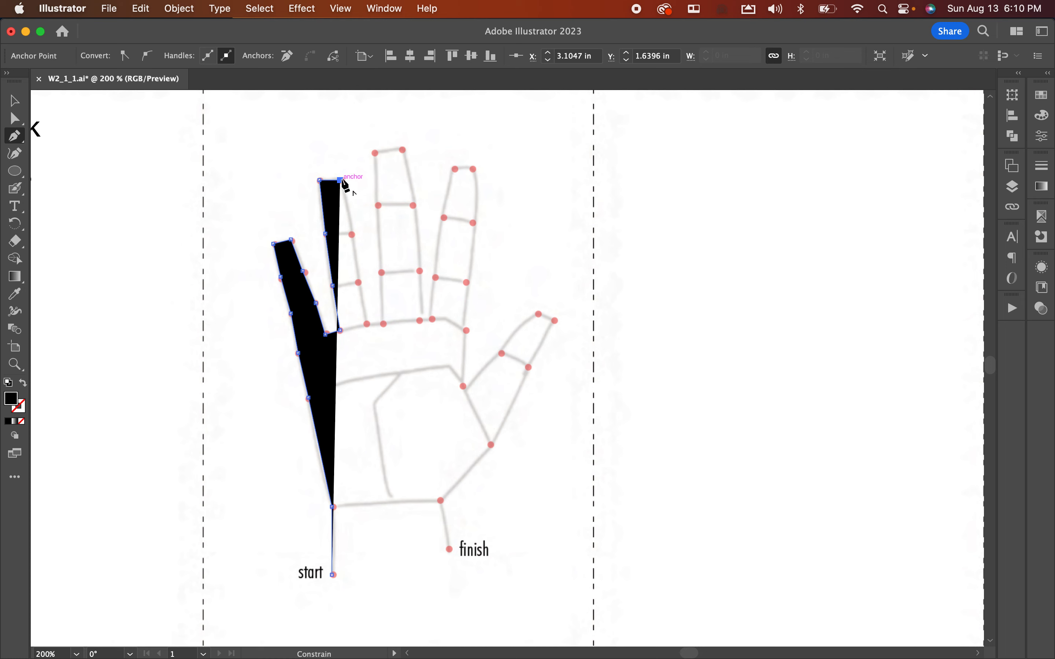
Step: Swap the path's fill and stroke, and trace down the ring finger and across to the middle finger's base
key(shift+x)
click(352, 234)
click(359, 282)
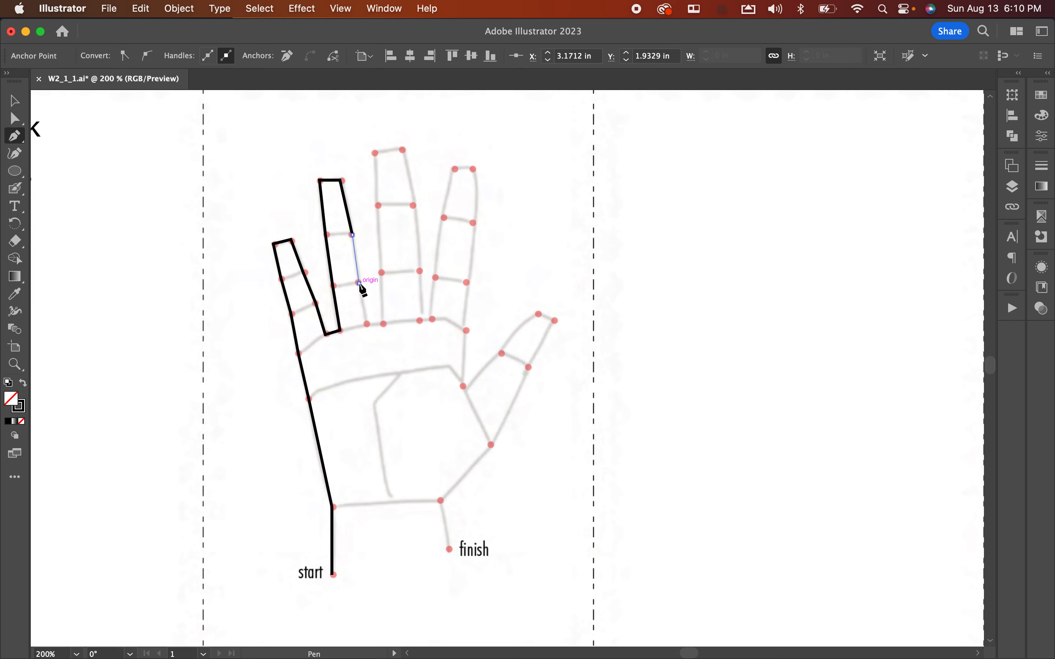
click(367, 324)
click(385, 324)
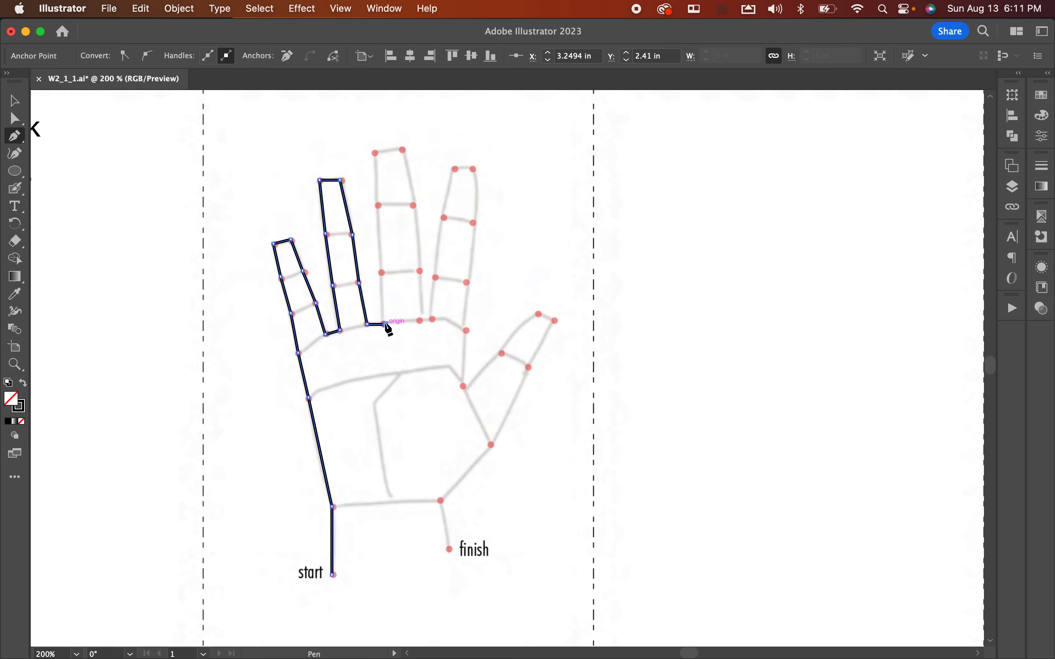
Step: Trace the path up the side of the middle finger nearest the ring finger to the tip
click(381, 272)
click(378, 206)
click(374, 153)
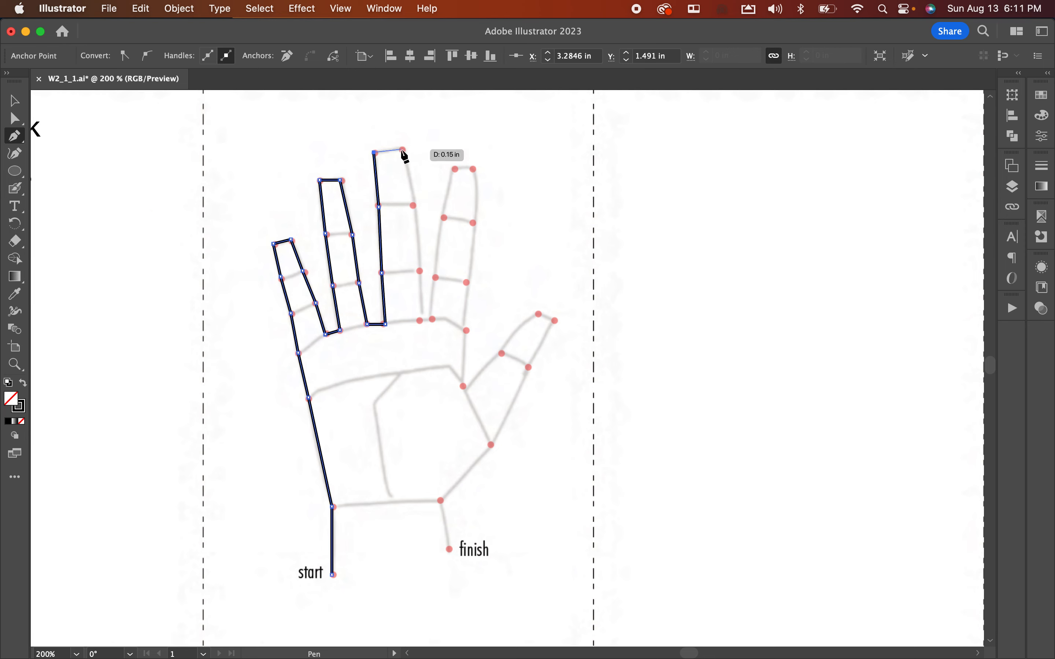
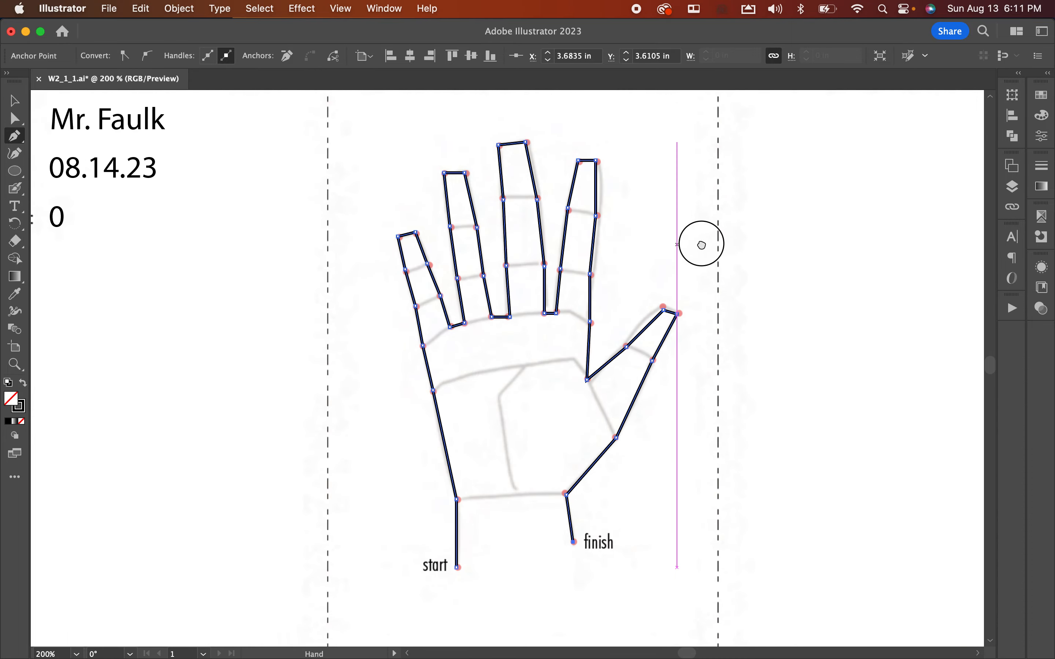
Step: Draw a square and a wider rectangle of equal height side by side in box 3 with the Rectangle tool
drag(480, 266, 365, 287)
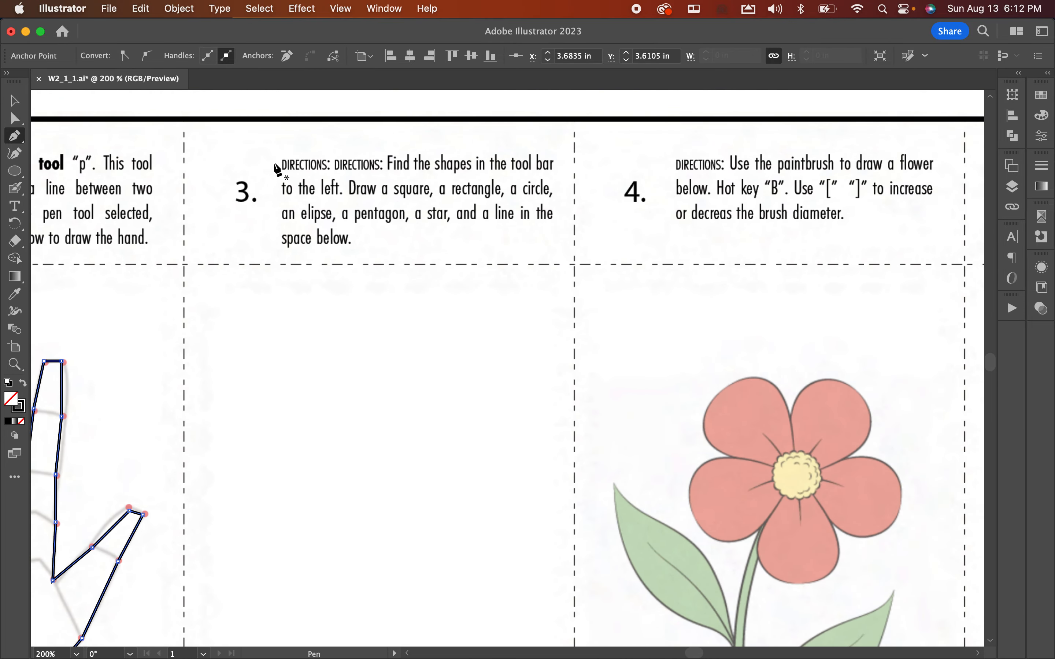
mouse_move(331, 264)
mouse_down()
mouse_move(336, 271)
mouse_move(320, 244)
mouse_up()
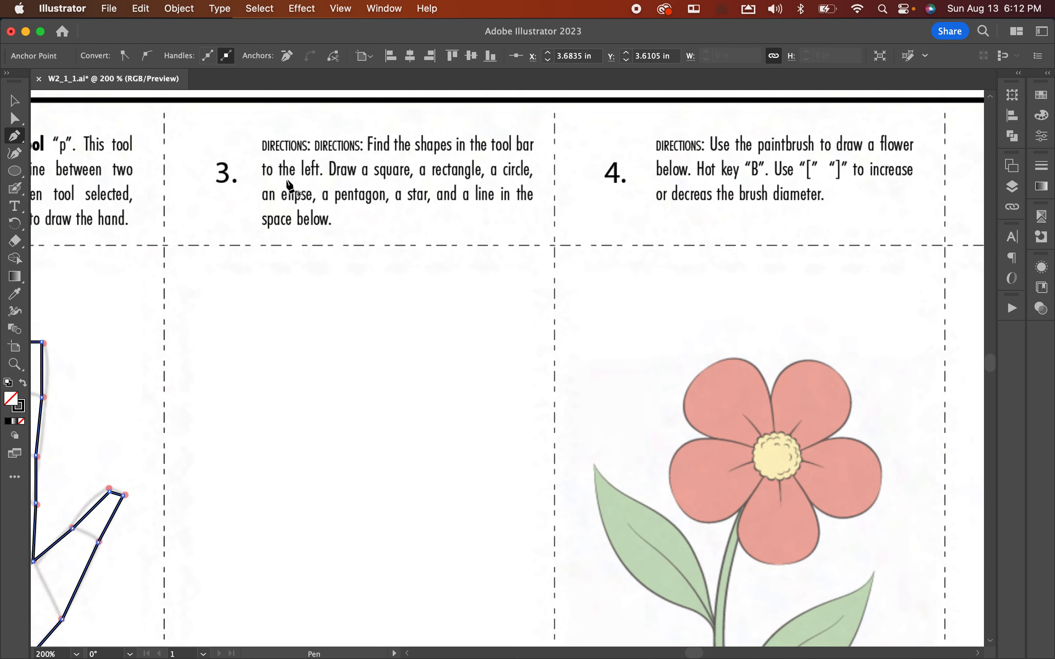
mouse_move(383, 297)
mouse_down()
mouse_move(388, 205)
mouse_move(377, 327)
mouse_move(376, 283)
mouse_up()
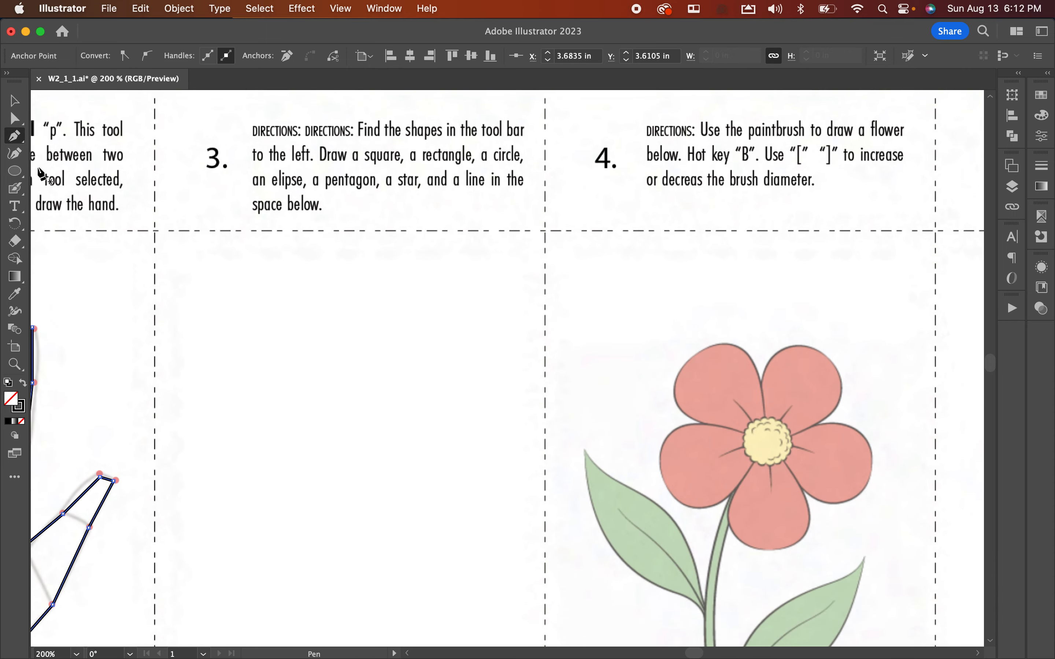
click(18, 175)
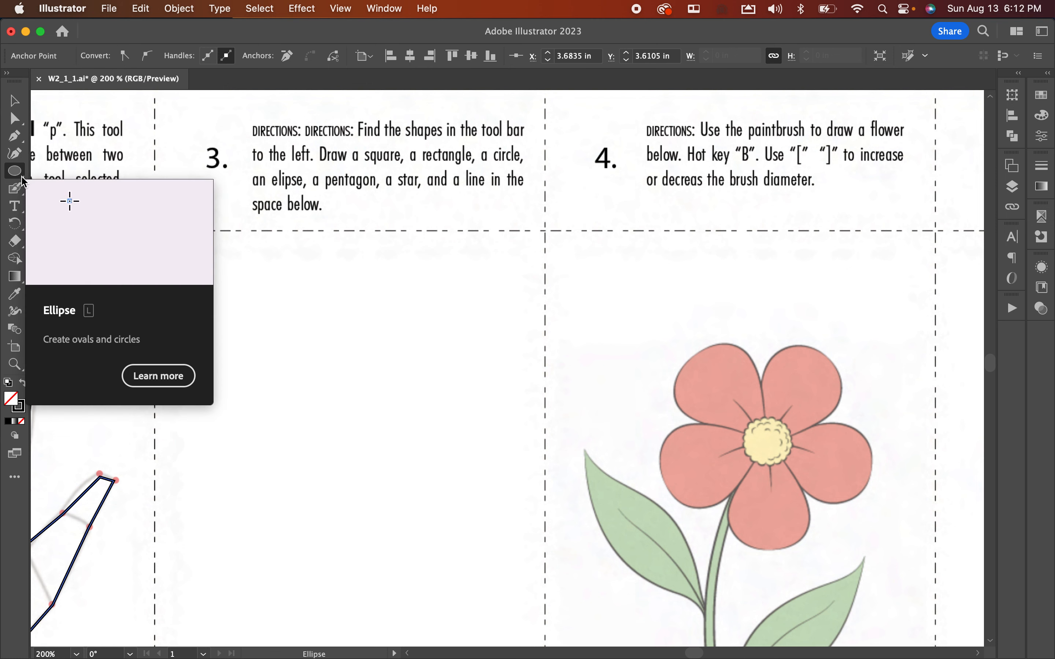
click(23, 180)
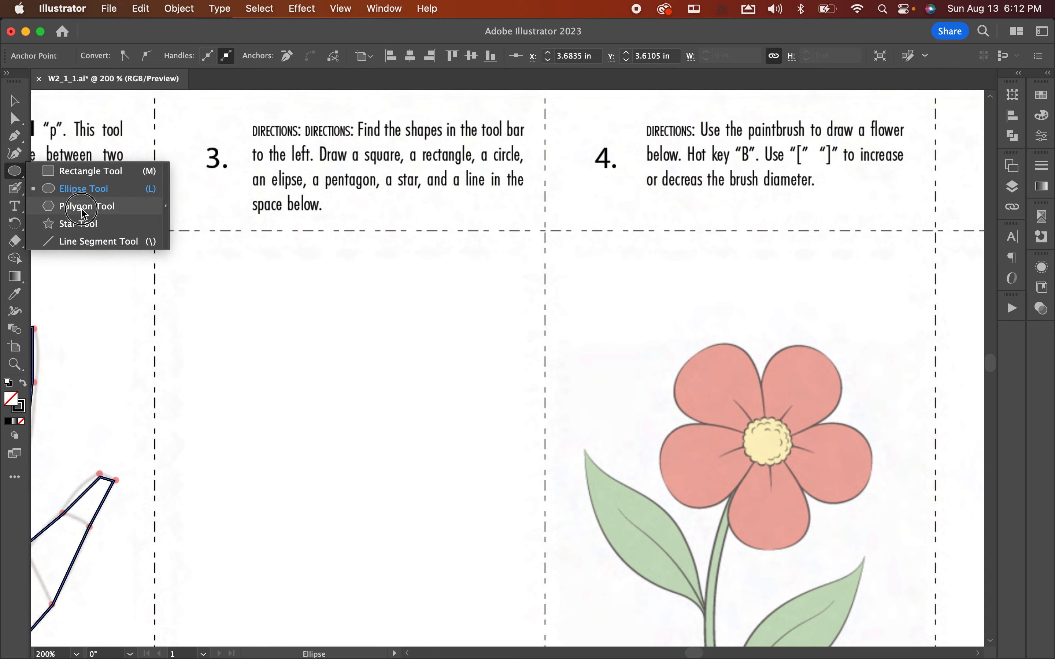
click(82, 172)
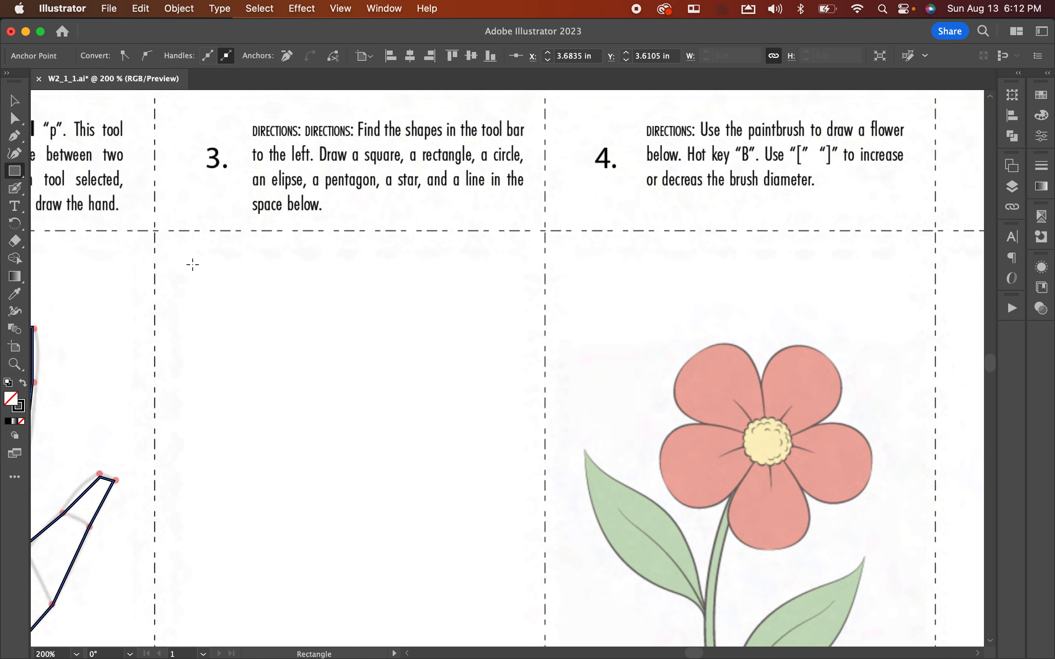
mouse_move(189, 263)
mouse_down()
mouse_move(282, 372)
mouse_move(278, 349)
mouse_move(297, 361)
mouse_move(277, 350)
mouse_up()
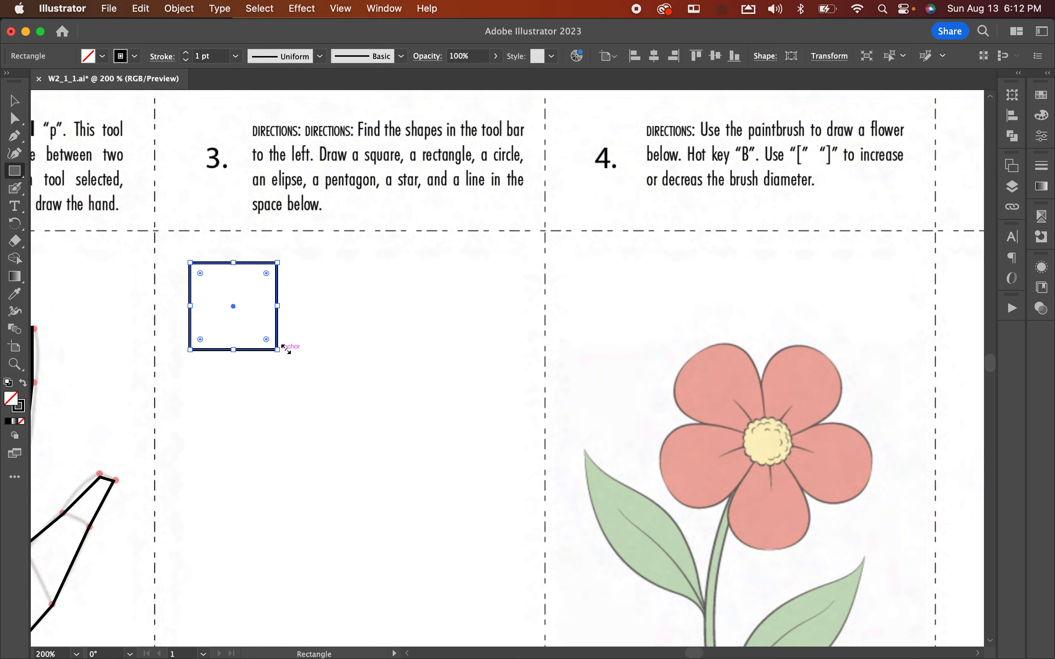
mouse_move(302, 263)
mouse_down()
mouse_move(353, 342)
mouse_move(448, 355)
mouse_move(437, 350)
mouse_up()
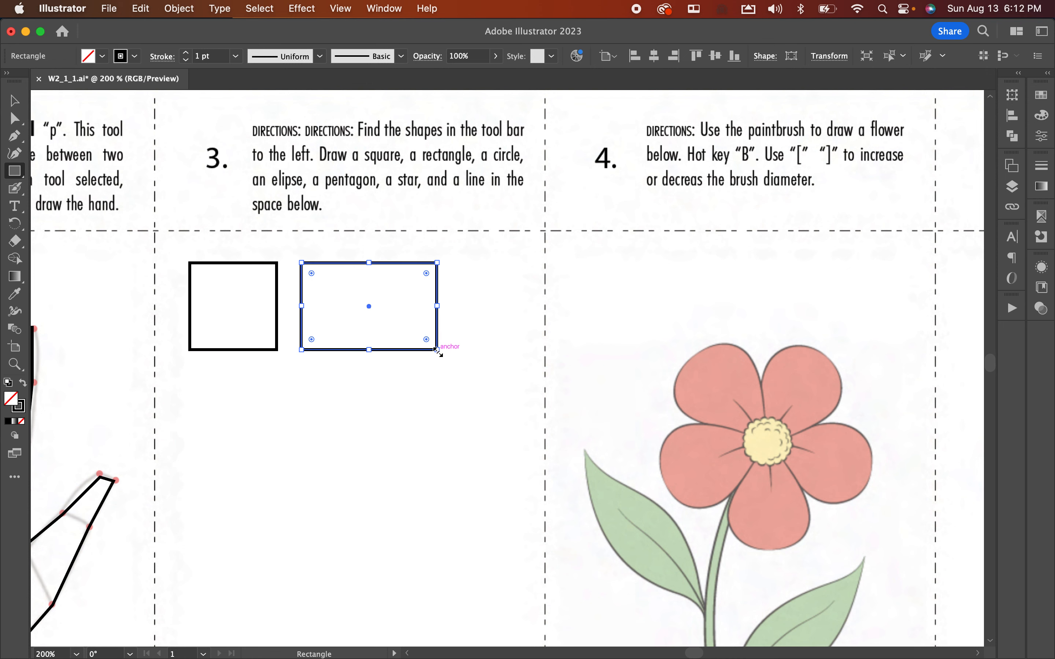
Step: Draw a wide ellipse below the square and a circle below the rectangle with the Ellipse tool
click(18, 174)
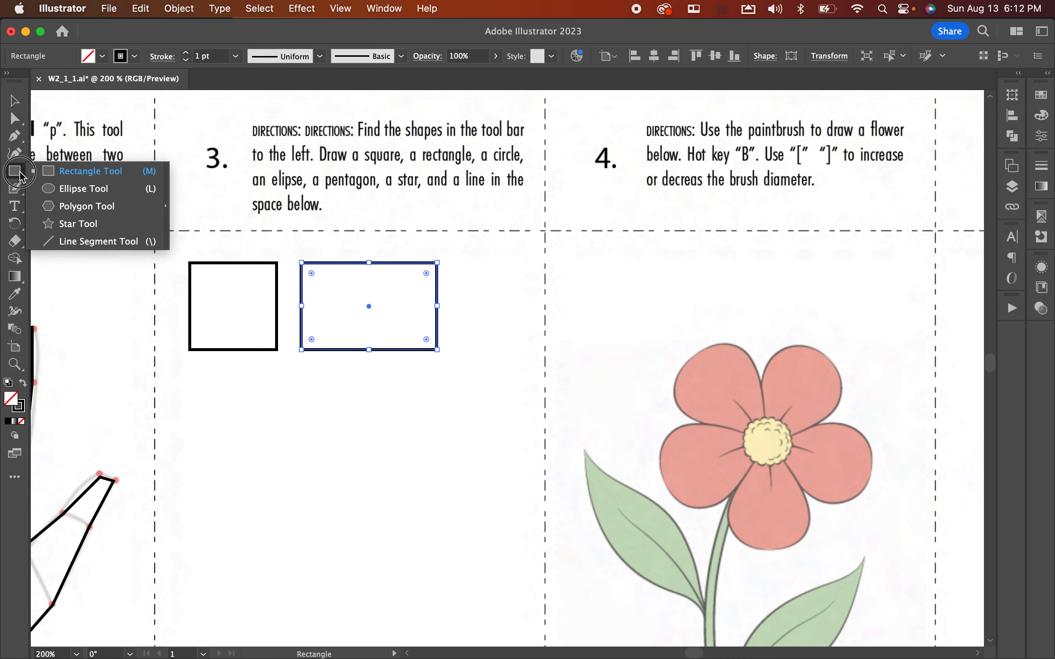
click(71, 195)
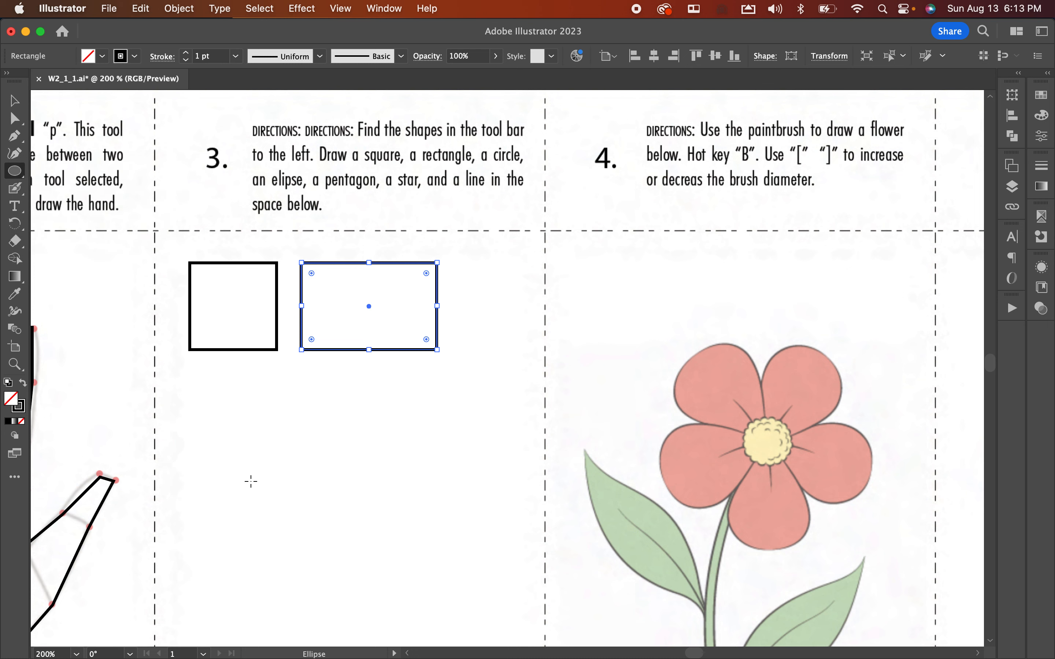
drag(185, 384, 323, 475)
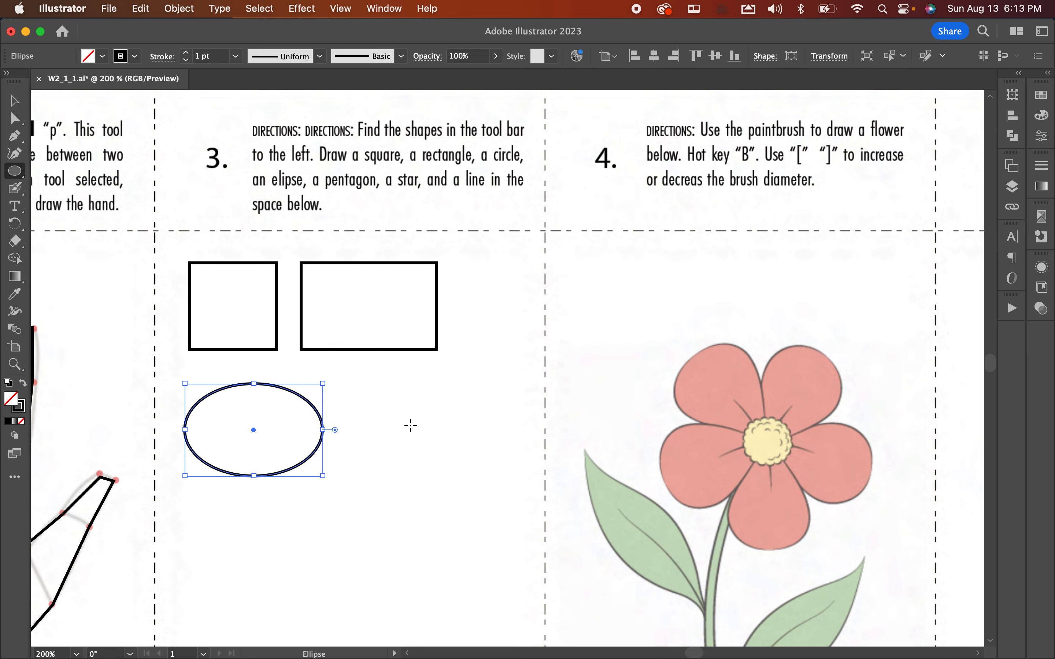
mouse_move(399, 419)
mouse_down()
mouse_move(448, 463)
mouse_move(392, 414)
mouse_move(371, 375)
mouse_move(486, 446)
mouse_move(405, 414)
mouse_move(383, 377)
mouse_move(428, 414)
mouse_move(349, 377)
mouse_move(430, 448)
mouse_move(343, 369)
mouse_up()
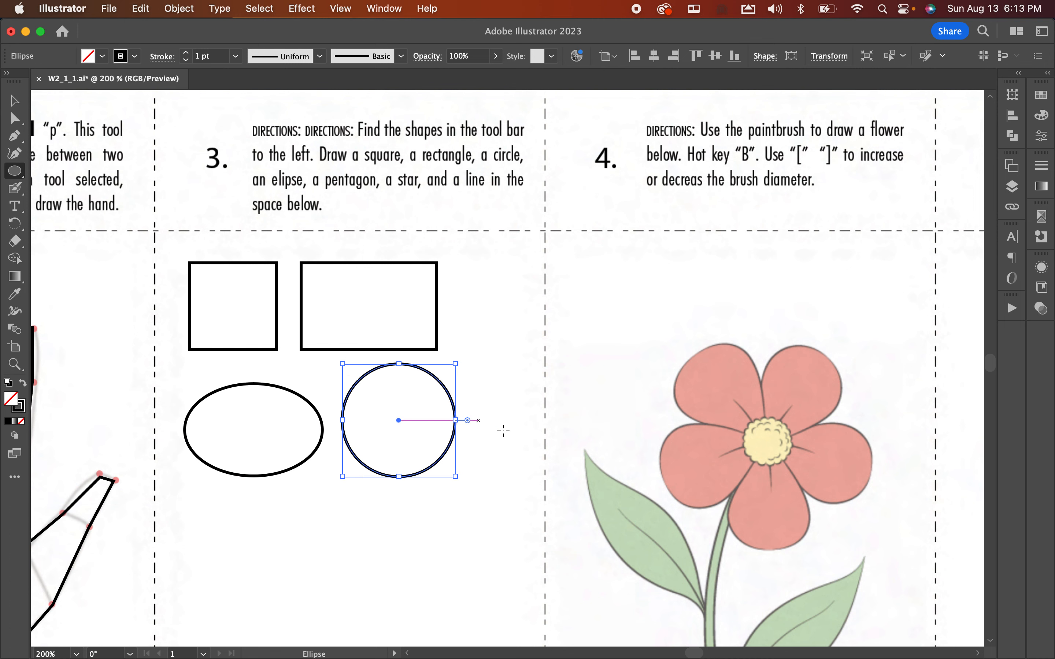
Step: Draw a pentagon below the ellipse in box 3 with the Polygon tool, adjusting the number of sides to five
scroll(454, 431, down, 2)
scroll(454, 431, right, 1)
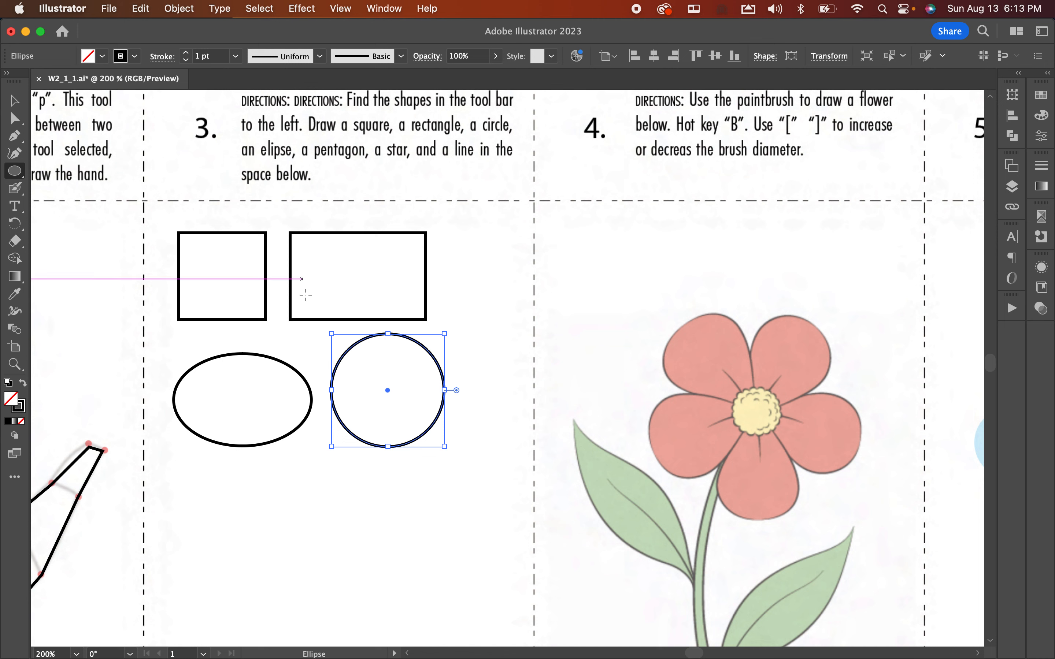
drag(19, 177, 63, 206)
drag(217, 489, 261, 507)
key(Down)
key(Down)
key(Down)
key(Up)
key(Up)
key(Up)
key(Up)
key(Up)
key(Up)
key(Up)
key(Up)
key(Up)
key(Down)
key(Down)
key(Down)
key(Down)
key(Up)
key(Up)
key(Up)
key(Up)
key(Up)
key(Down)
key(Down)
key(Down)
key(Down)
click(15, 101)
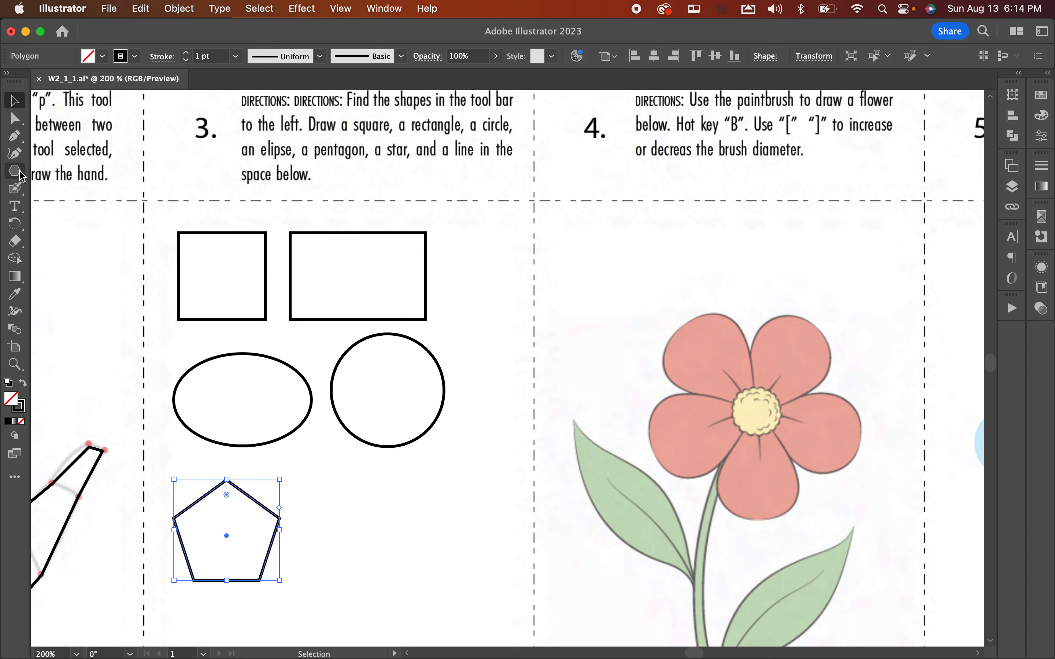
Step: Draw an eight-pointed star about 0.62 in wide beside the pentagon with the Star tool and move it clear of the circle
drag(19, 174, 85, 227)
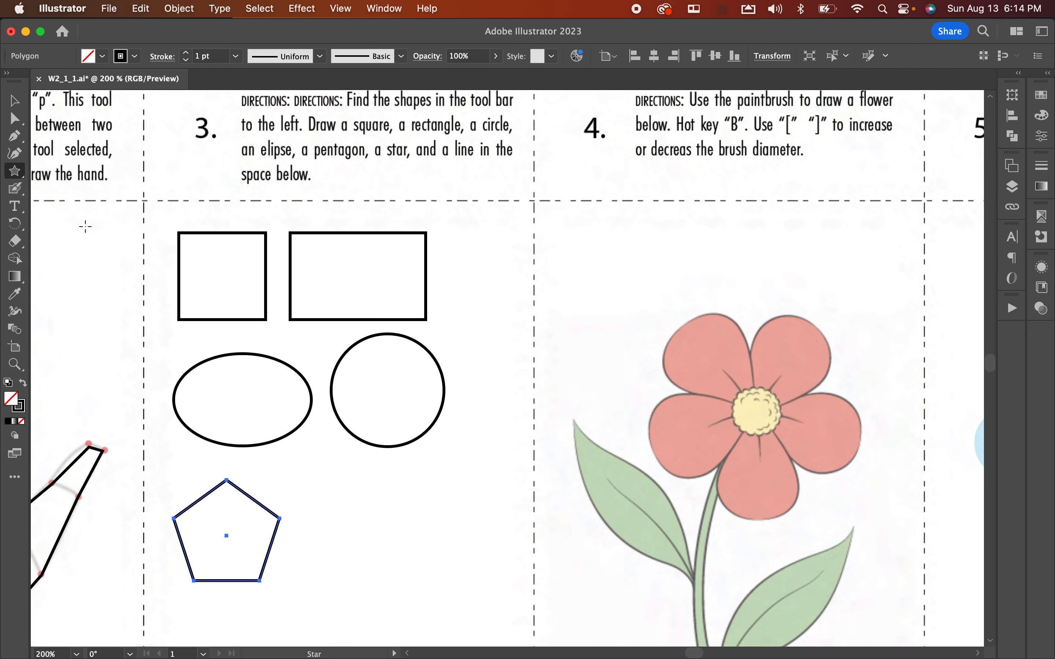
drag(356, 497, 408, 531)
key(Up)
key(Down)
key(Up)
key(Up)
key(Down)
key(Down)
key(Down)
key(Down)
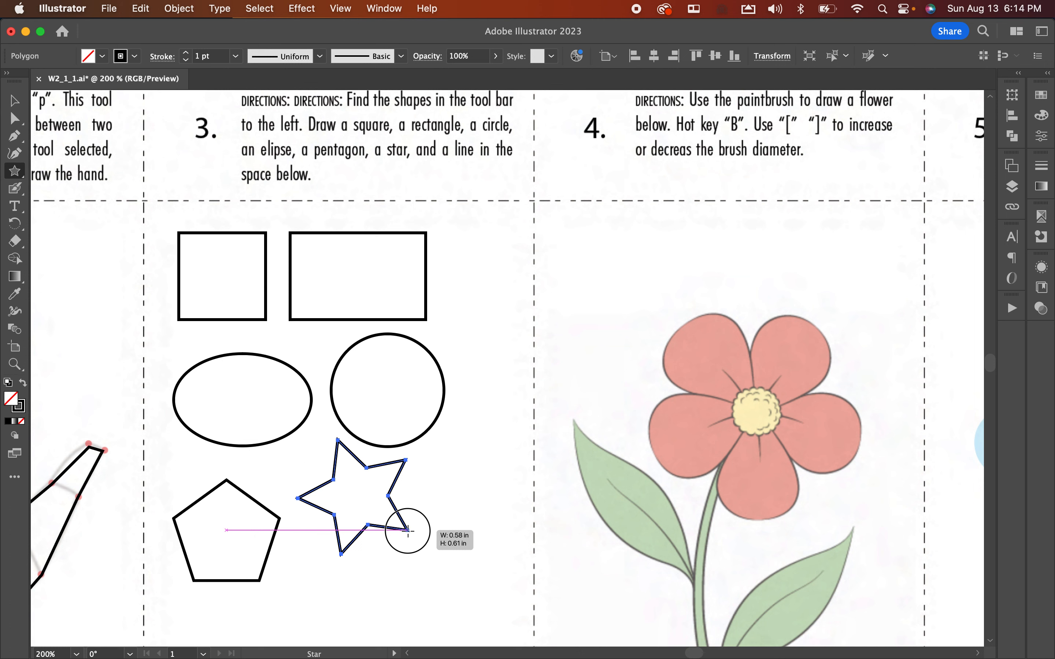
key(Up)
key(Up)
key(Up)
key(Up)
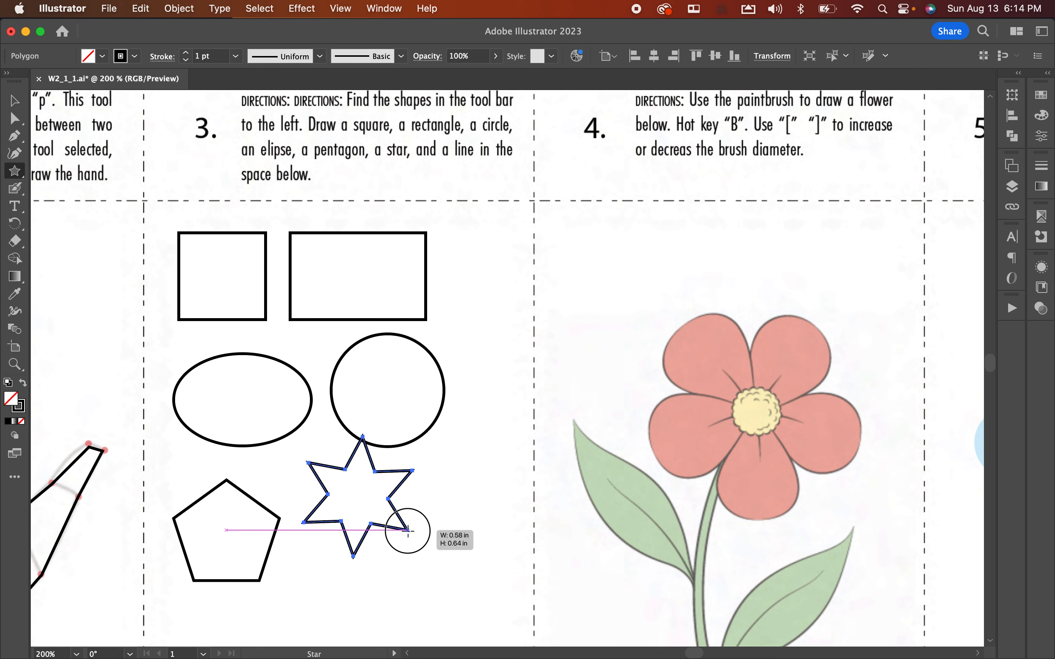
key(Up)
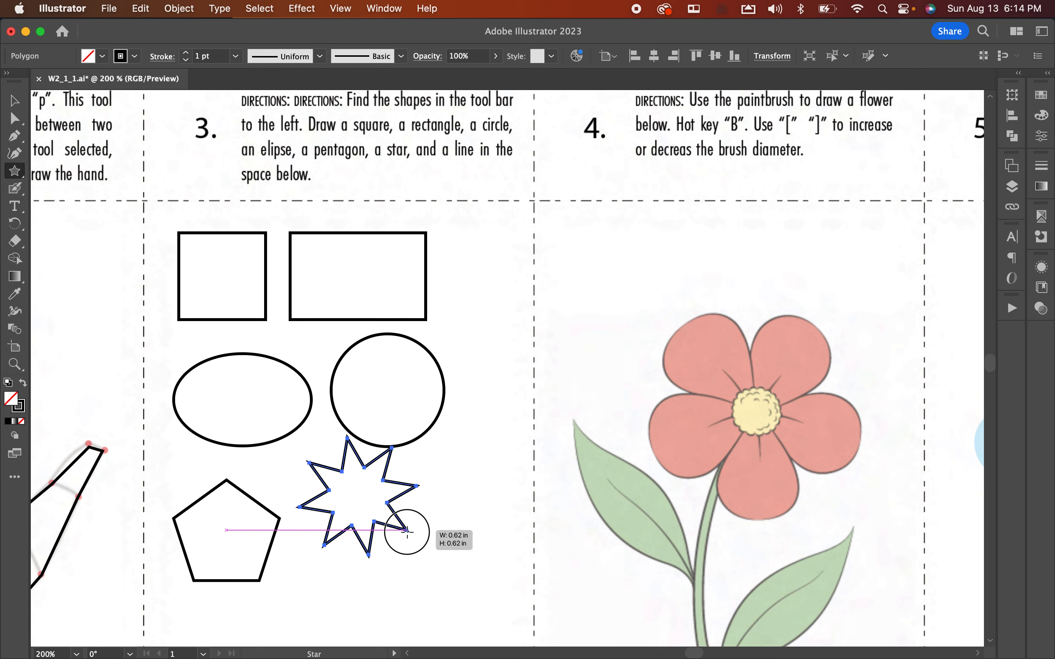
drag(406, 531, 406, 531)
key(v)
drag(373, 466, 363, 492)
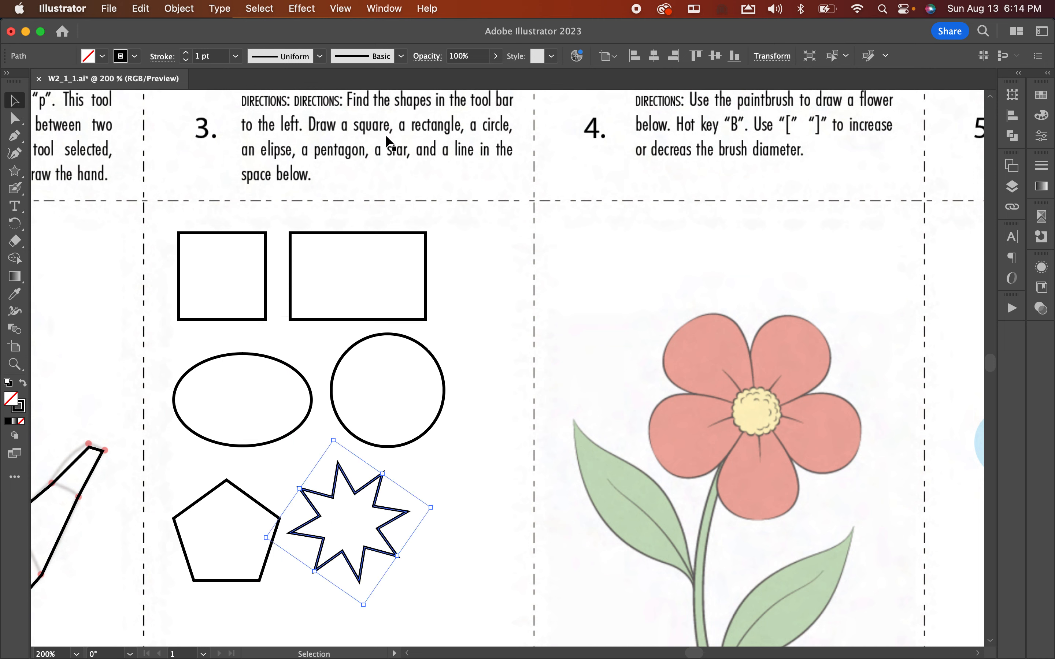
Step: Draw a vertical line beside the circle and star in box 3 with the Line Segment tool and deselect it
click(18, 175)
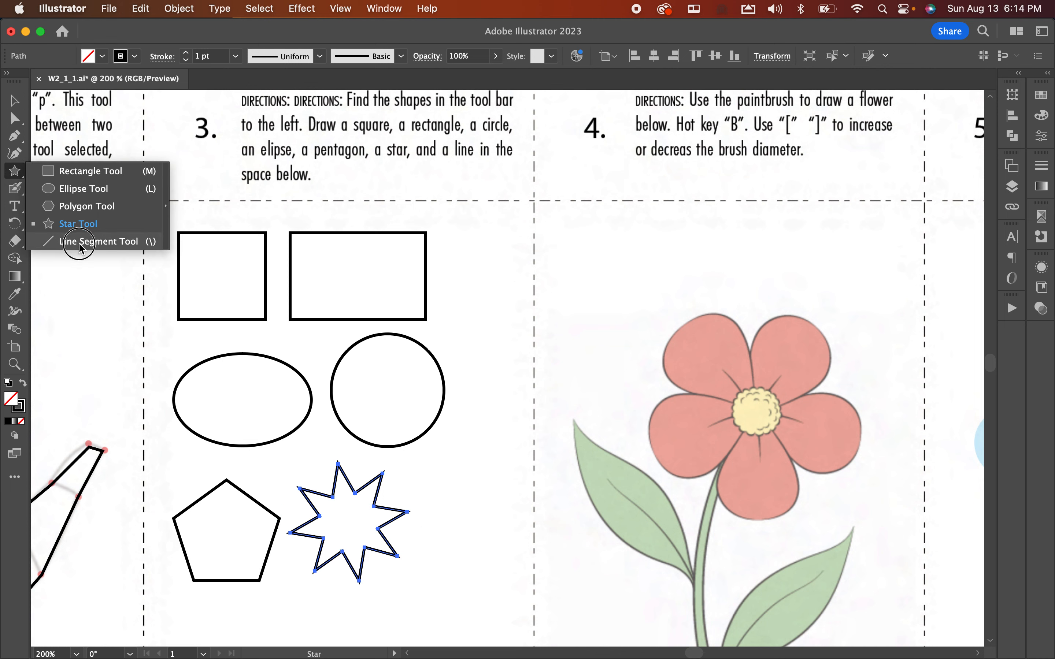
click(79, 242)
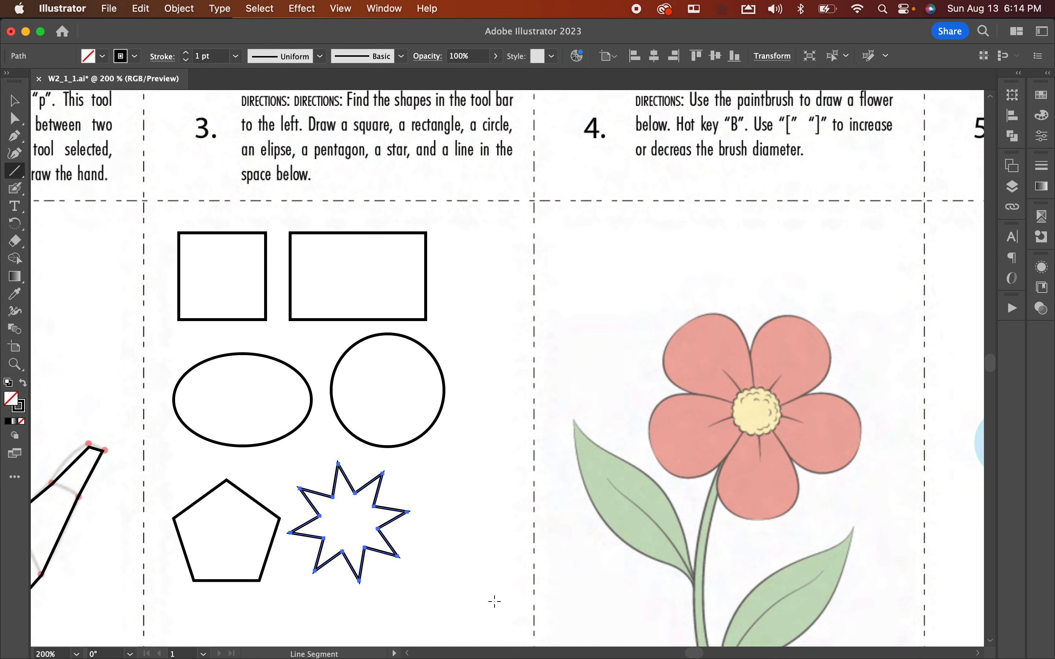
drag(488, 590, 489, 304)
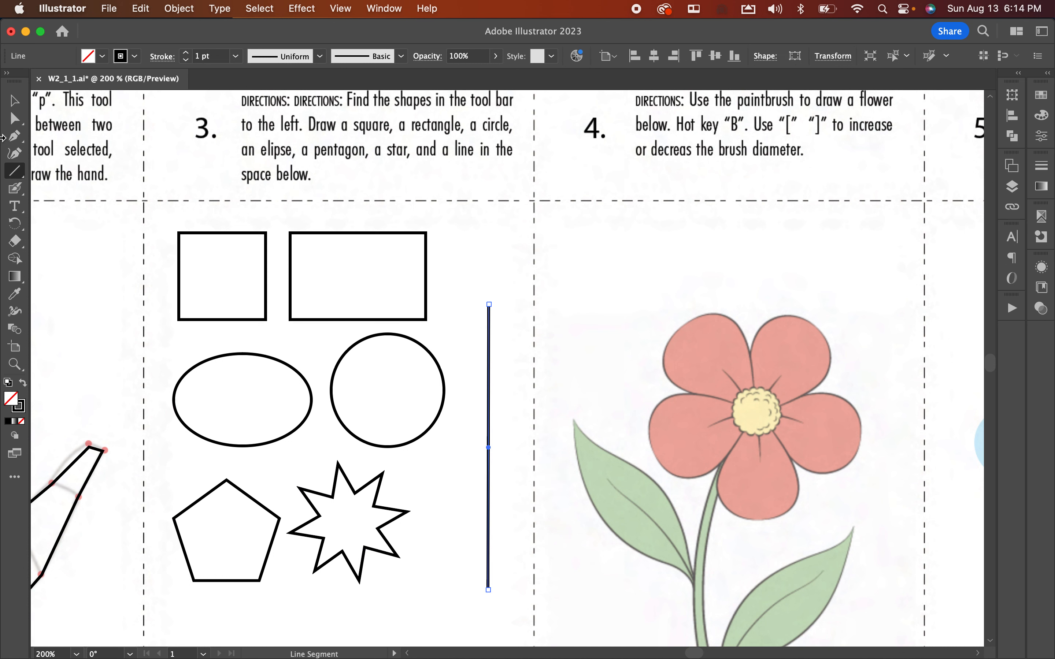
click(19, 105)
click(488, 280)
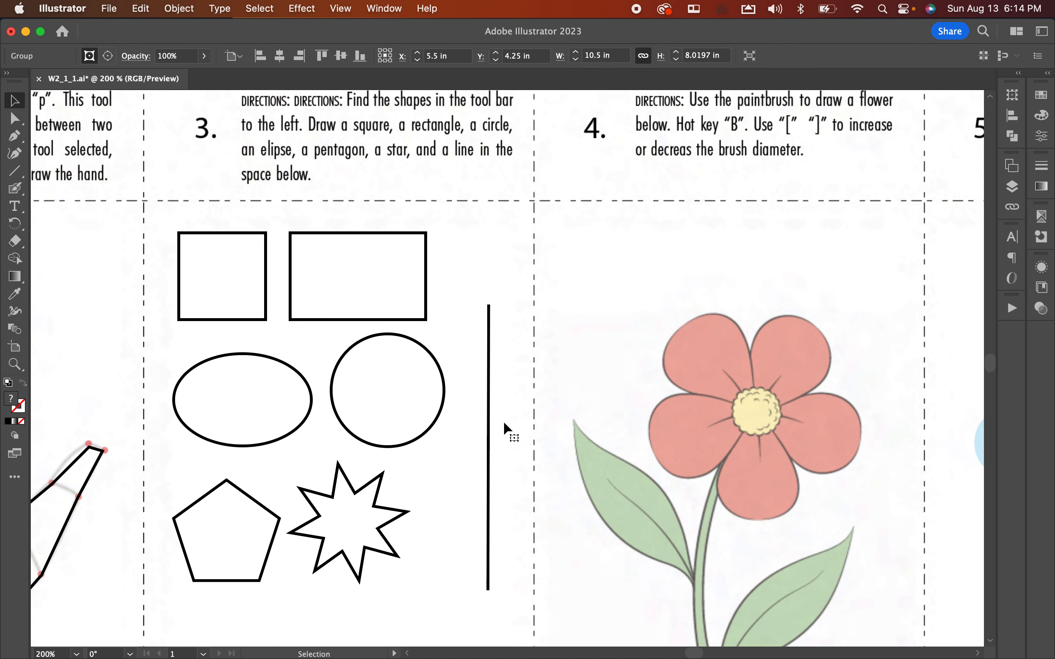
Step: Trace the petals, center, stem and leaves of the flower in box 4 with the Paintbrush, adjusting the brush diameter to suit
drag(692, 372, 284, 412)
key(space)
drag(358, 405, 356, 376)
key(space)
drag(360, 255, 341, 267)
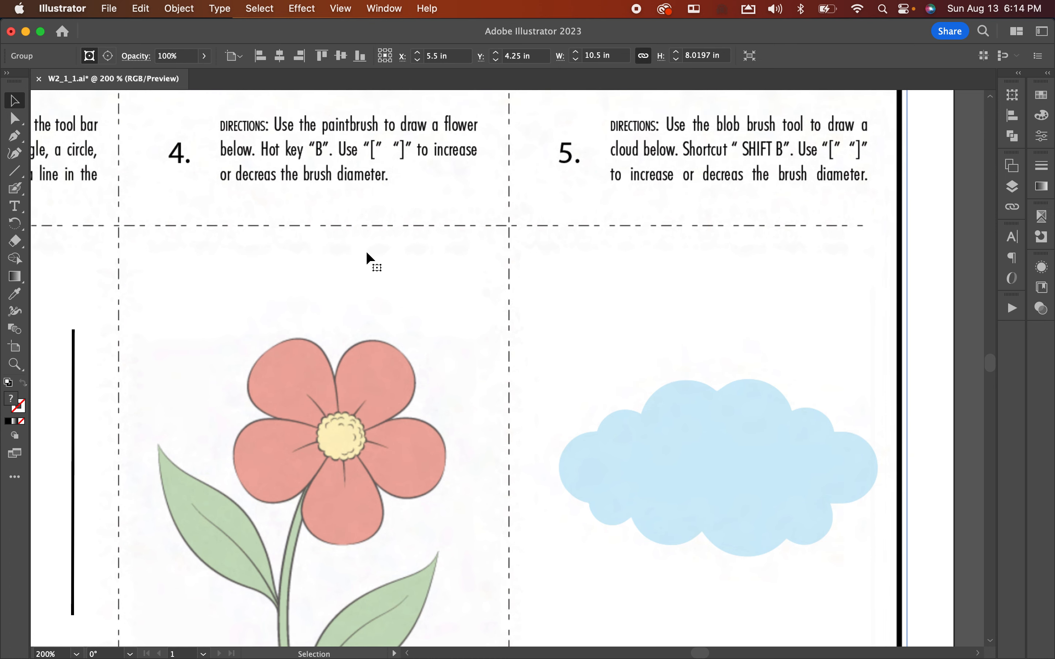
drag(354, 330, 363, 302)
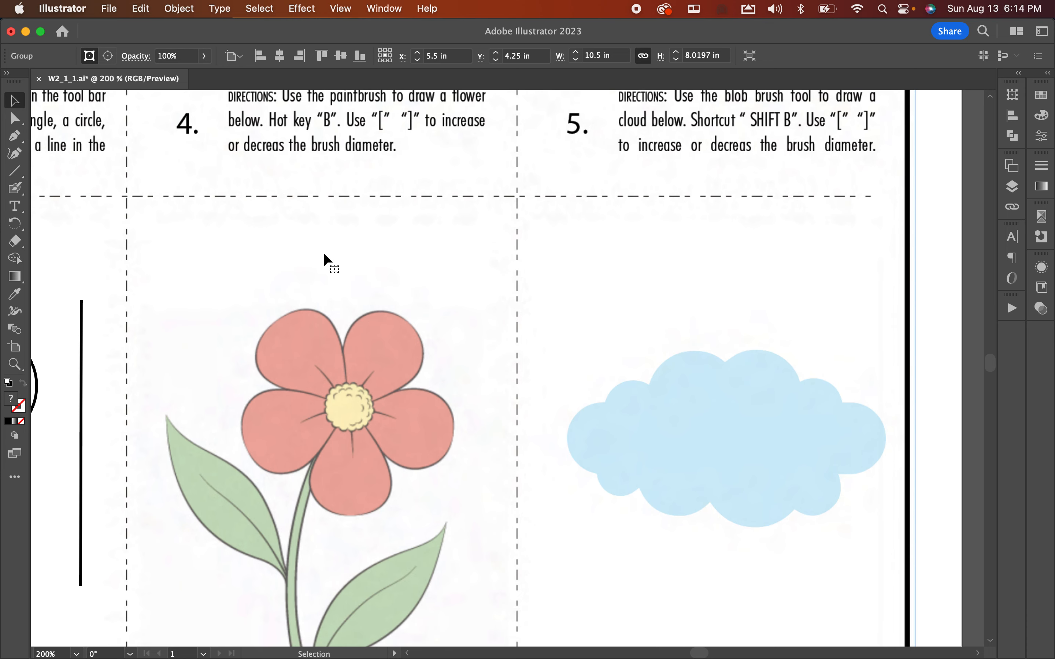
key(b)
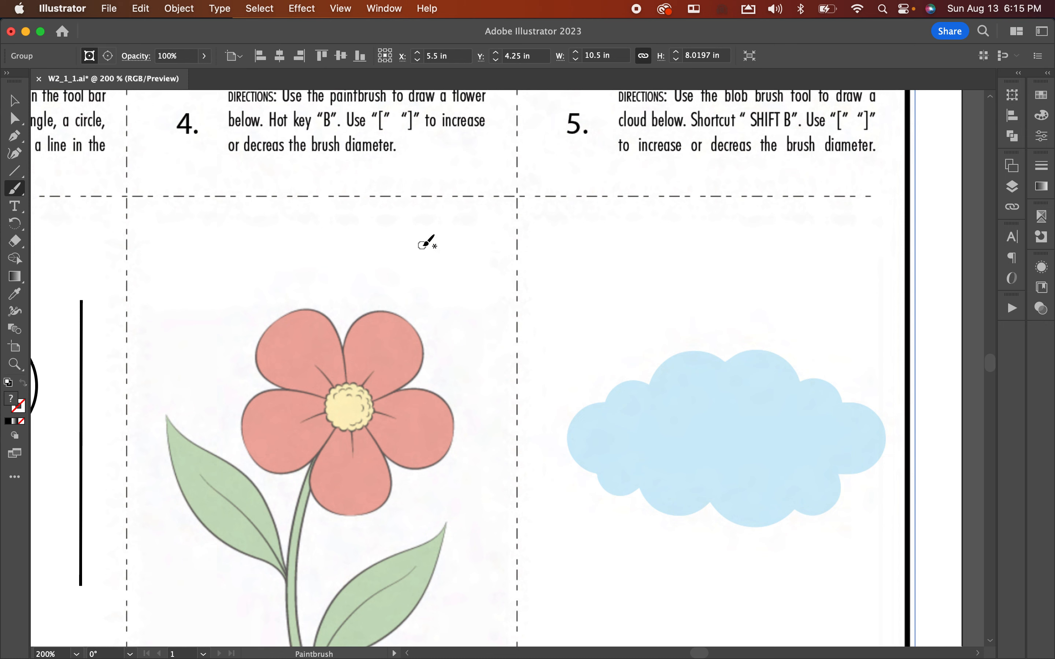
key(])
key(])
key(])
key(])
key(])
key(])
key([)
key([)
key([)
key([)
key([)
key([)
key([)
key([)
mouse_move(285, 386)
mouse_down()
mouse_move(259, 348)
mouse_move(282, 315)
mouse_move(327, 316)
mouse_move(344, 348)
mouse_move(370, 320)
mouse_move(387, 316)
mouse_move(411, 335)
mouse_up()
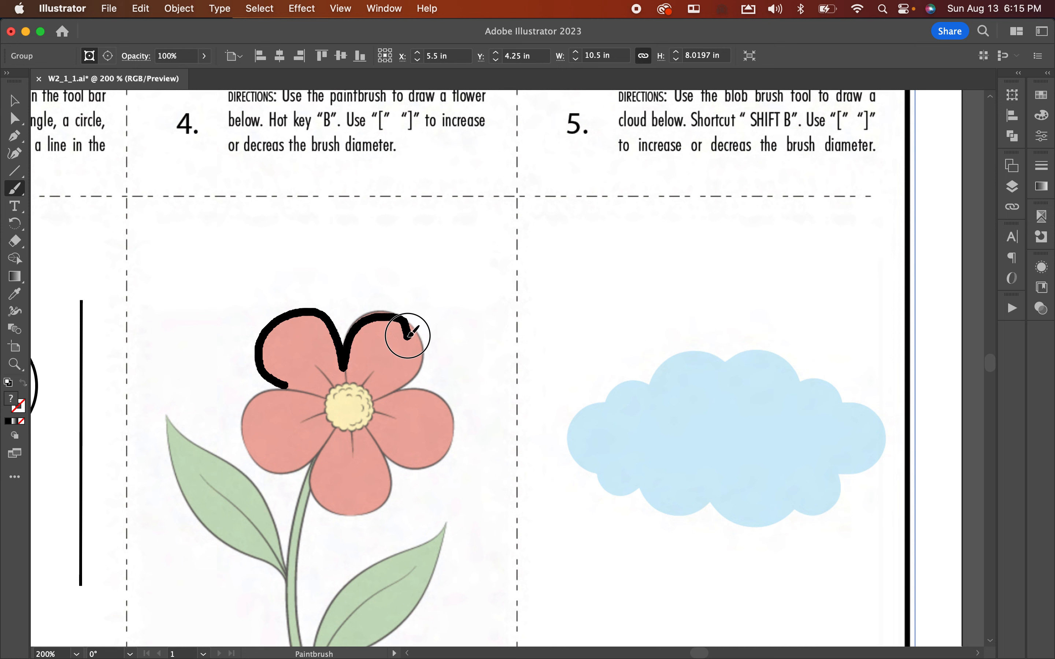
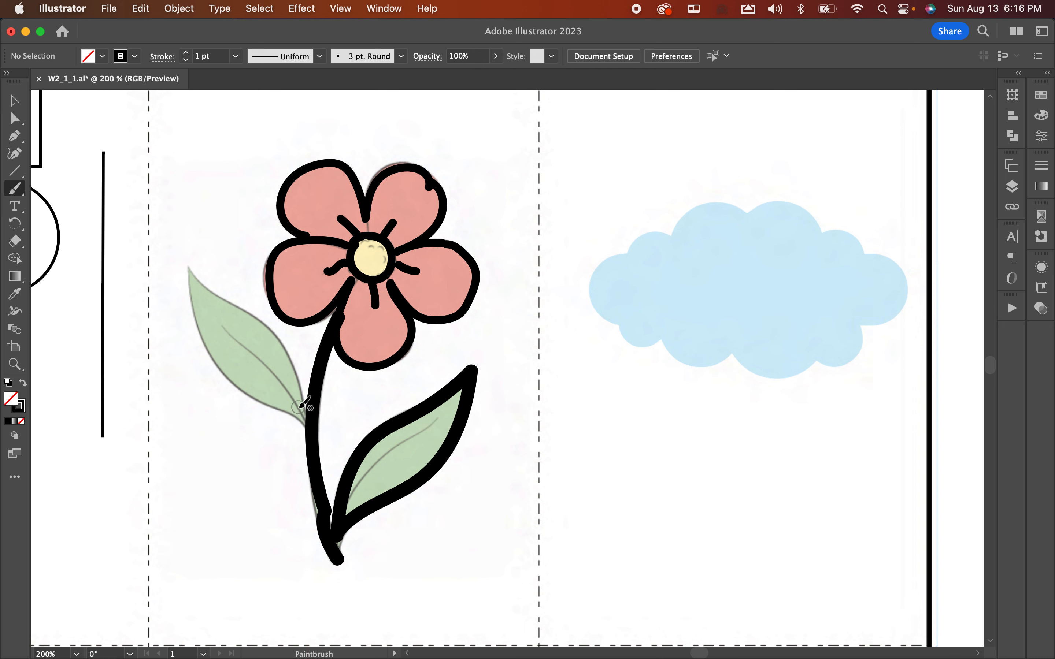
mouse_move(299, 407)
mouse_down()
mouse_move(265, 330)
mouse_move(191, 270)
mouse_move(221, 363)
mouse_move(304, 427)
mouse_up()
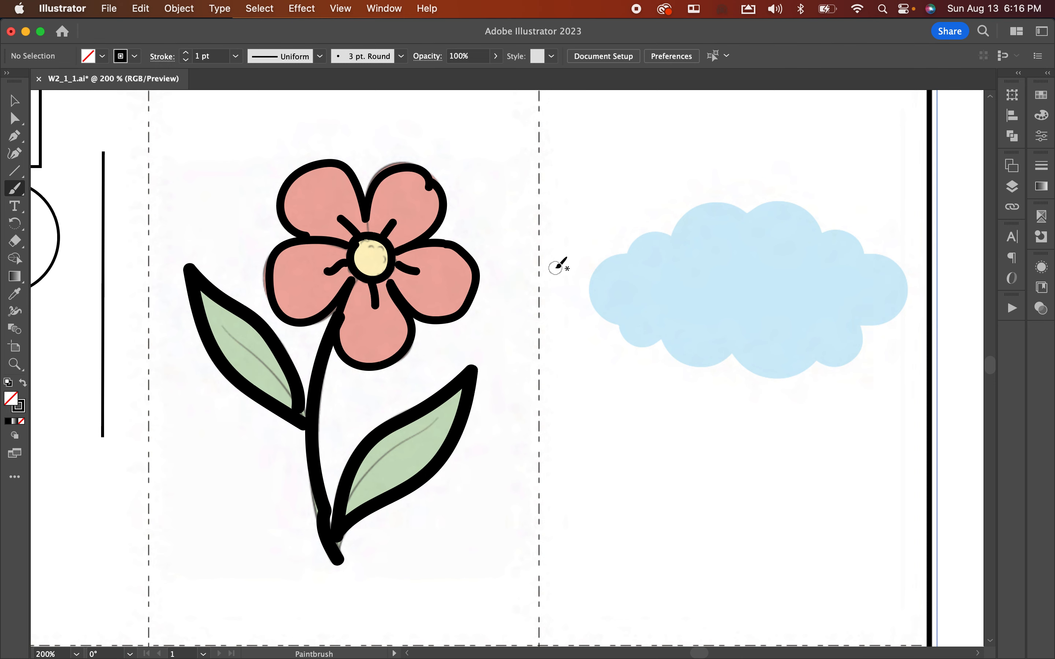
Step: Paint the cloud's two large upper lobes in box 5 with an enlarged Blob Brush and check the merged shape in Outline view
drag(659, 182, 324, 369)
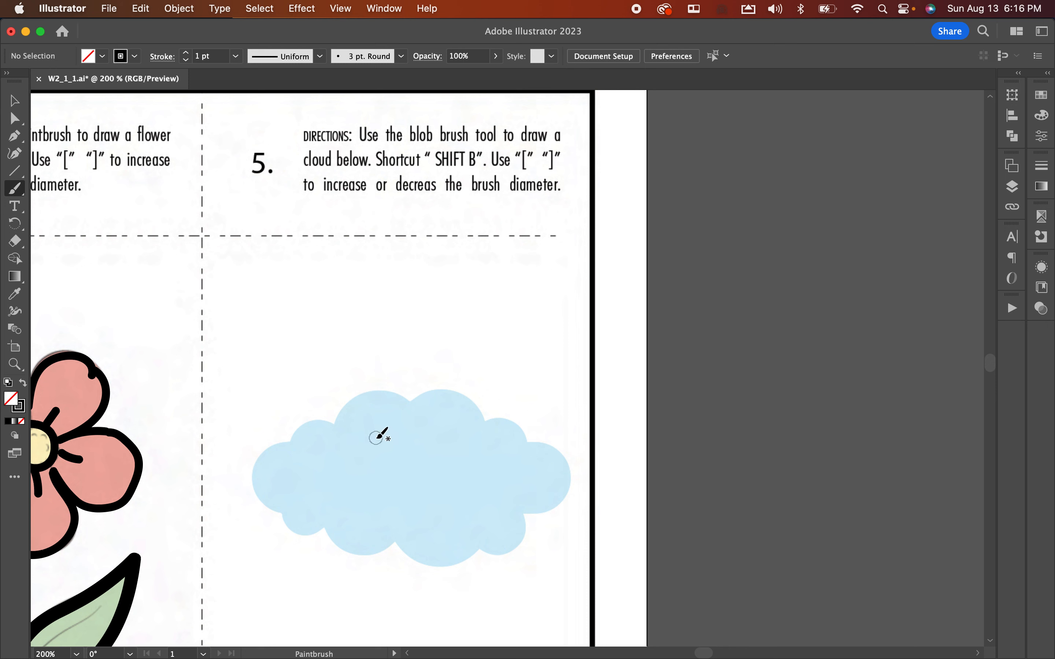
click(15, 194)
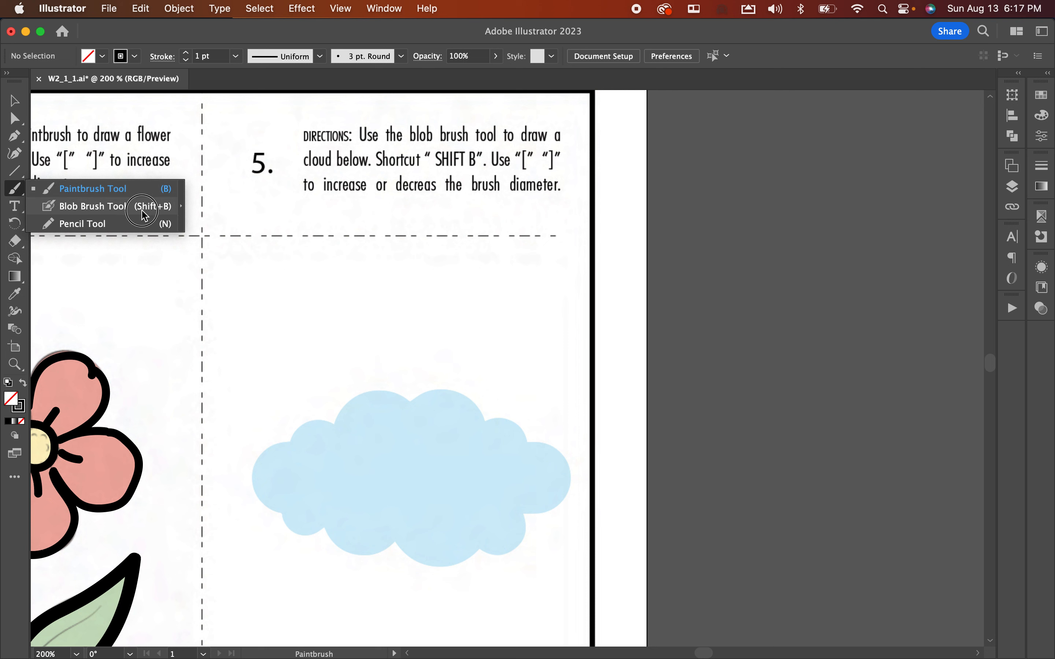
click(168, 213)
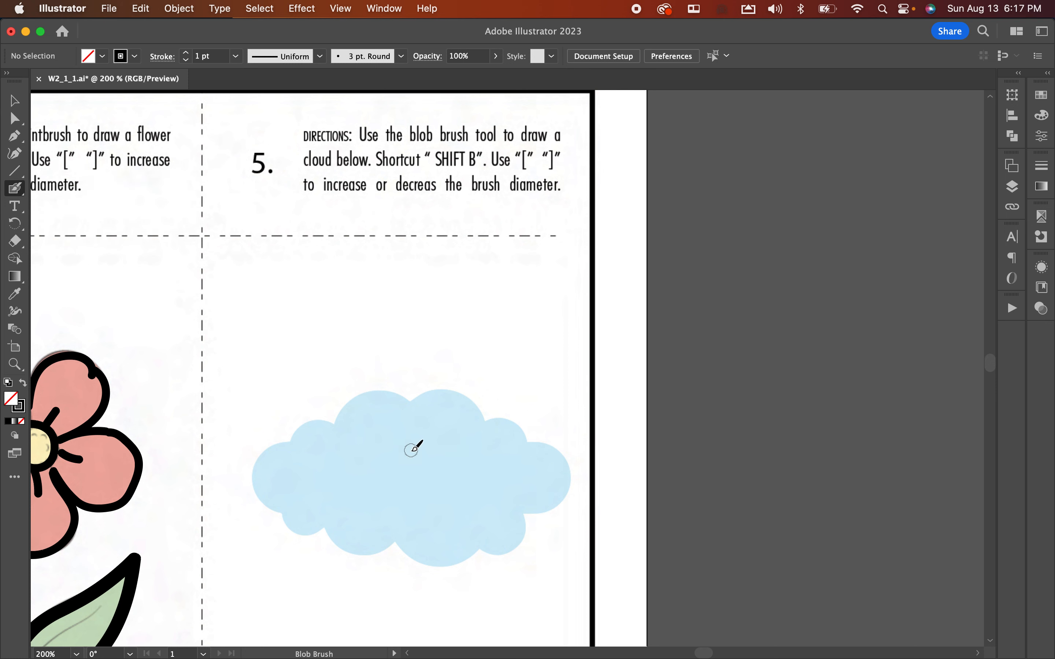
key(bracketright)
key(bracketright)
key(bracketright)
key(bracketright)
key(bracketright)
key(bracketright)
key(bracketright)
key(bracketright)
key(bracketright)
key(bracketright)
key(bracketright)
key(bracketright)
key(bracketright)
click(378, 435)
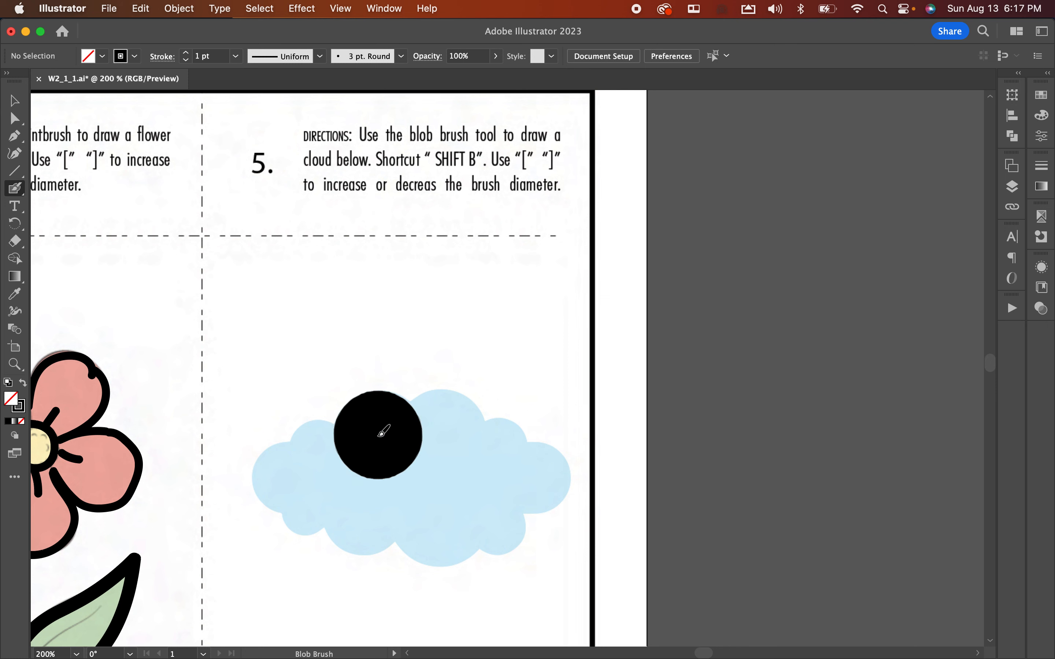
click(443, 433)
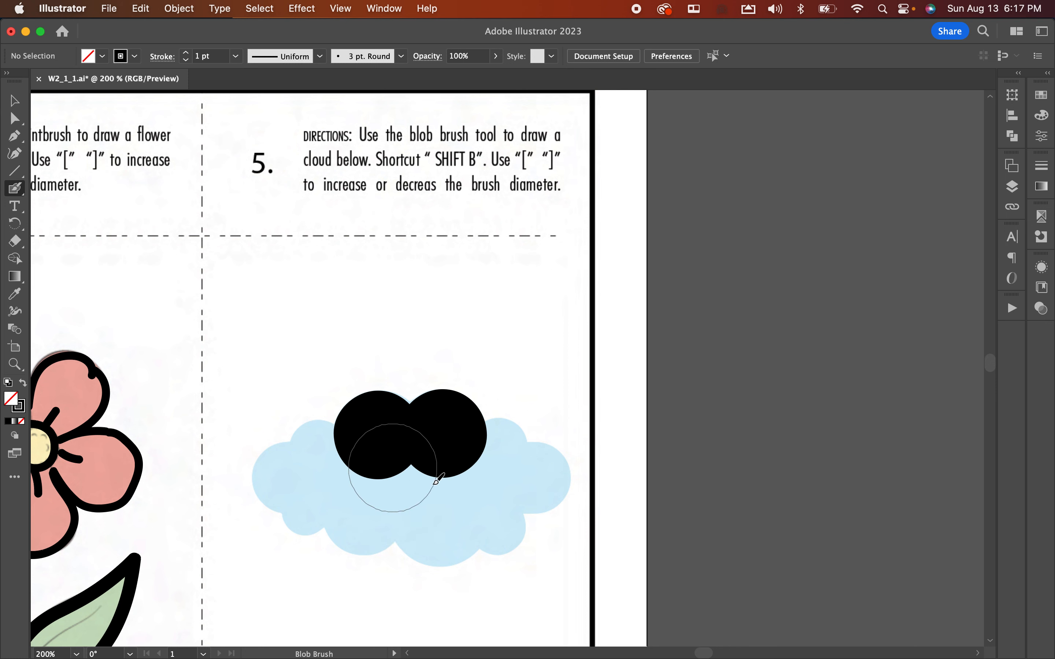
key(super+y)
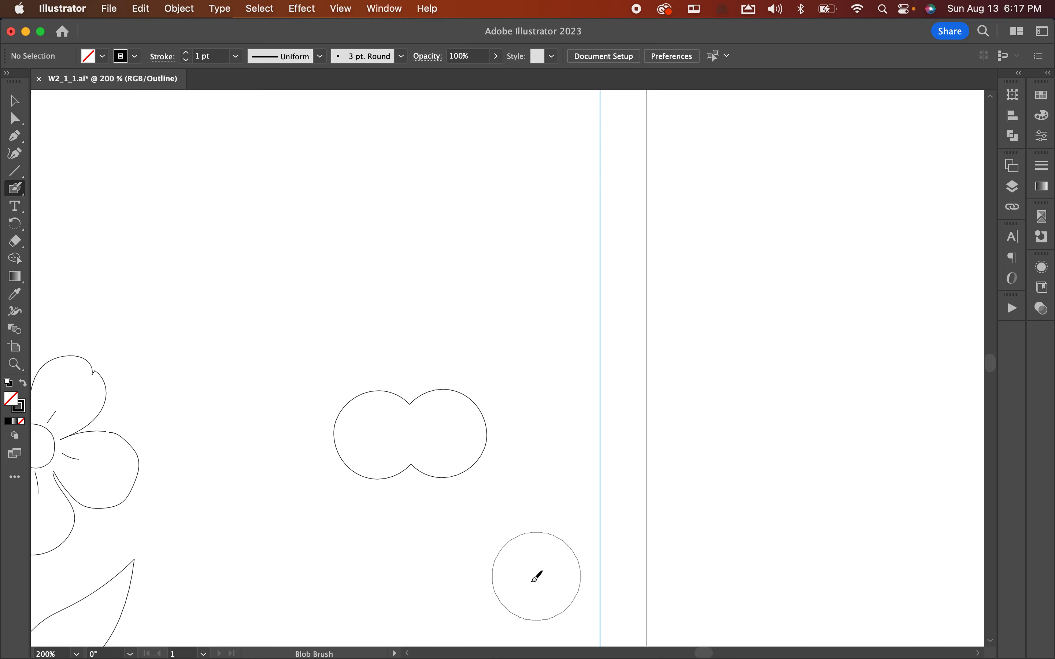
key(super+y)
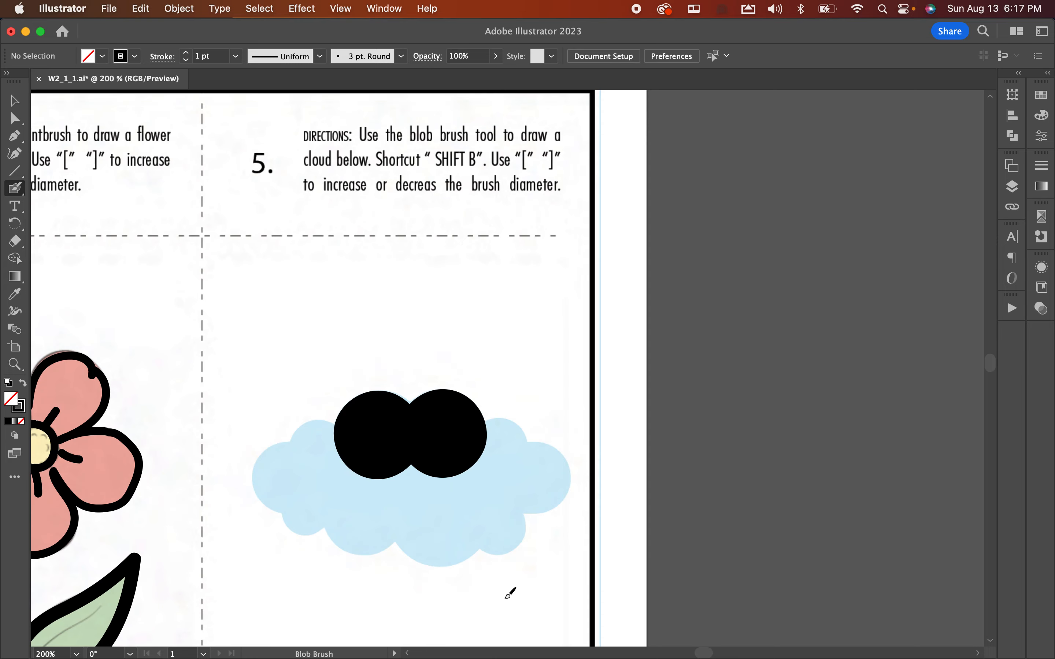
Step: Paint the two smaller upper lobes and the two end lobes of the cloud, resizing the Blob Brush to match each
key([)
key([)
key([)
click(504, 442)
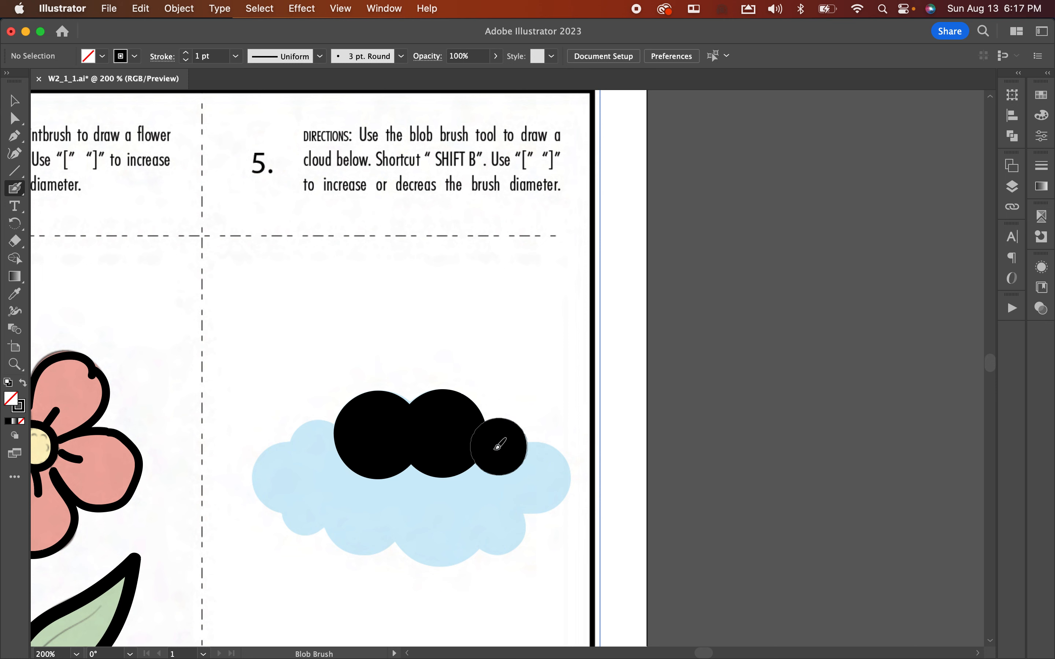
click(320, 448)
key(])
key(])
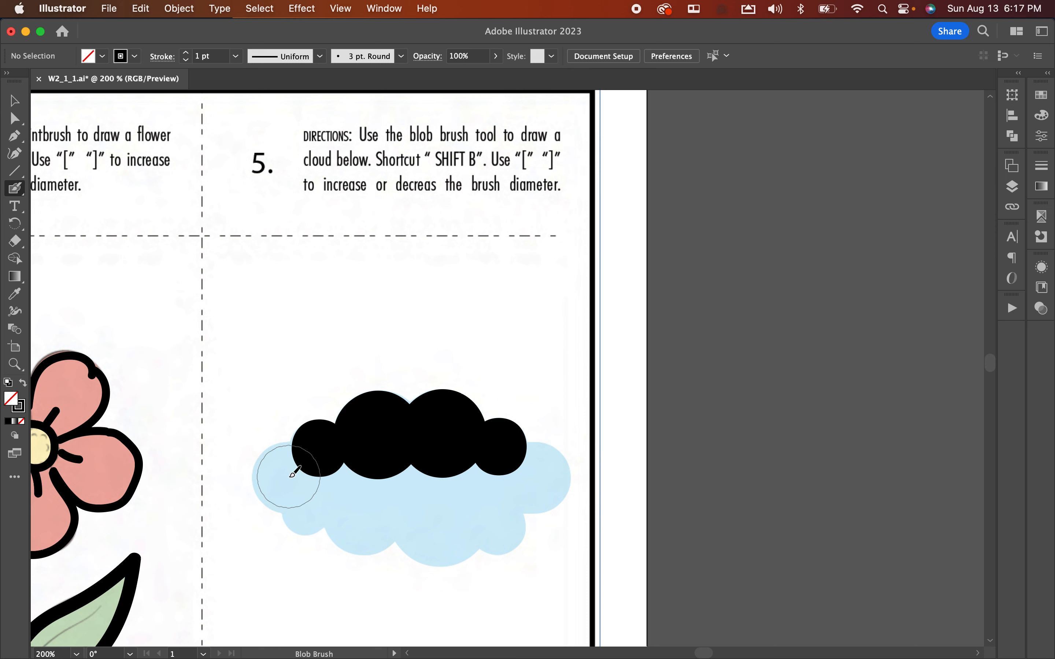
click(291, 476)
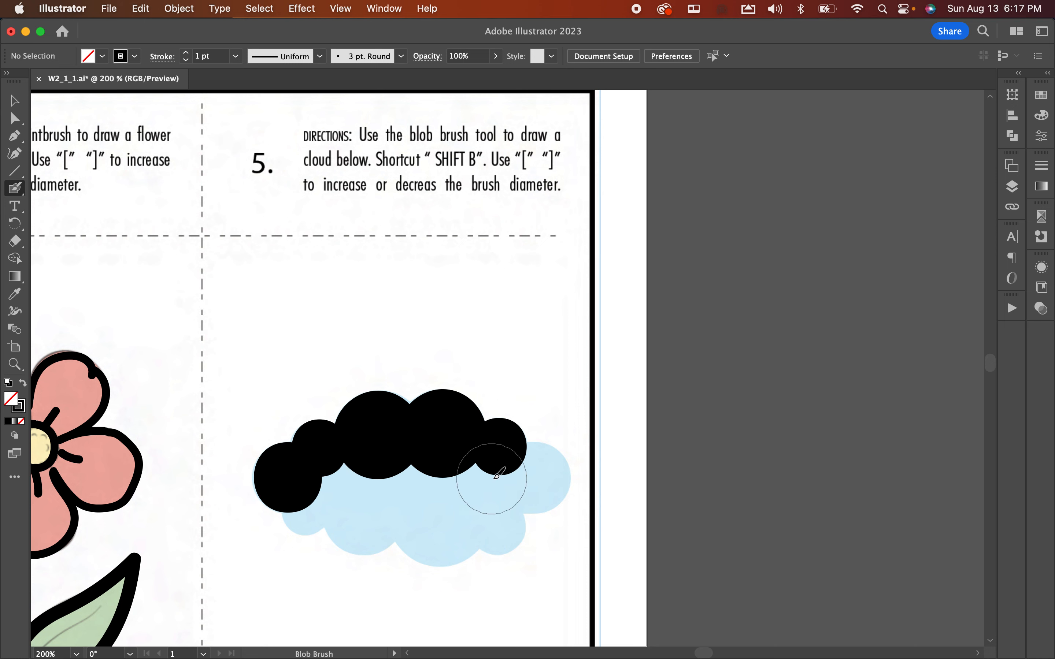
click(535, 477)
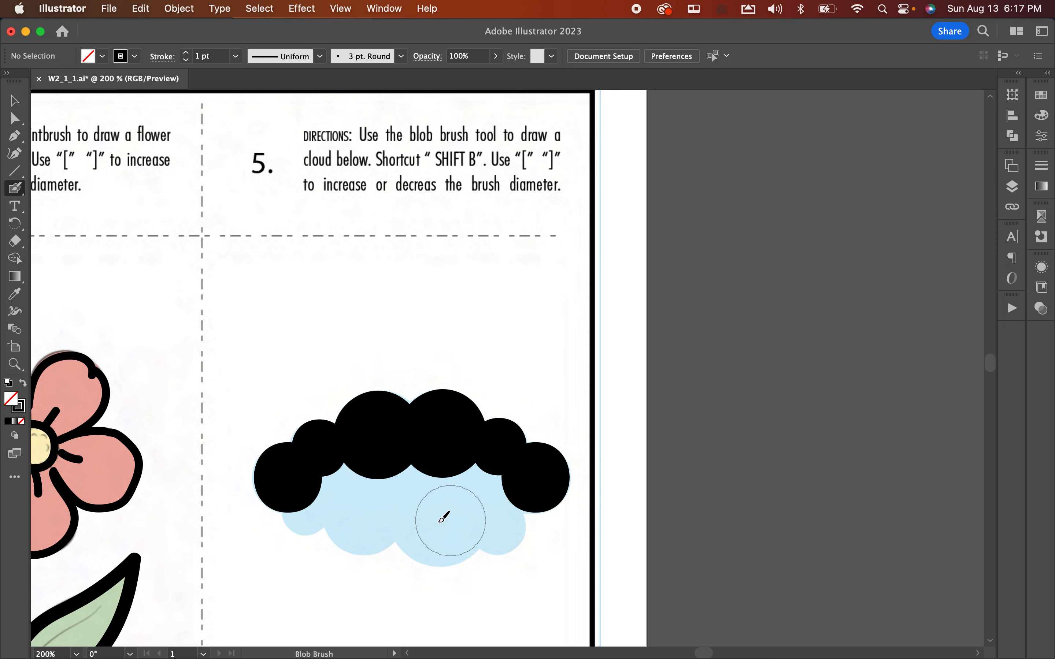
Step: Paint the cloud's lower lobes and fill its middle with the Blob Brush resized to fit, checking the result in Outline view
key([)
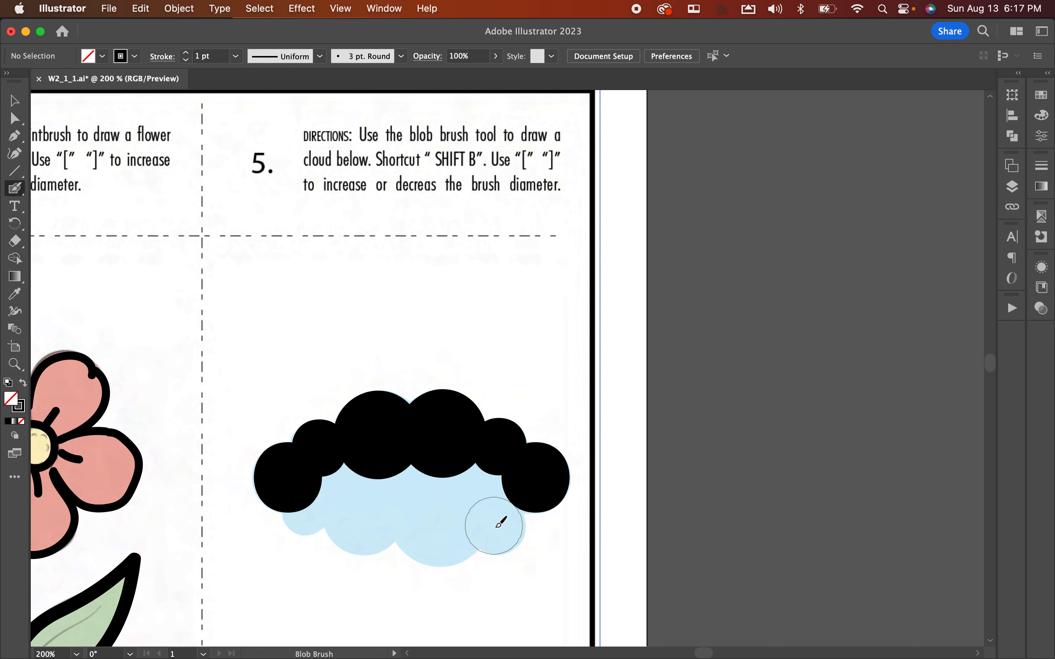
click(500, 527)
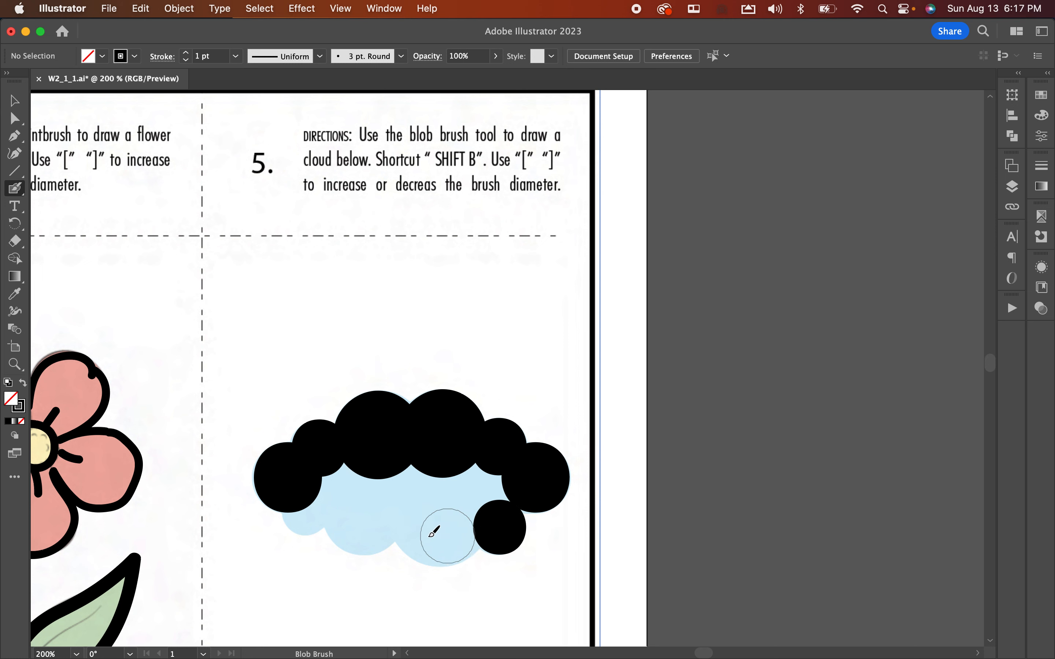
click(307, 510)
key(bracketright)
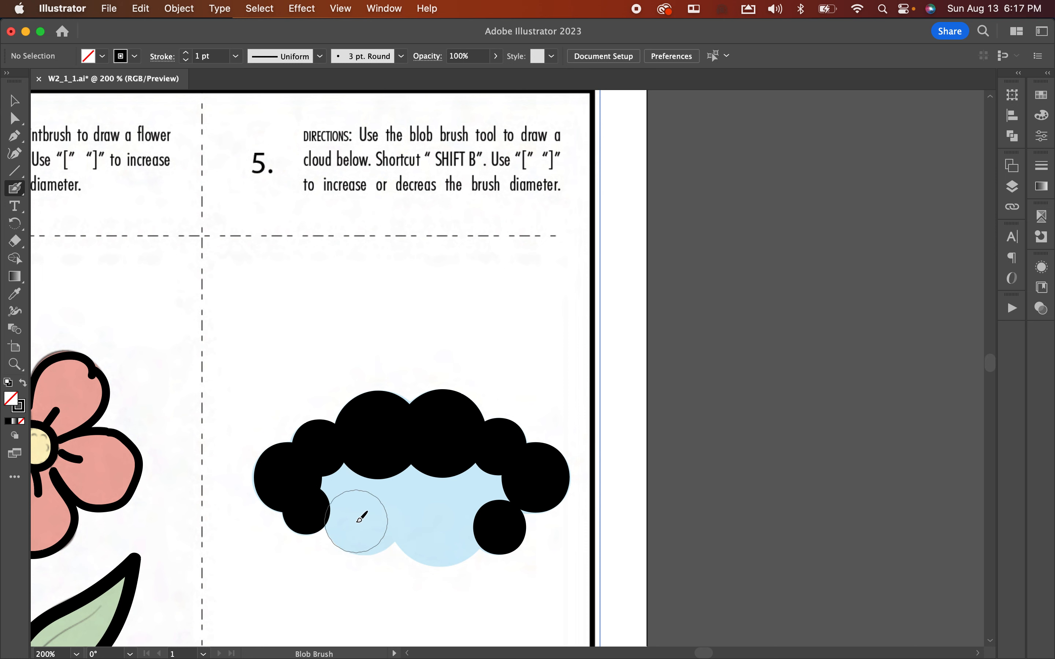
key(bracketright)
key(bracketright)
click(365, 515)
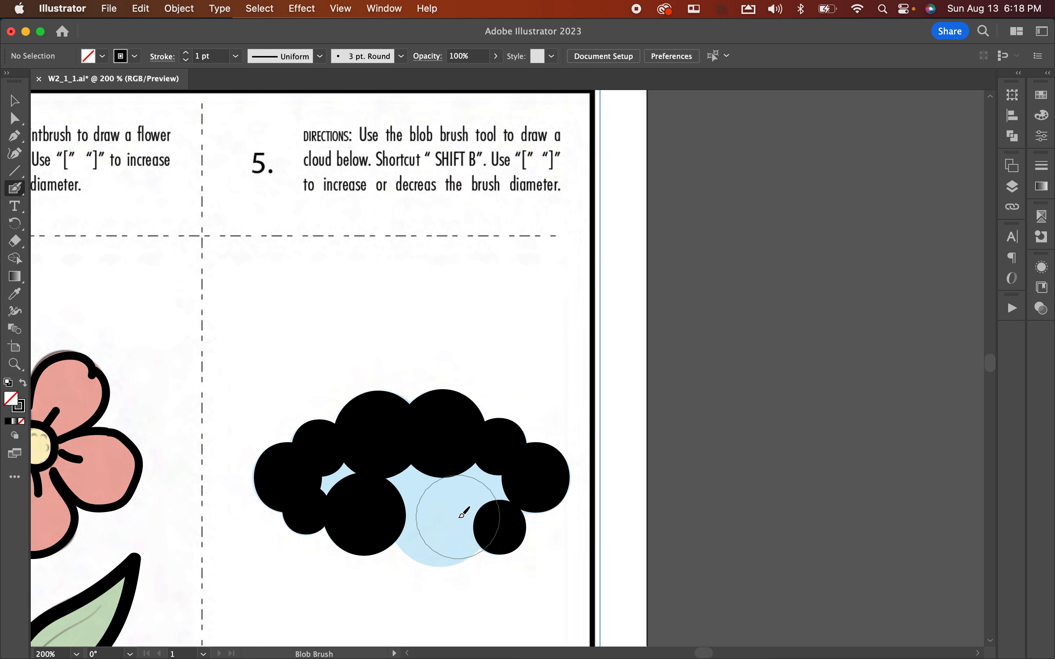
key(bracketright)
key(bracketright)
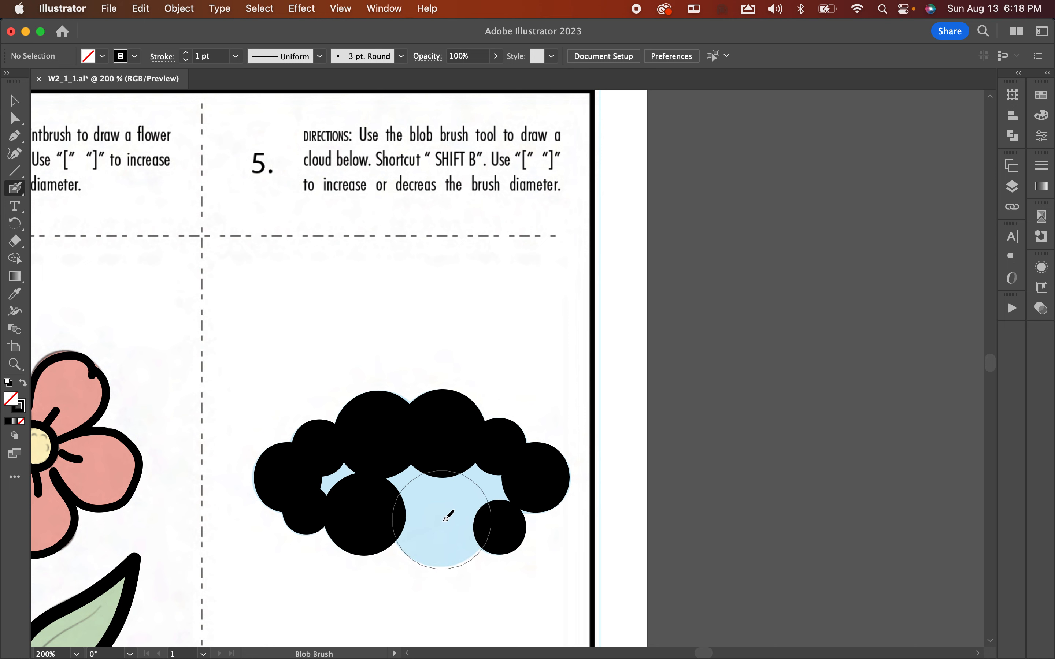
mouse_move(444, 514)
mouse_down()
mouse_move(478, 481)
mouse_move(344, 478)
mouse_move(470, 484)
mouse_up()
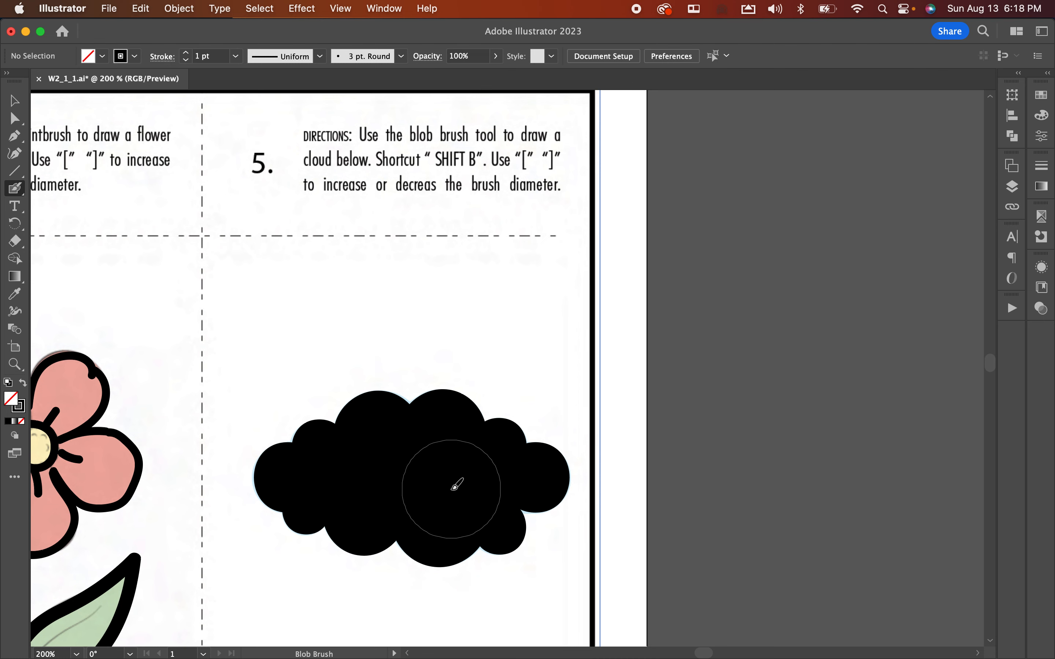
key(super+y)
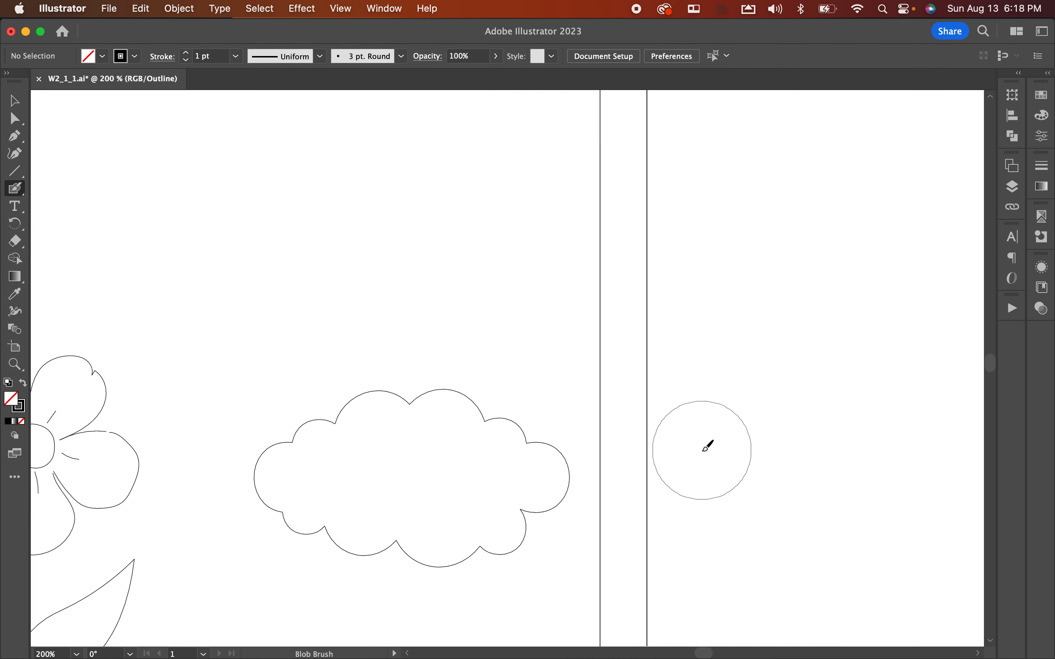
key(super)
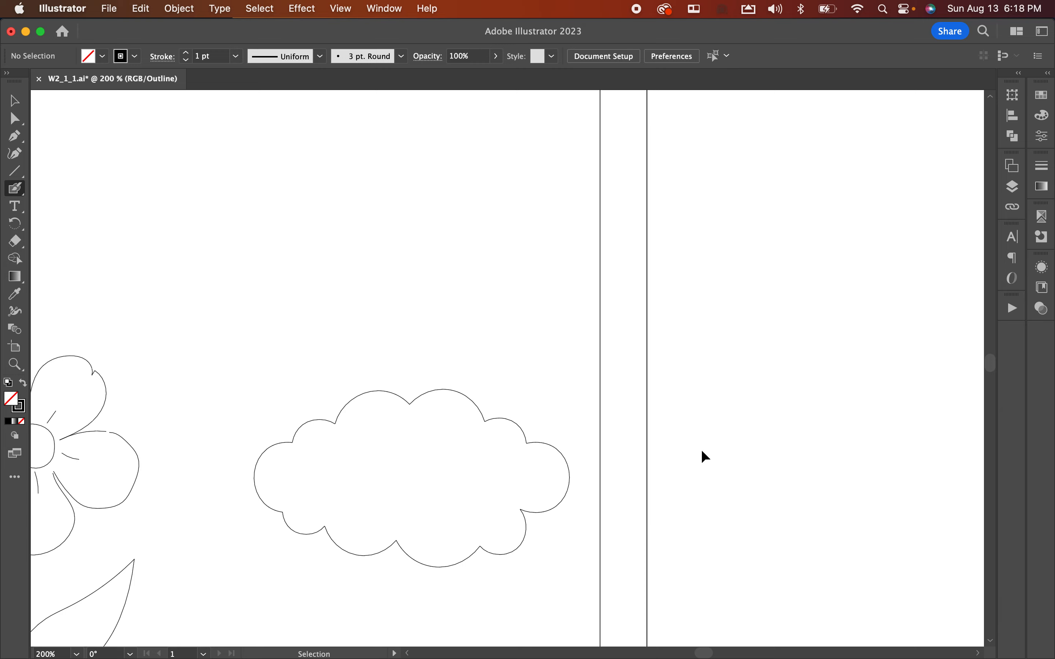
key(super+y)
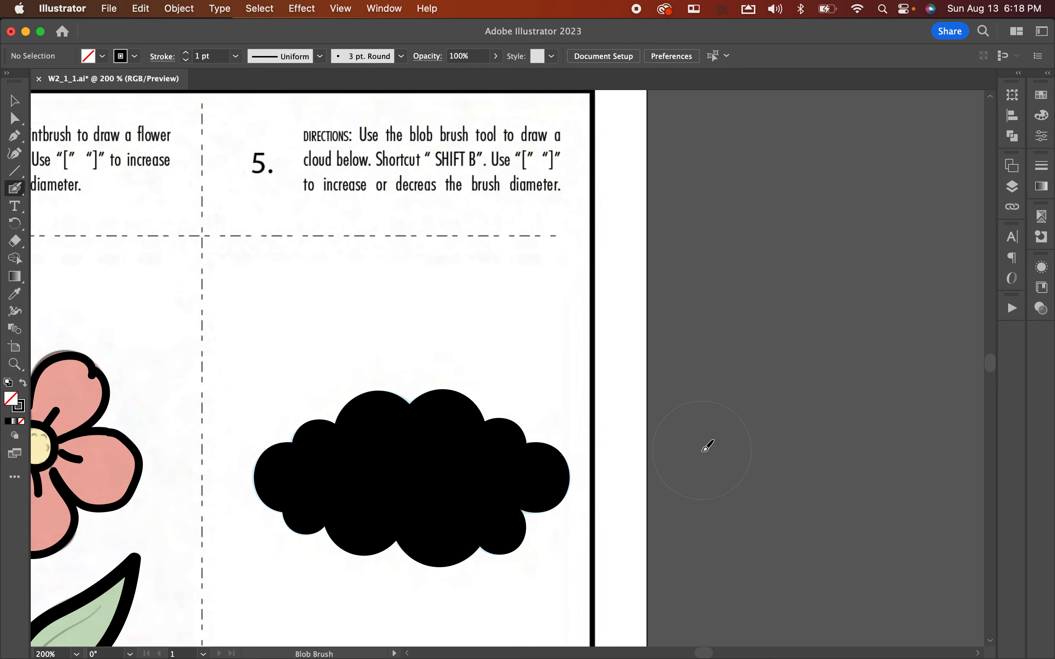
Step: Draw a sun in box 6 with the Pencil tool, as a closed round outline surrounded by pointed rays
key(super+minus)
key(space)
drag(306, 498, 736, 269)
drag(282, 385, 621, 263)
key(super+plus)
key(super+plus)
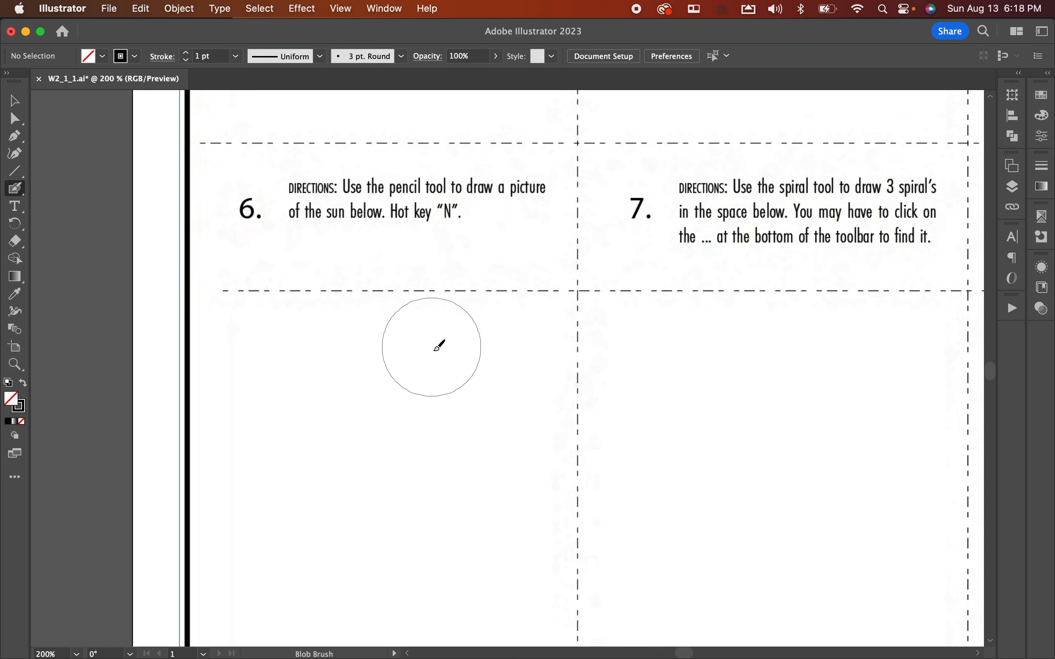
key(n)
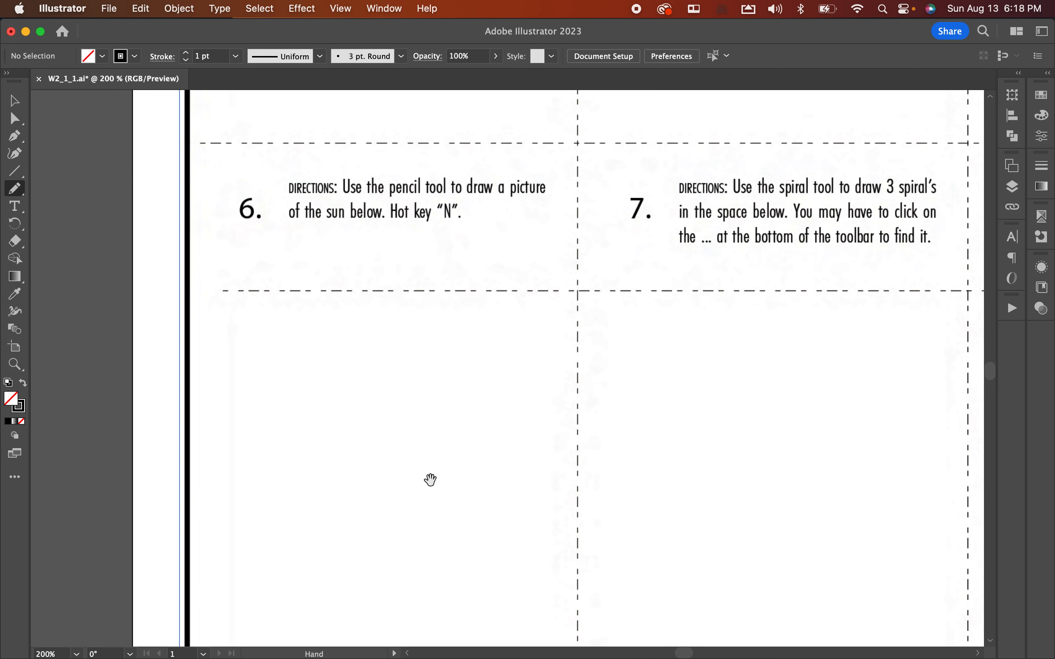
scroll(426, 417, down, 5)
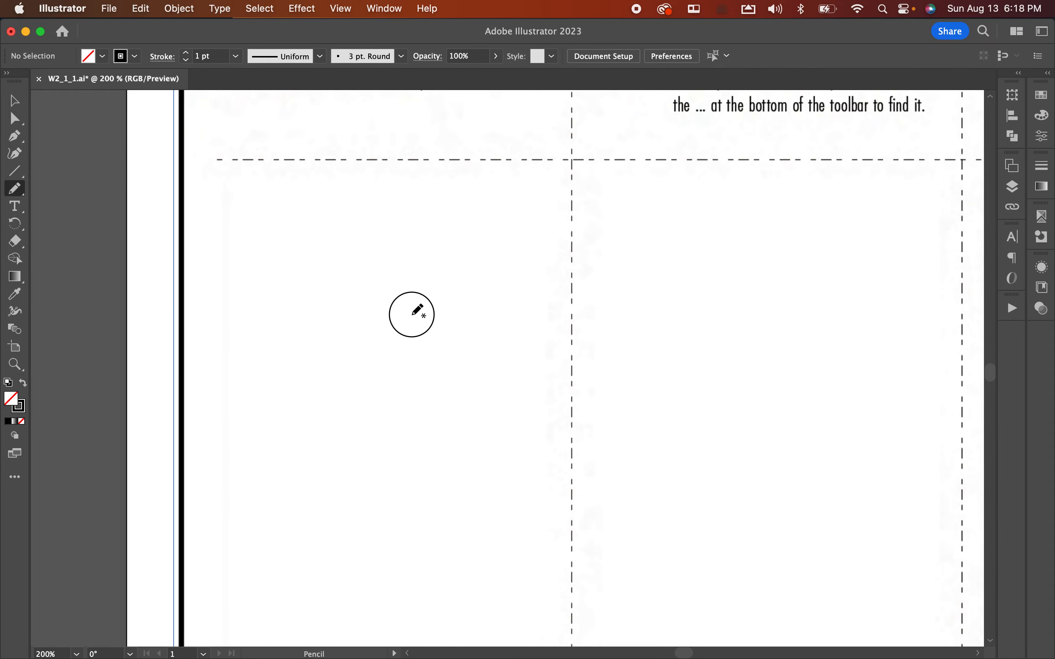
mouse_move(411, 315)
mouse_down()
mouse_move(348, 292)
mouse_move(322, 303)
mouse_move(314, 355)
mouse_move(354, 387)
mouse_move(396, 386)
mouse_move(414, 368)
mouse_move(411, 312)
mouse_up()
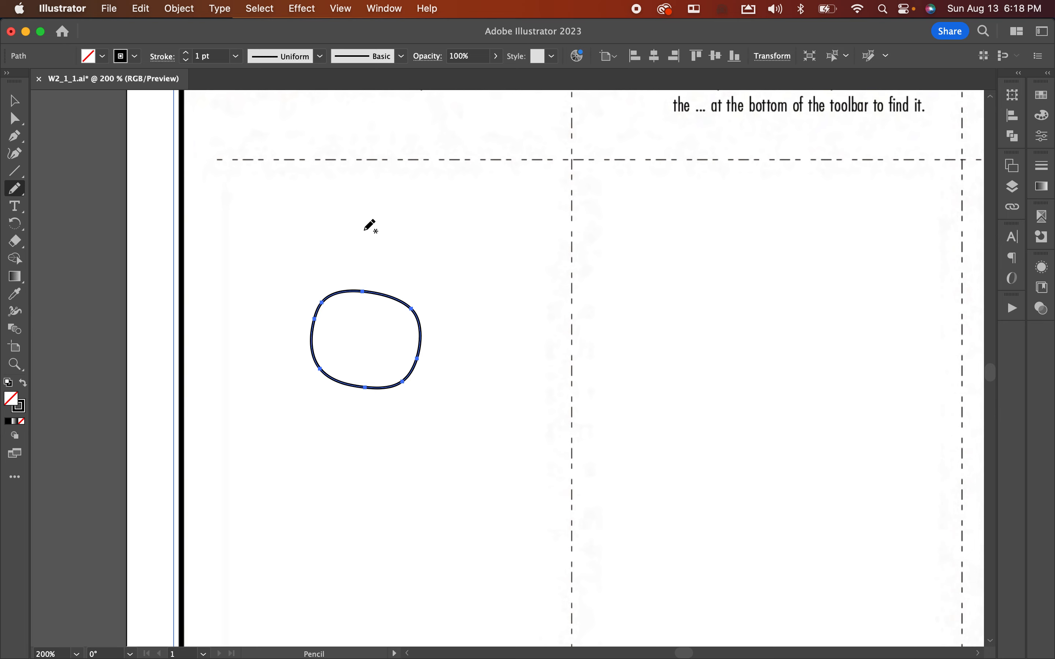
mouse_move(332, 286)
mouse_down()
mouse_move(333, 235)
mouse_move(356, 278)
mouse_move(405, 229)
mouse_move(384, 287)
mouse_move(261, 255)
mouse_move(307, 305)
mouse_move(236, 292)
mouse_move(302, 319)
mouse_move(232, 334)
mouse_move(301, 336)
mouse_move(238, 370)
mouse_move(305, 346)
mouse_move(230, 415)
mouse_move(309, 367)
mouse_move(289, 414)
mouse_move(322, 383)
mouse_move(329, 456)
mouse_move(342, 383)
mouse_move(376, 481)
mouse_move(370, 384)
mouse_move(412, 469)
mouse_move(400, 384)
mouse_move(454, 433)
mouse_move(412, 376)
mouse_move(486, 365)
mouse_move(435, 355)
mouse_move(512, 337)
mouse_move(424, 339)
mouse_move(449, 314)
mouse_move(522, 287)
mouse_move(416, 300)
mouse_move(482, 231)
mouse_move(408, 290)
mouse_move(427, 230)
mouse_move(384, 291)
mouse_up()
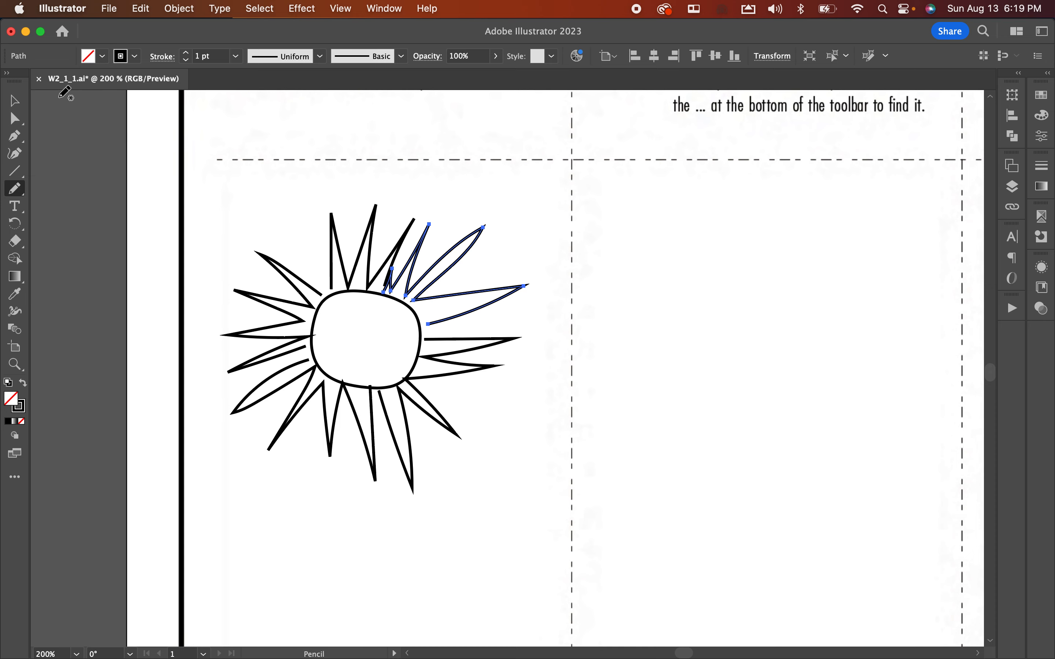
Step: Deselect the sun in box 6 and draw a first small spiral in box 7 with the Spiral tool
click(14, 101)
click(316, 183)
click(607, 298)
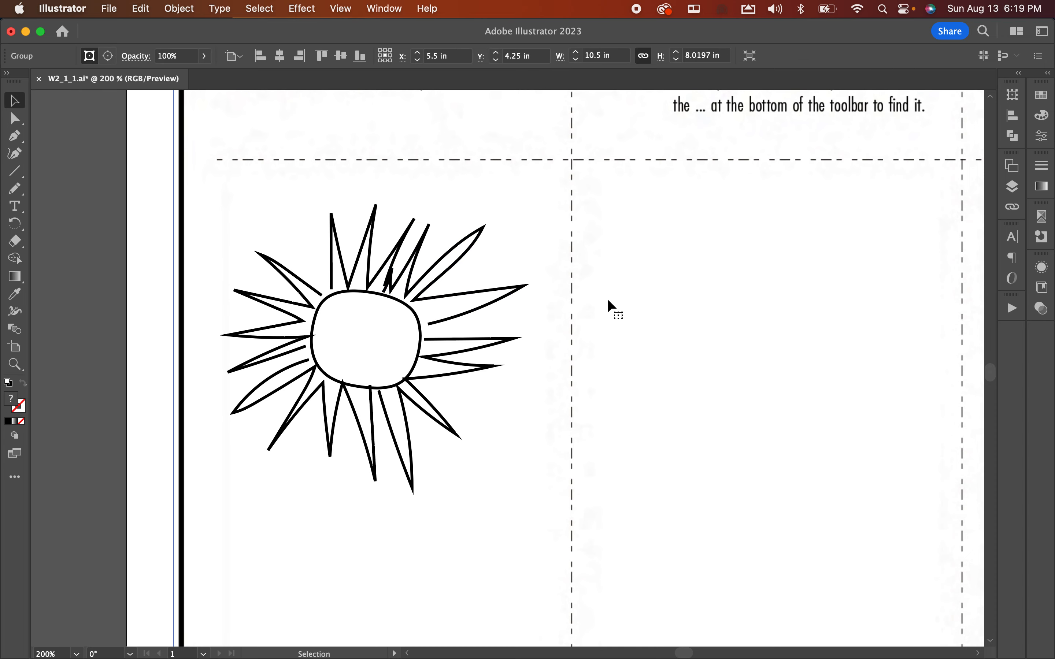
drag(786, 282, 430, 352)
drag(500, 344, 473, 324)
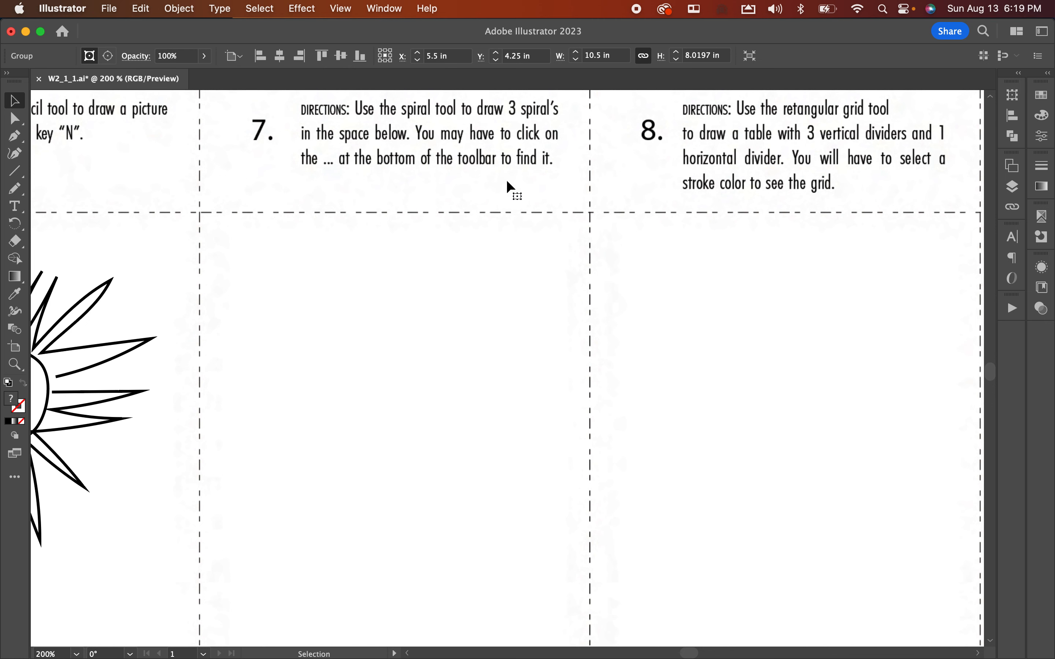
click(16, 480)
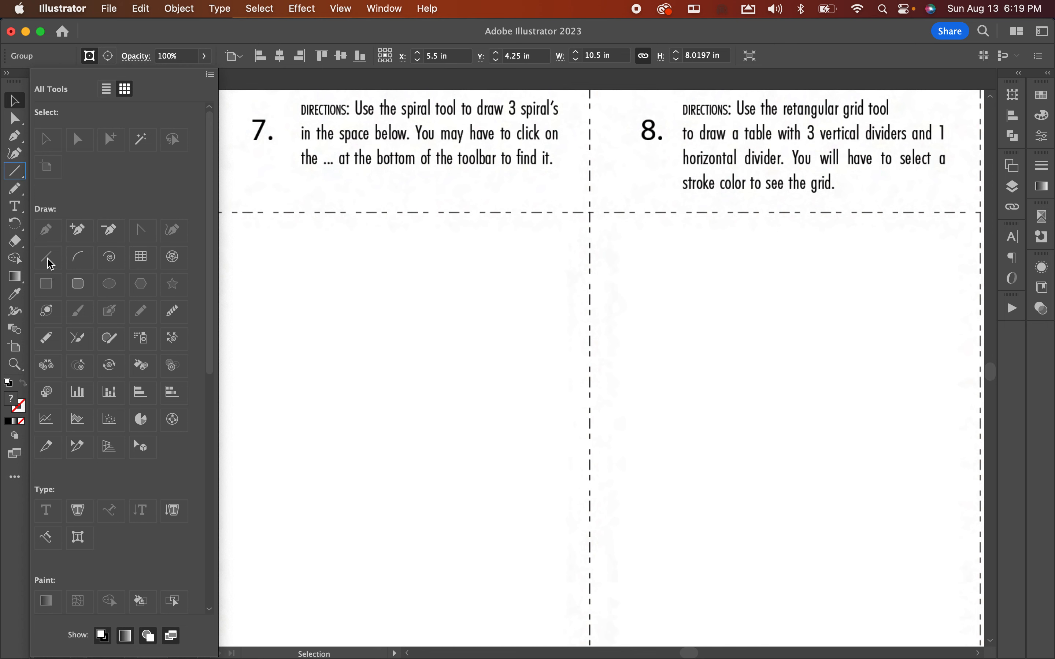
click(109, 261)
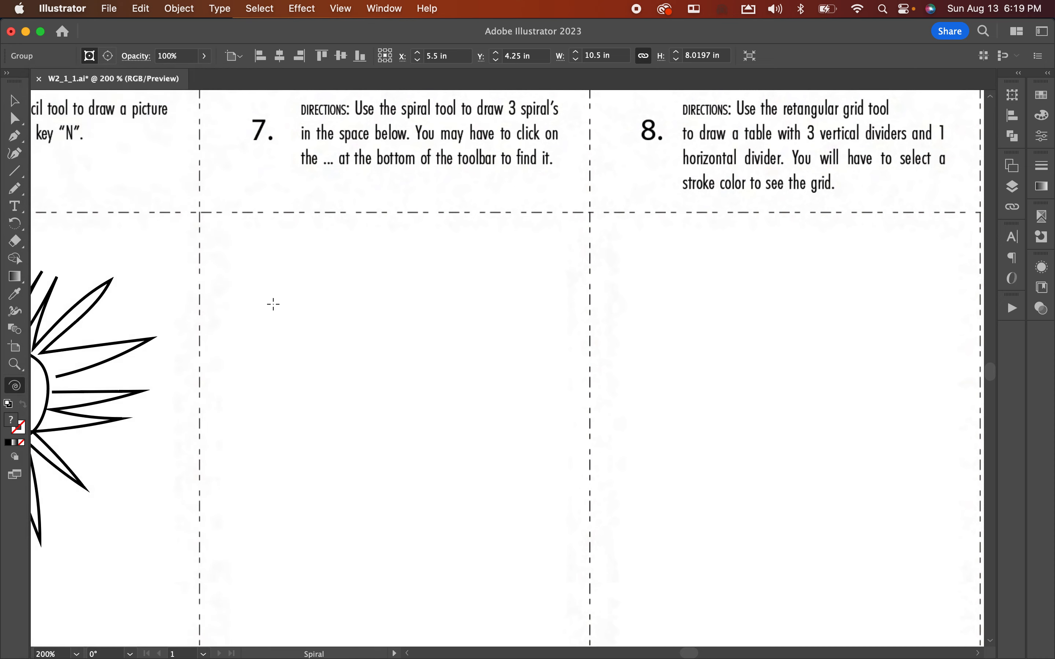
drag(259, 304, 265, 376)
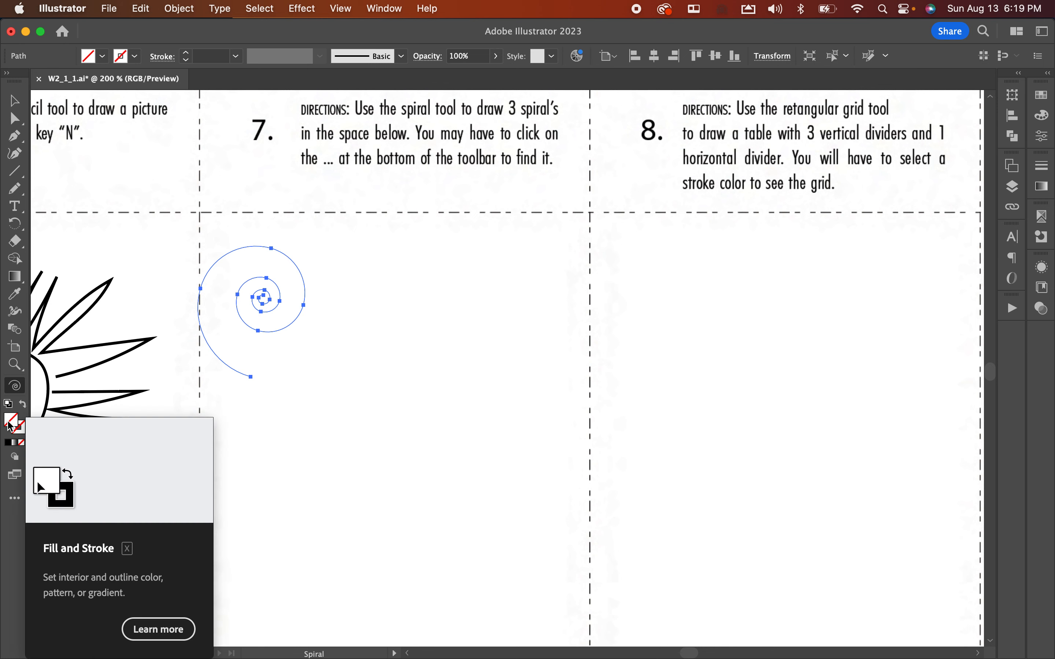
Step: Give the box 7 spiral a black 1 pt stroke with no fill, and move it fully inside the box's dashed border
click(22, 433)
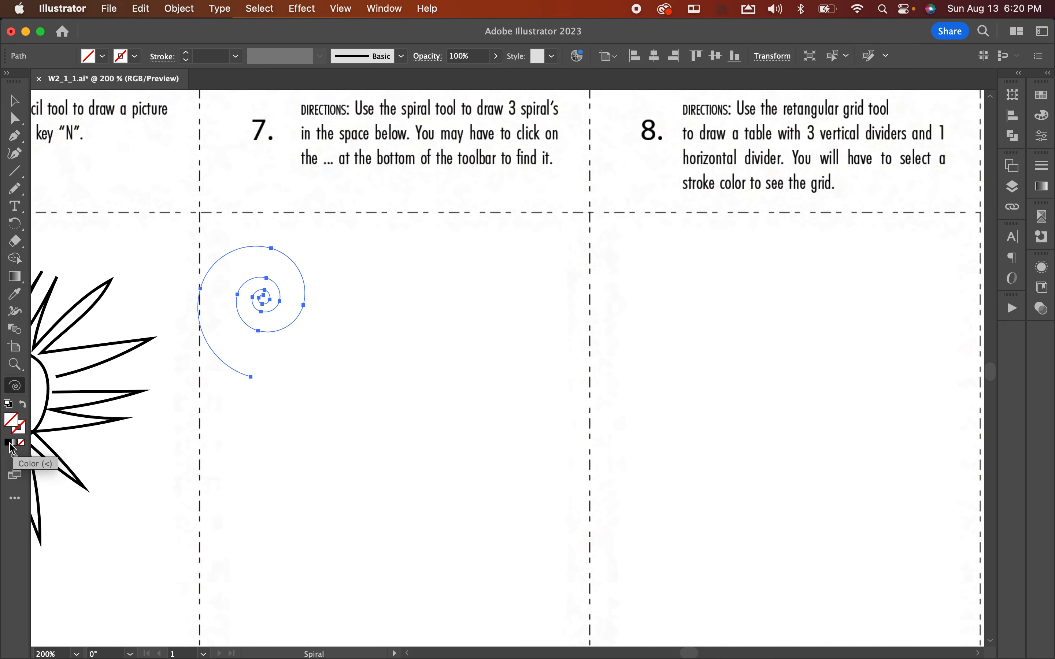
click(11, 448)
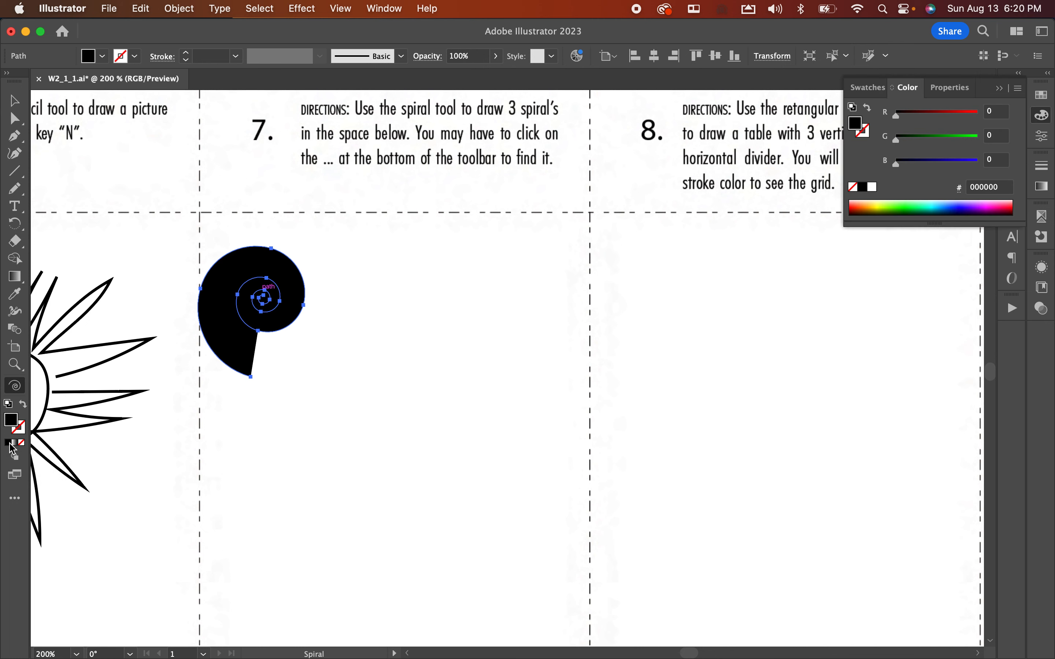
click(23, 407)
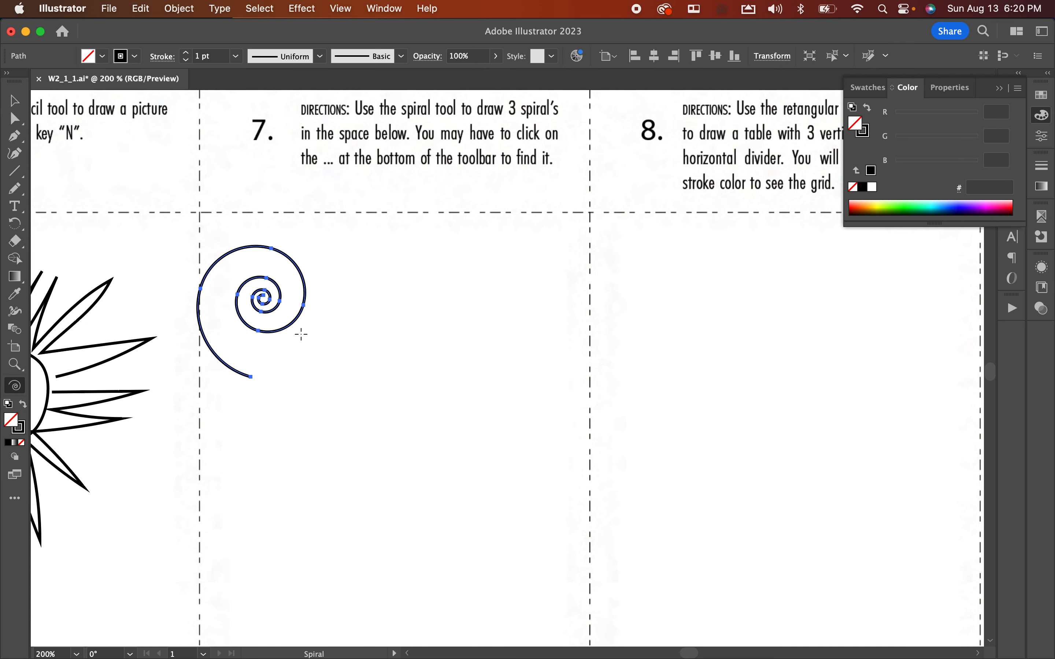
click(14, 100)
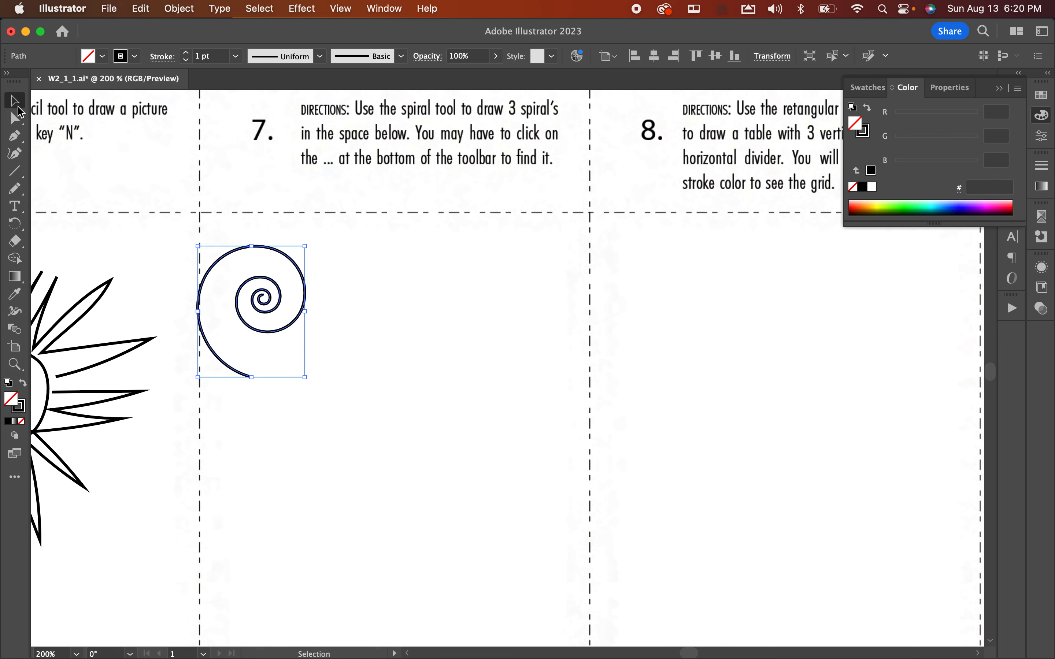
click(277, 309)
drag(277, 309, 311, 308)
click(397, 321)
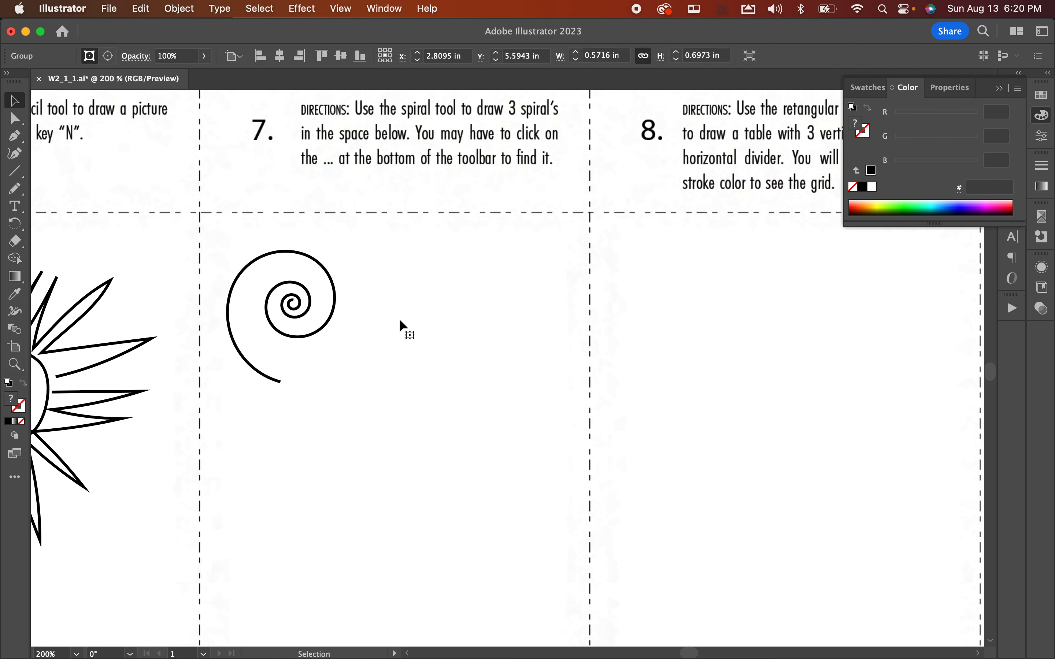
Step: Draw a second, slightly larger spiral beside the first in box 7, trying fewer and more segments while drawing
click(21, 481)
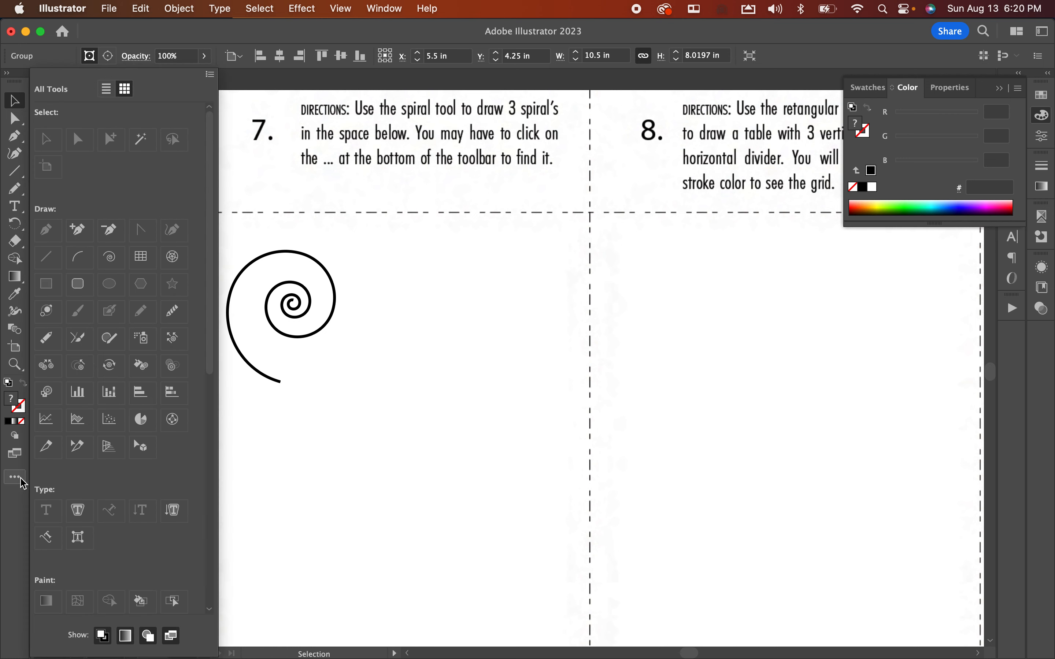
click(115, 258)
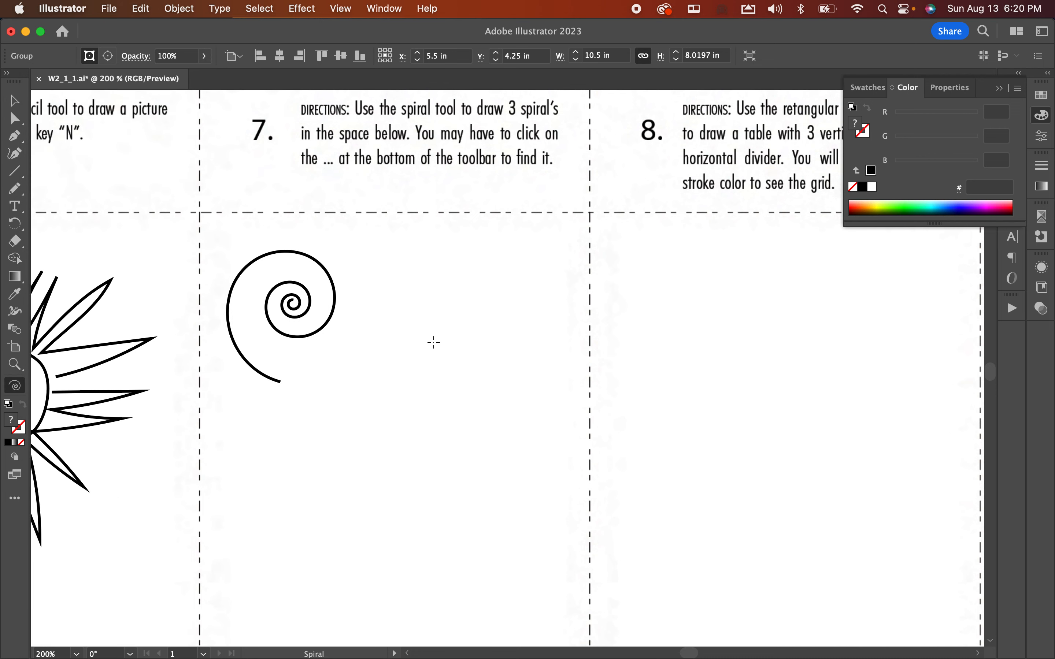
drag(421, 319, 508, 386)
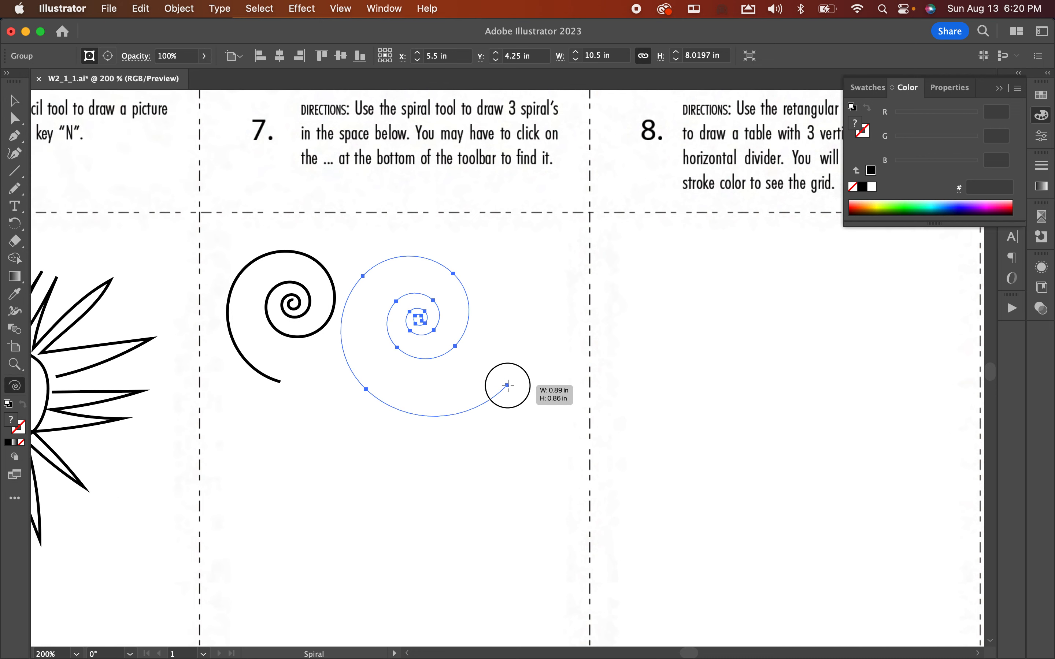
drag(507, 385, 575, 499)
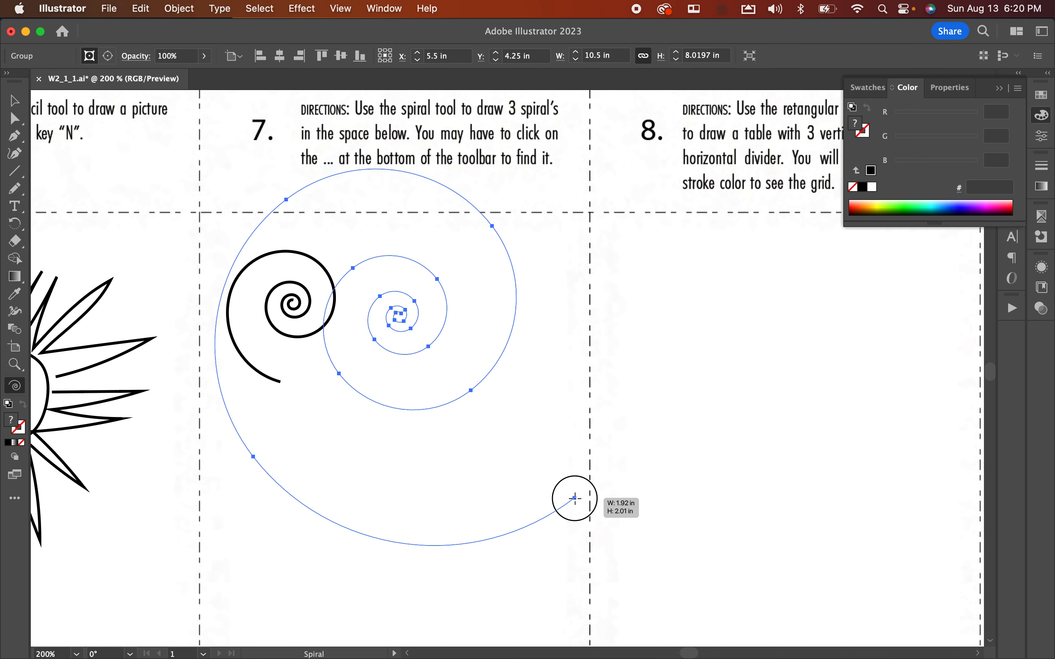
key(Down)
key(Down)
key(Down)
key(Down)
key(Down)
key(Down)
key(Down)
key(Down)
key(Down)
key(Down)
key(Down)
key(Down)
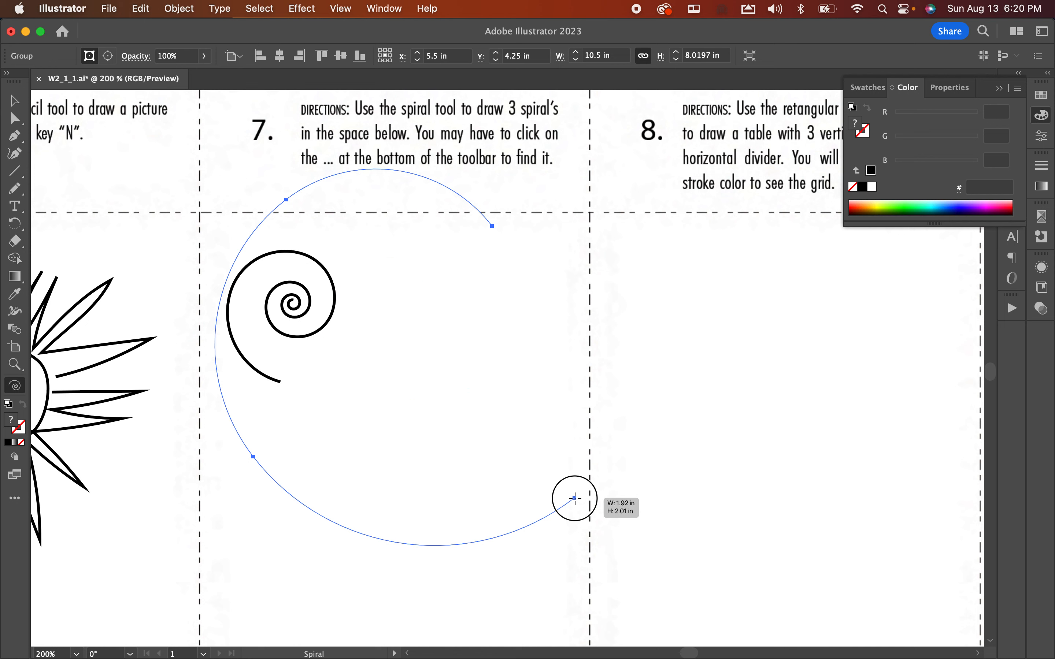
key(Up)
key(Up)
key(Up)
key(Up)
key(Up)
key(Up)
key(Up)
key(Up)
key(Up)
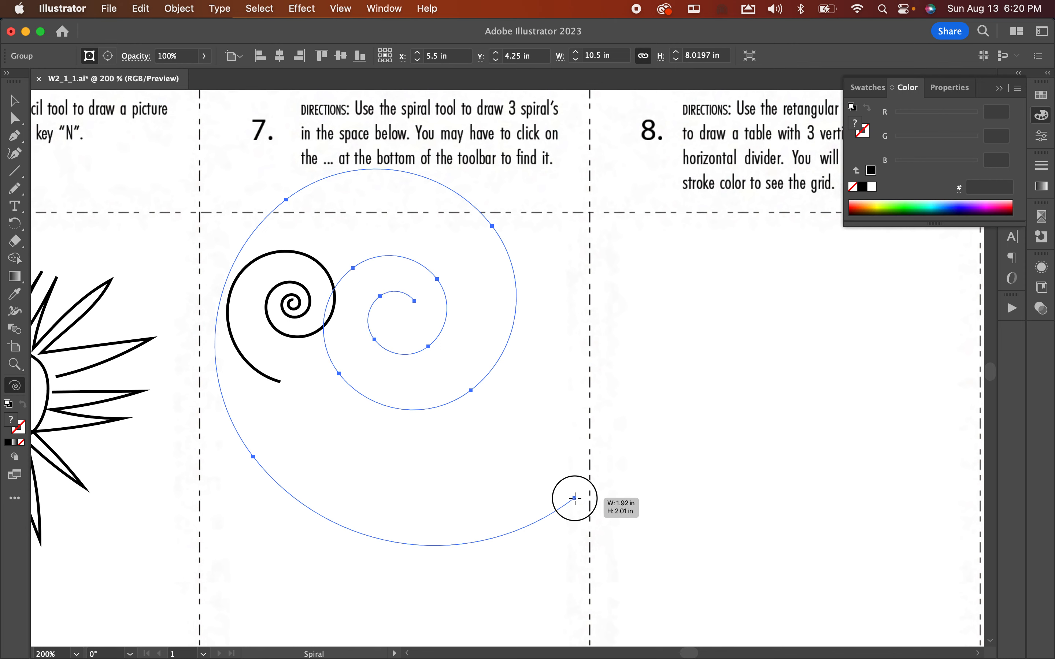
drag(574, 498, 410, 407)
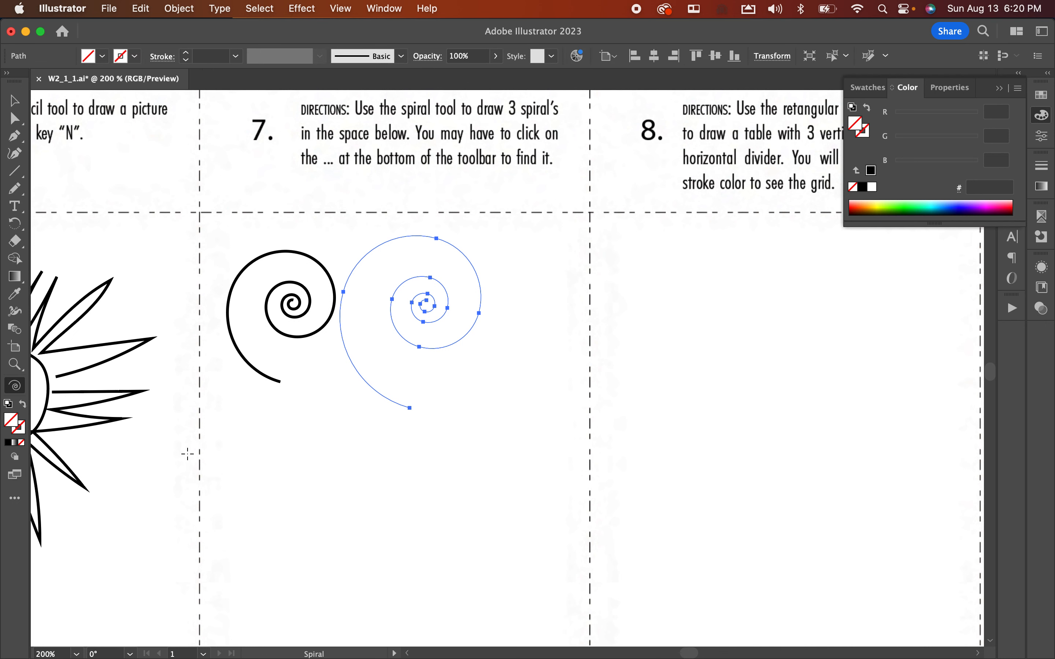
Step: Give the second spiral a black stroke and draw a third, larger spiral below the other two in box 7
click(22, 426)
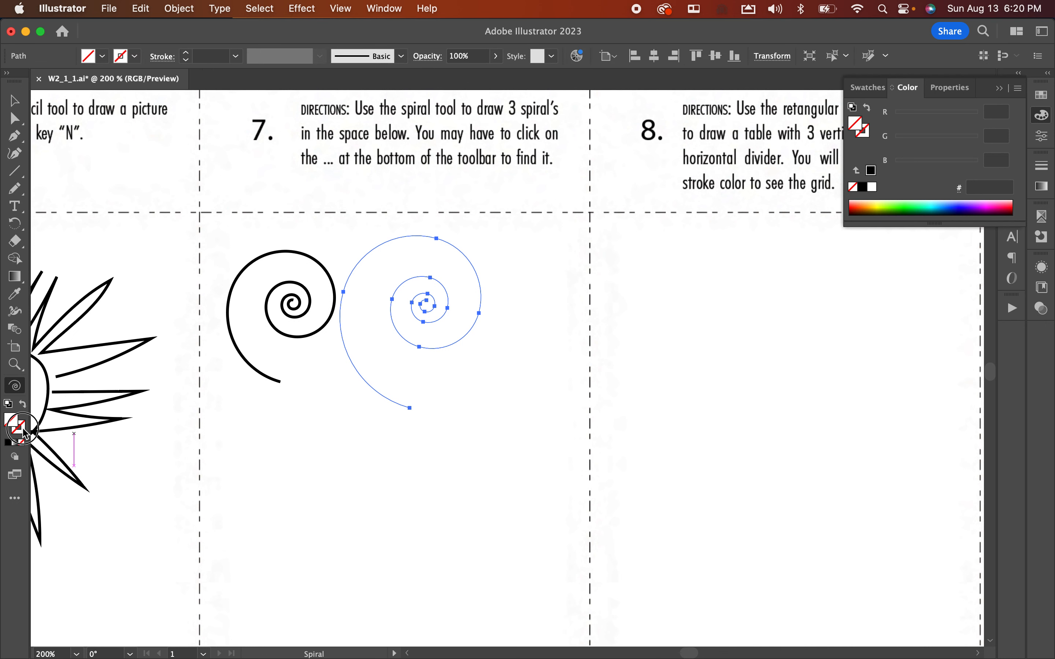
click(9, 443)
mouse_move(338, 468)
mouse_down()
mouse_move(500, 582)
mouse_move(442, 553)
mouse_up()
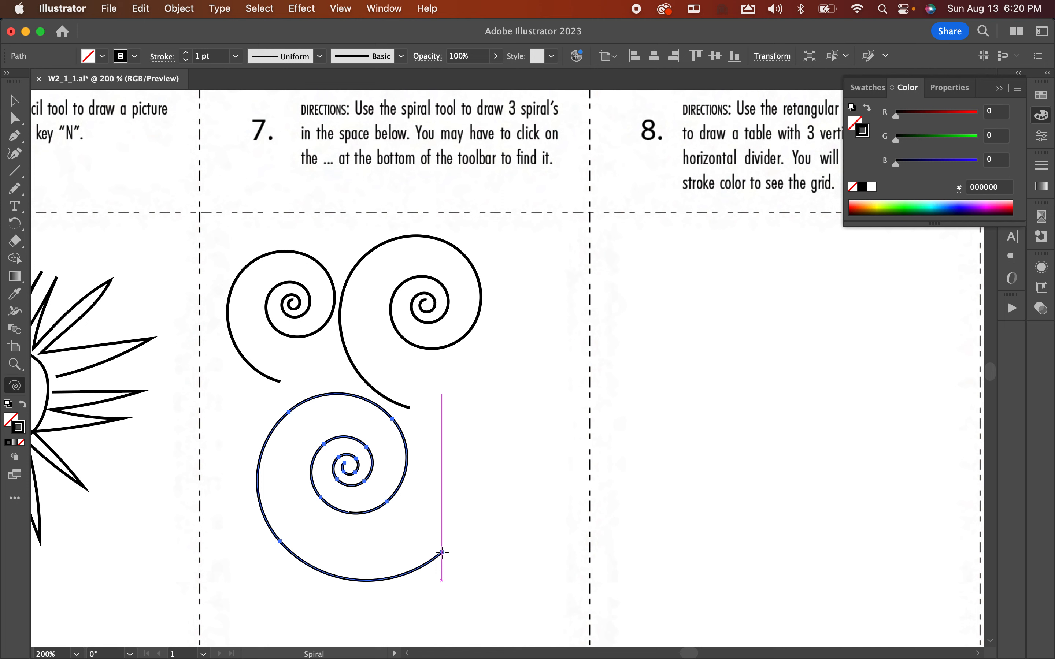
click(14, 101)
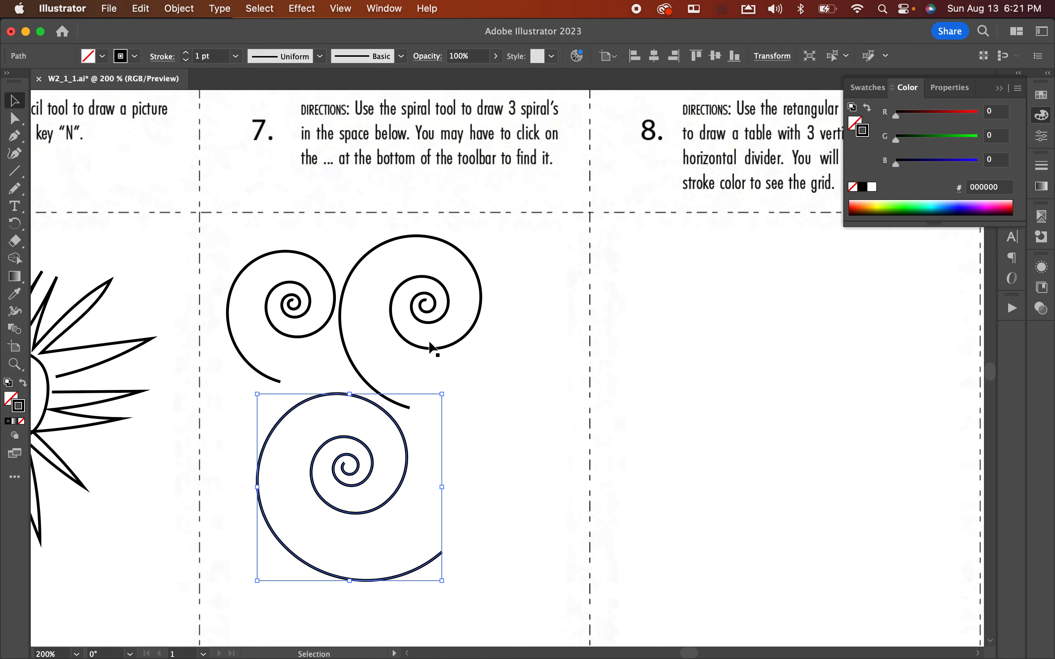
click(523, 406)
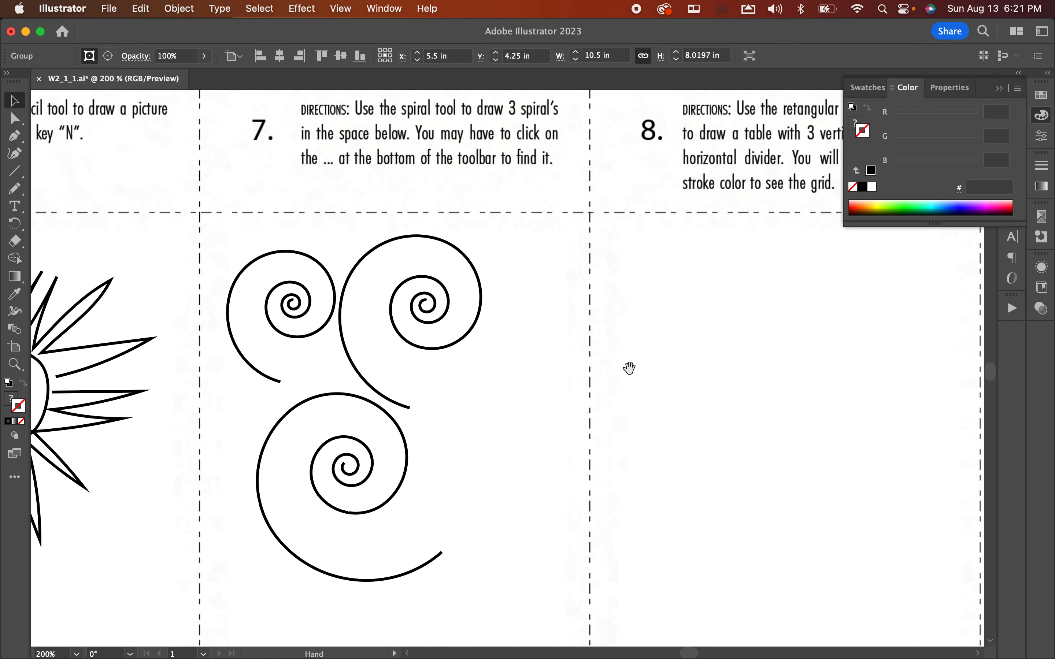
Step: Create a 1.5411 by 1.0167 in rectangular grid in box 8 with 1 horizontal divider and 3 vertical dividers
drag(631, 337, 282, 451)
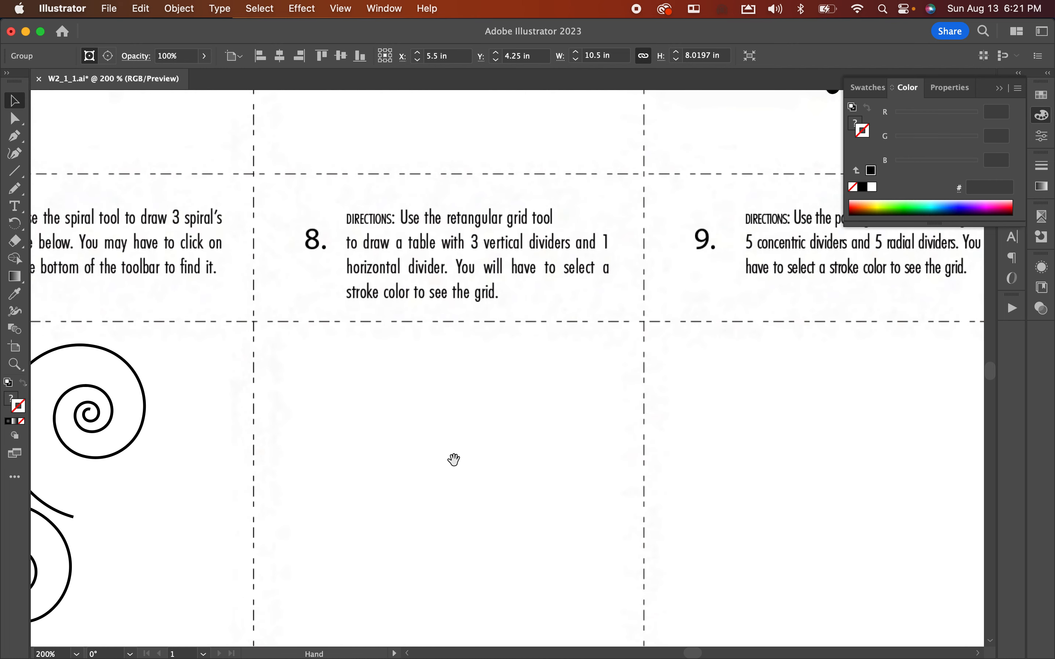
drag(547, 469, 516, 379)
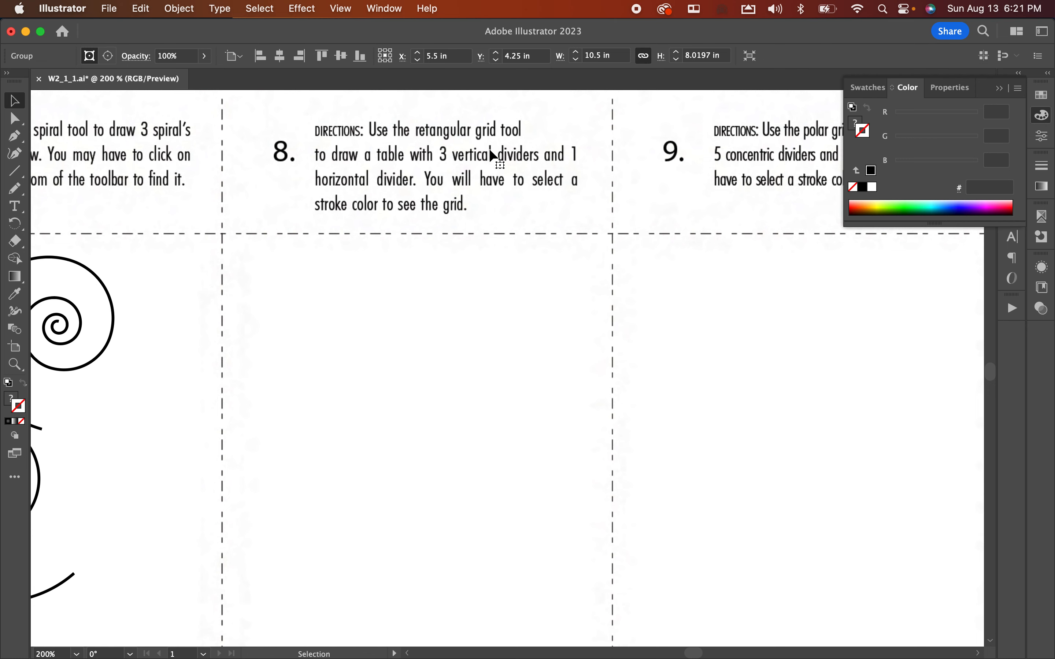
drag(436, 362, 424, 347)
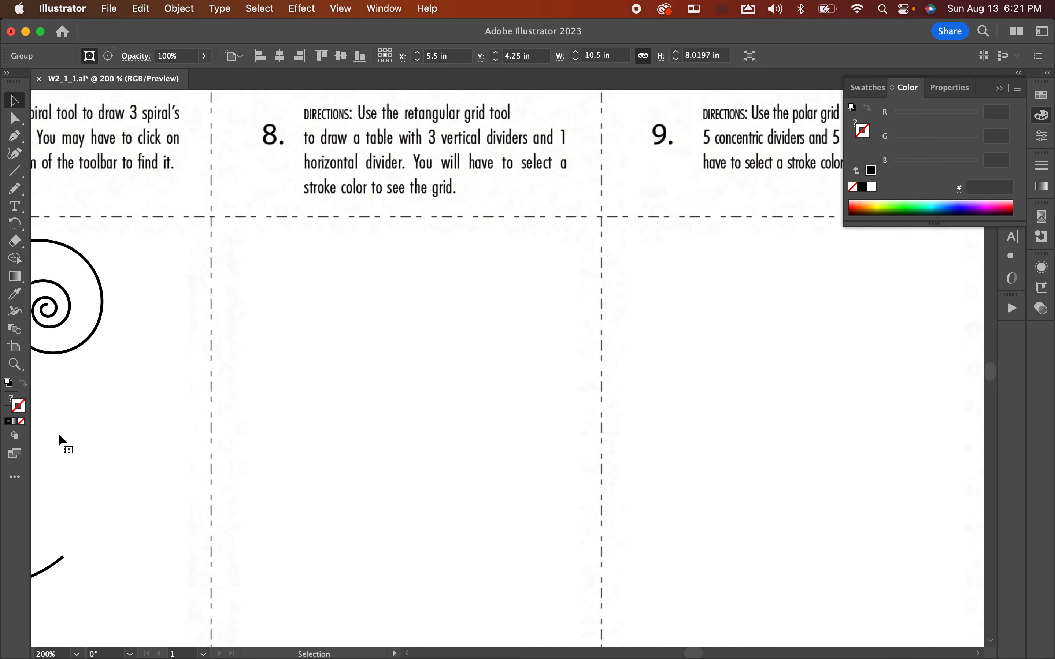
click(16, 478)
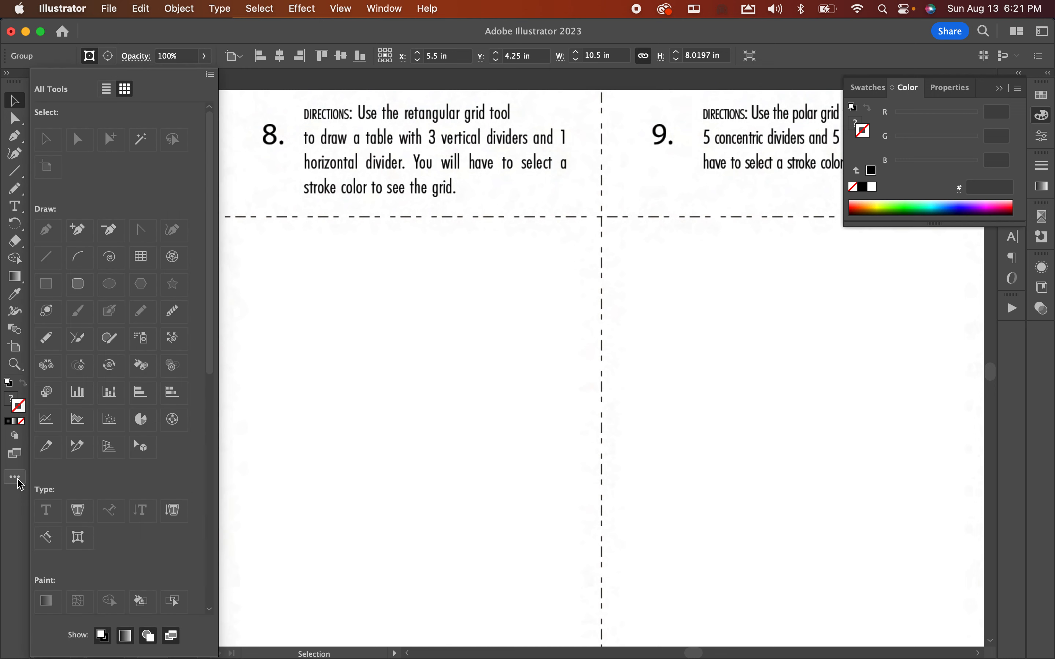
click(148, 262)
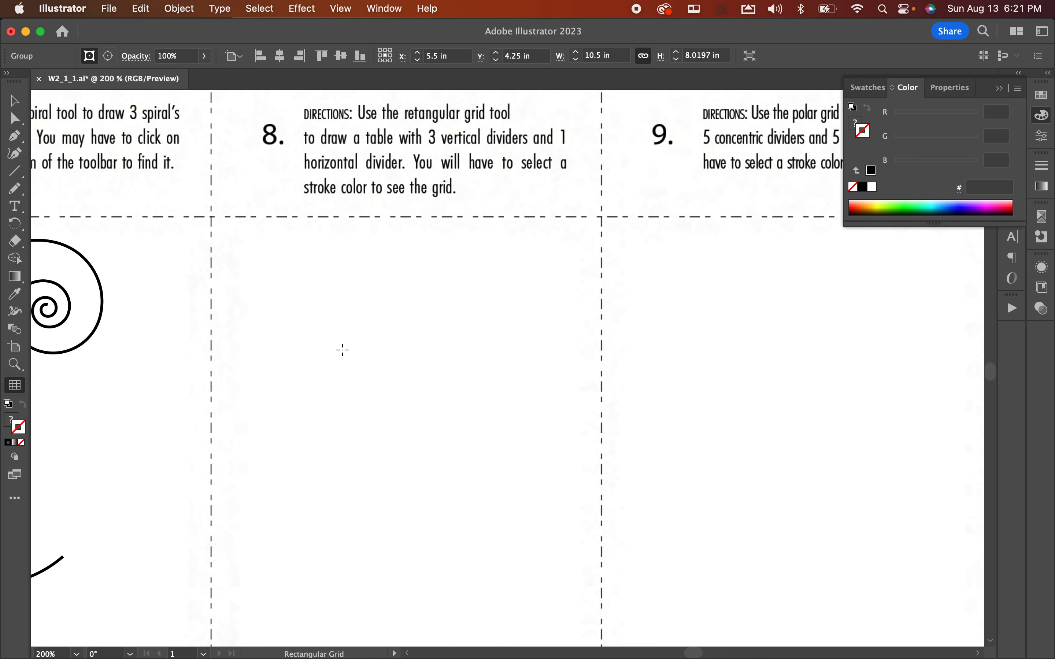
click(323, 335)
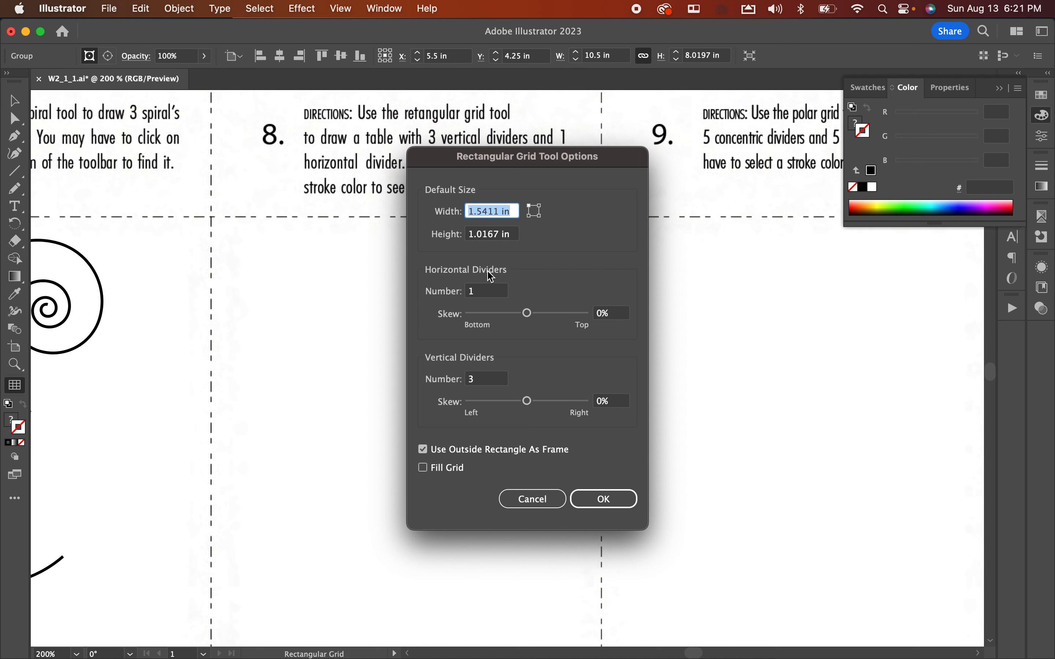
drag(536, 162, 507, 208)
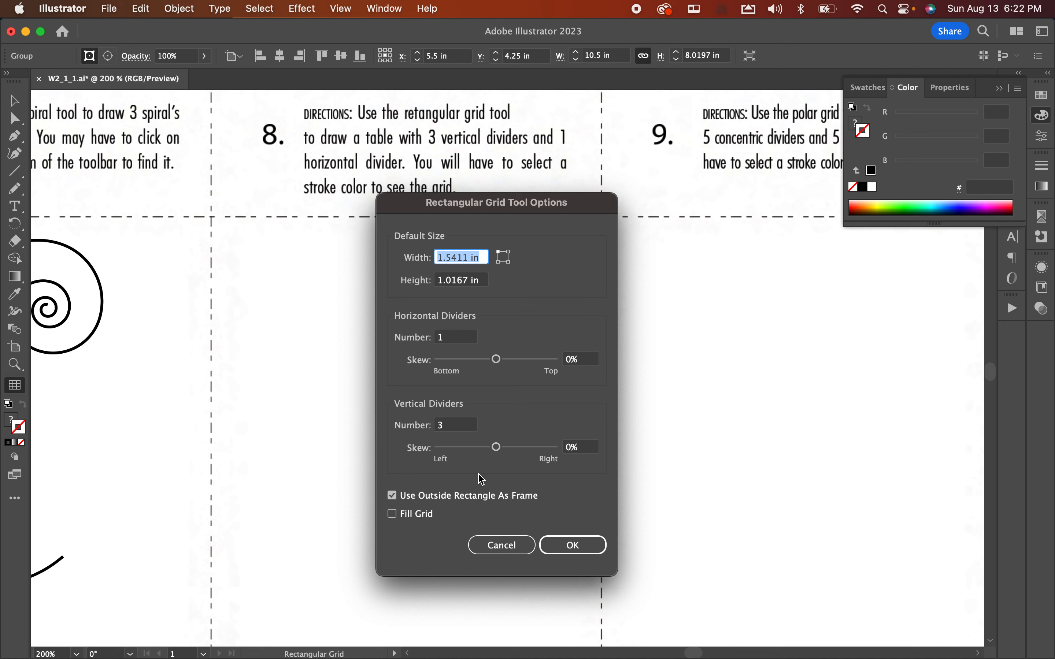
click(453, 341)
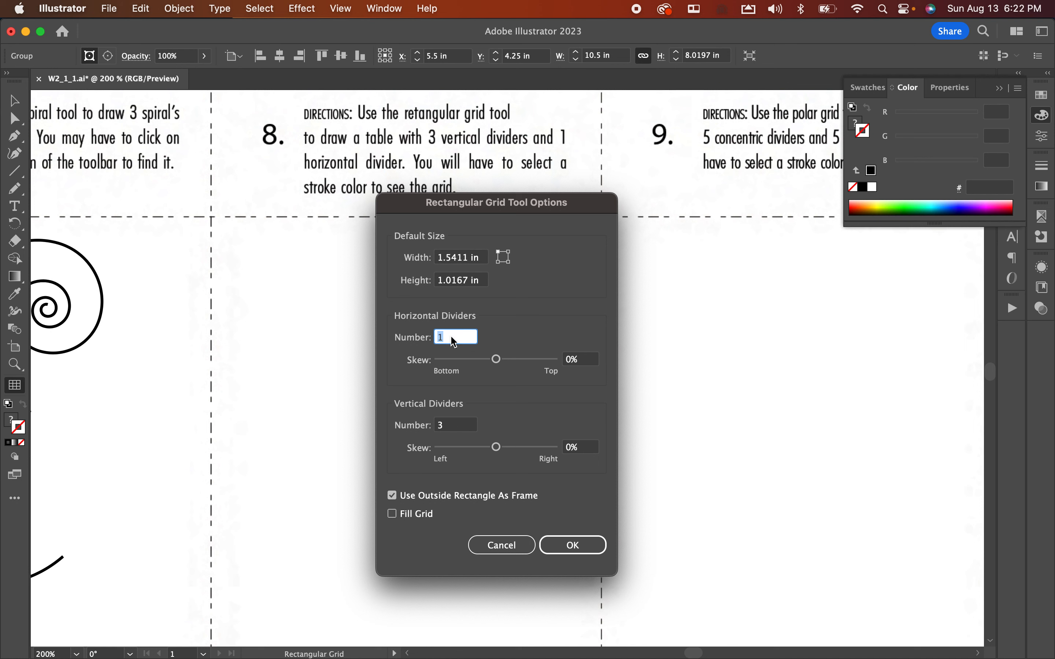
click(454, 426)
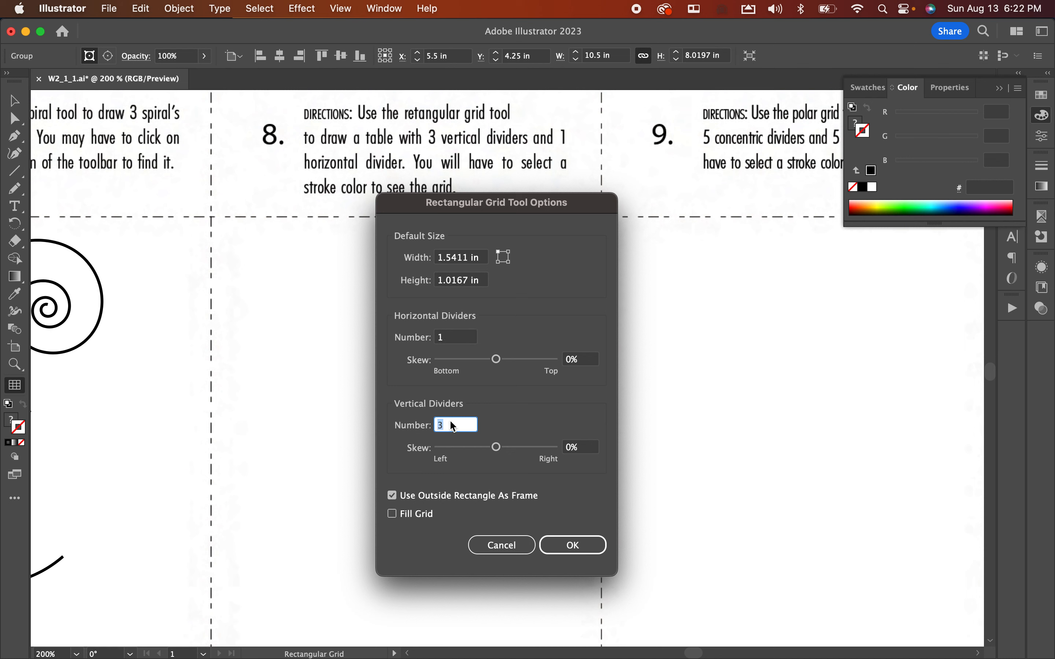
click(571, 545)
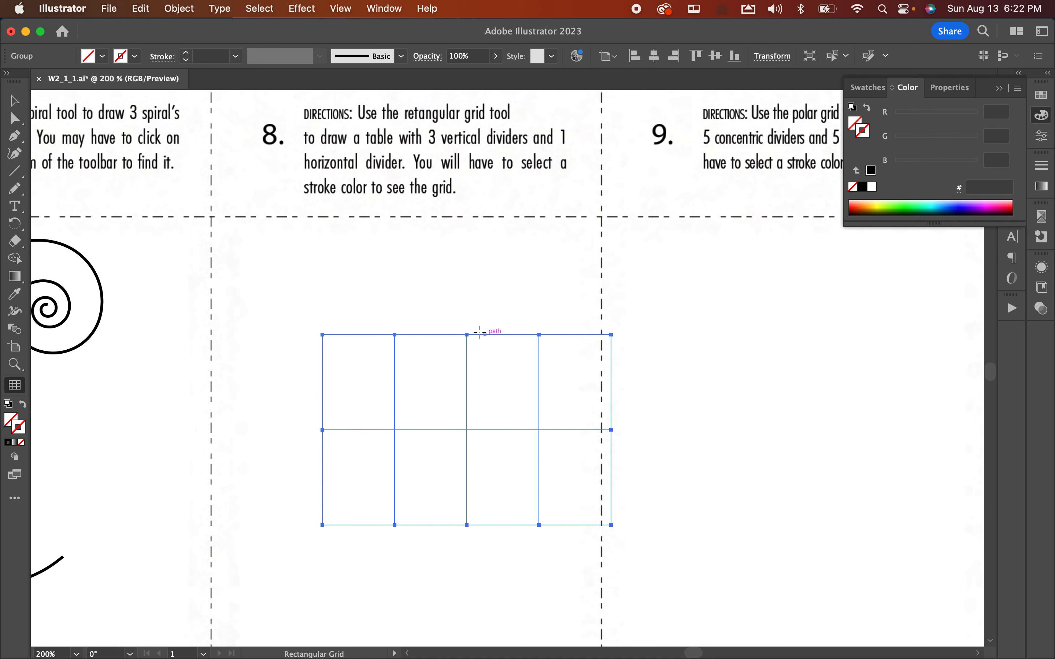
Step: Give the rectangular grid a black 1 pt stroke and move it fully inside box 8's dashed border
click(7, 444)
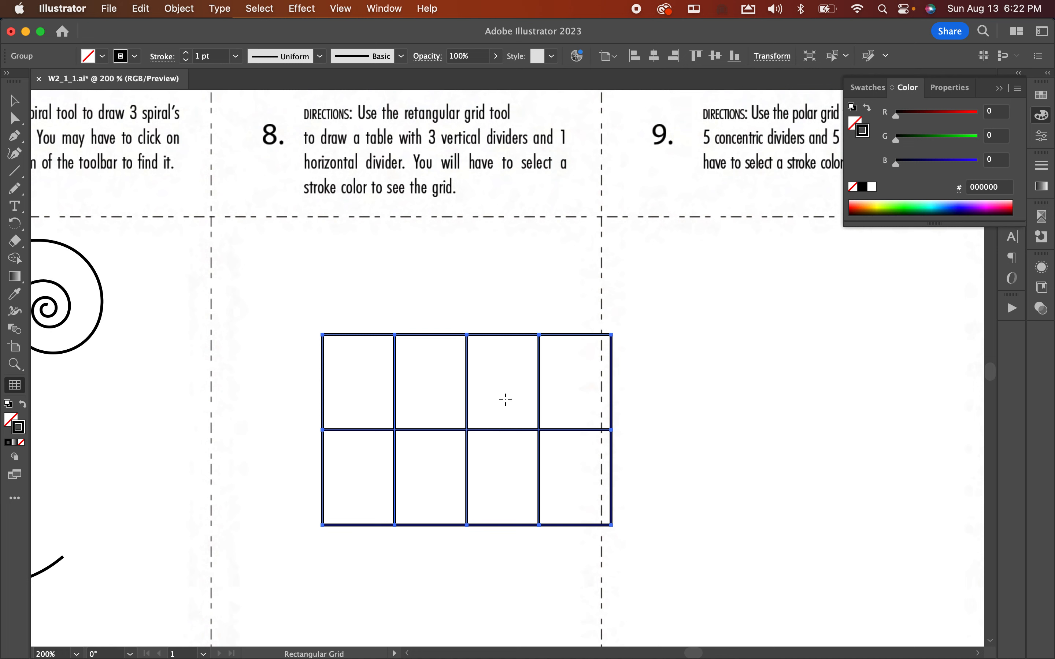
click(15, 101)
click(443, 277)
drag(463, 335, 403, 320)
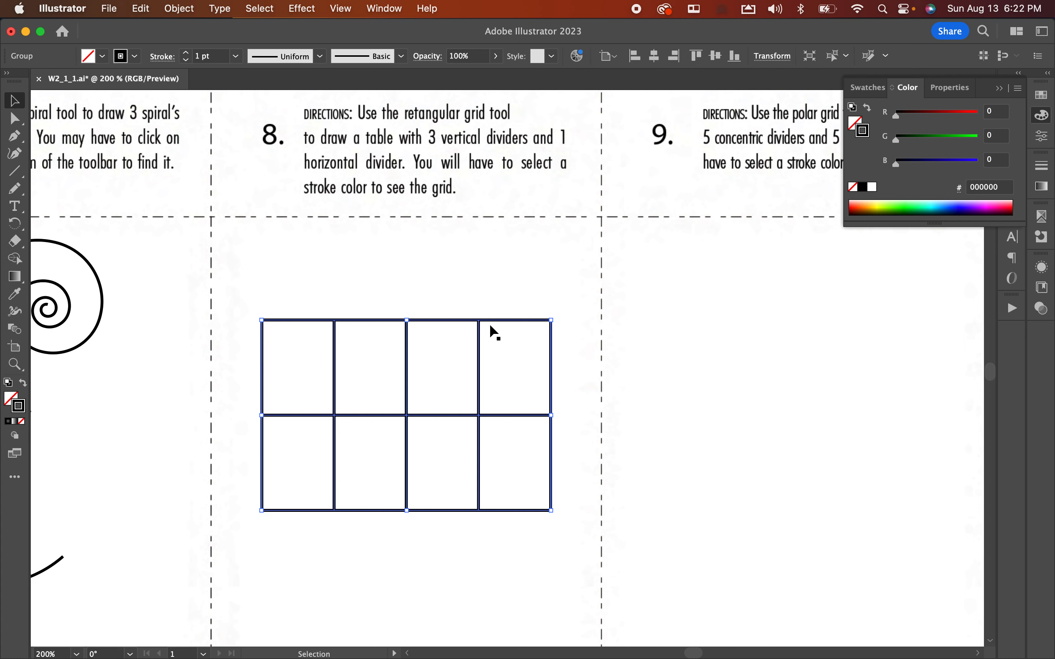
mouse_move(462, 321)
mouse_down()
mouse_move(466, 297)
mouse_move(458, 312)
mouse_up()
click(535, 265)
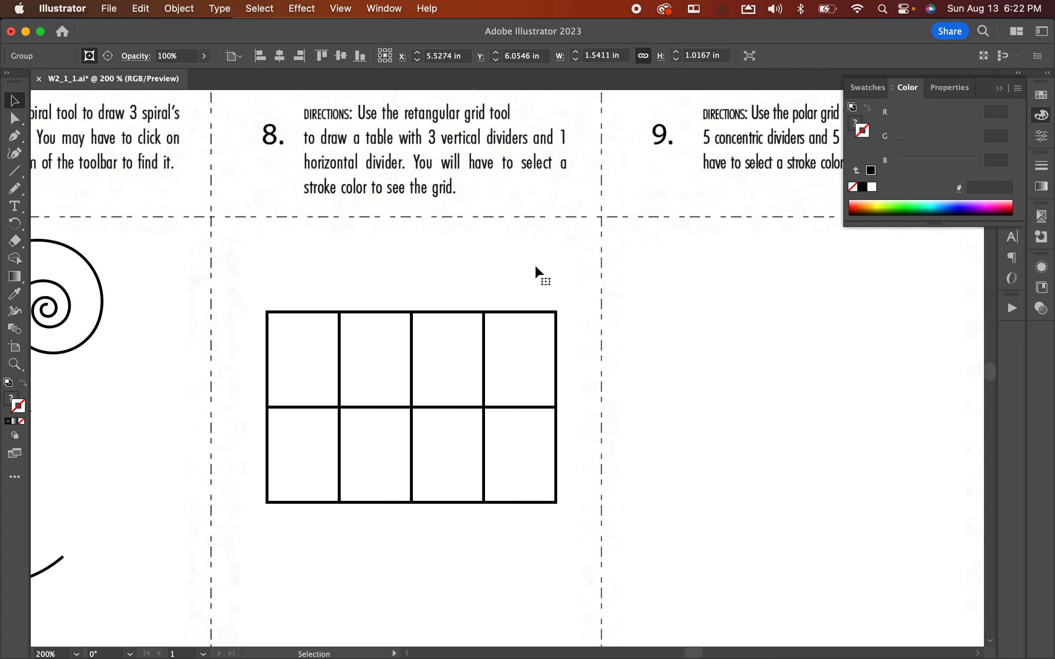
Step: Create a 1.3889 by 1.3889 in polar grid in box 9 with 5 concentric dividers and 5 radial dividers
drag(774, 254, 374, 363)
drag(440, 348, 441, 300)
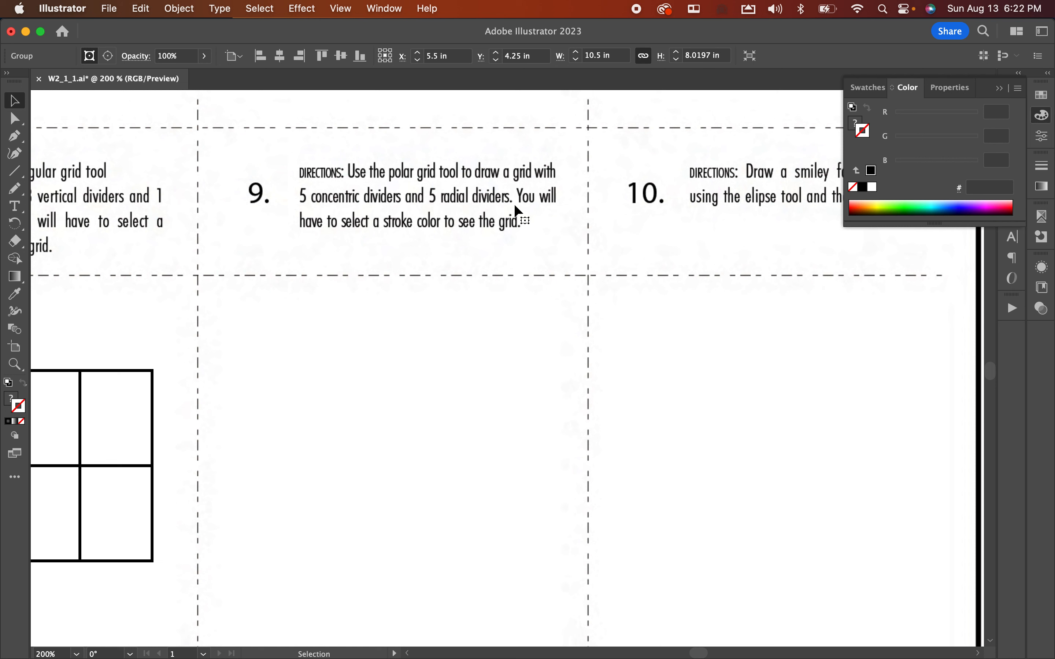
scroll(412, 308, down, 3)
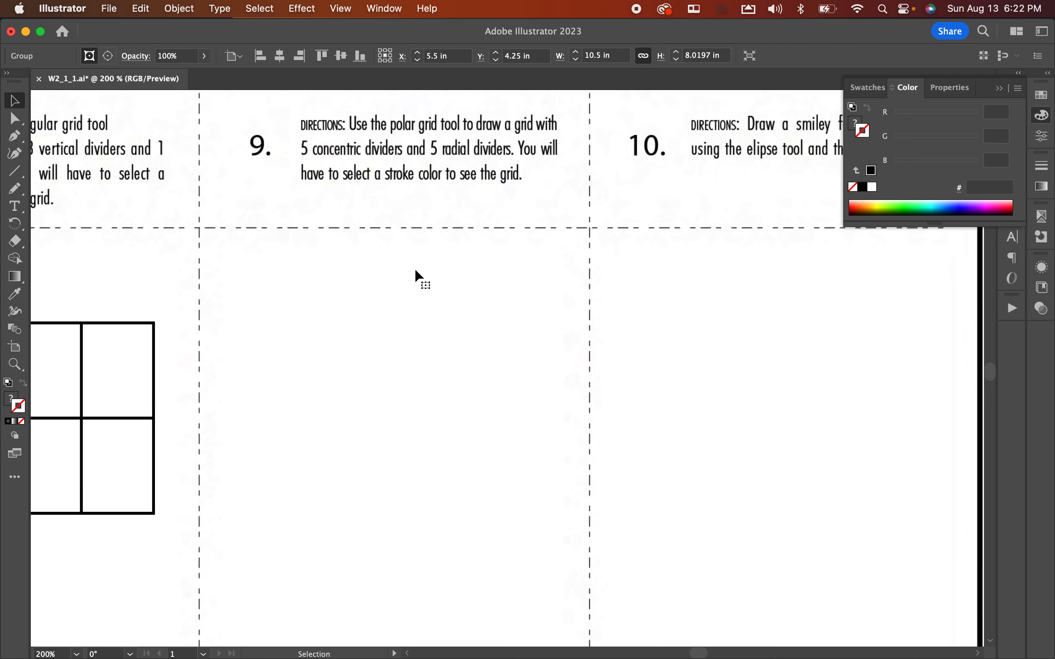
click(16, 480)
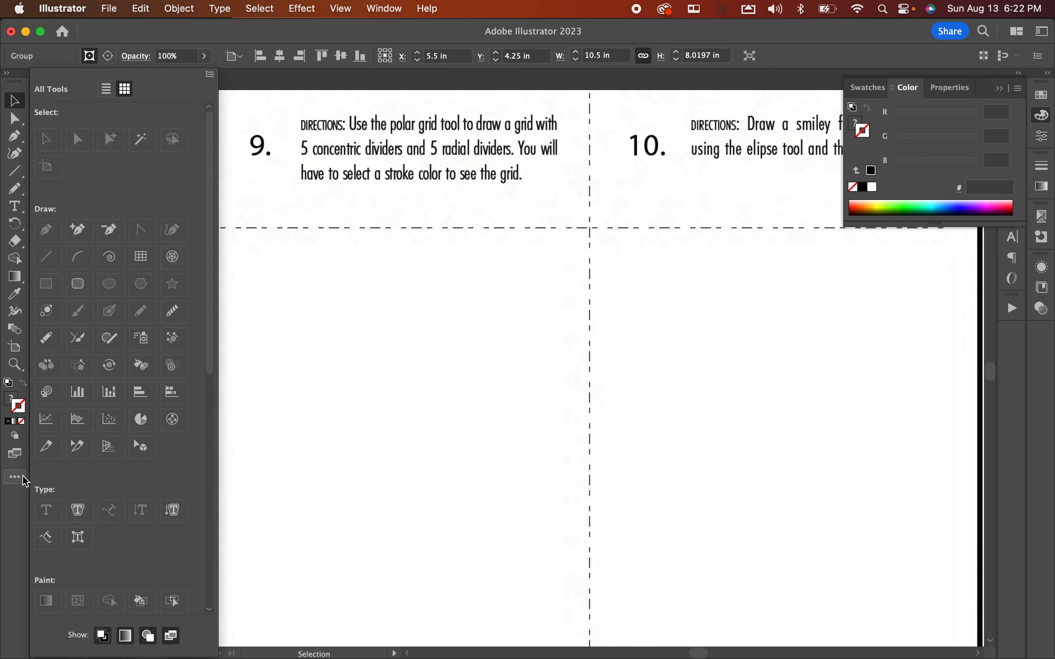
click(172, 262)
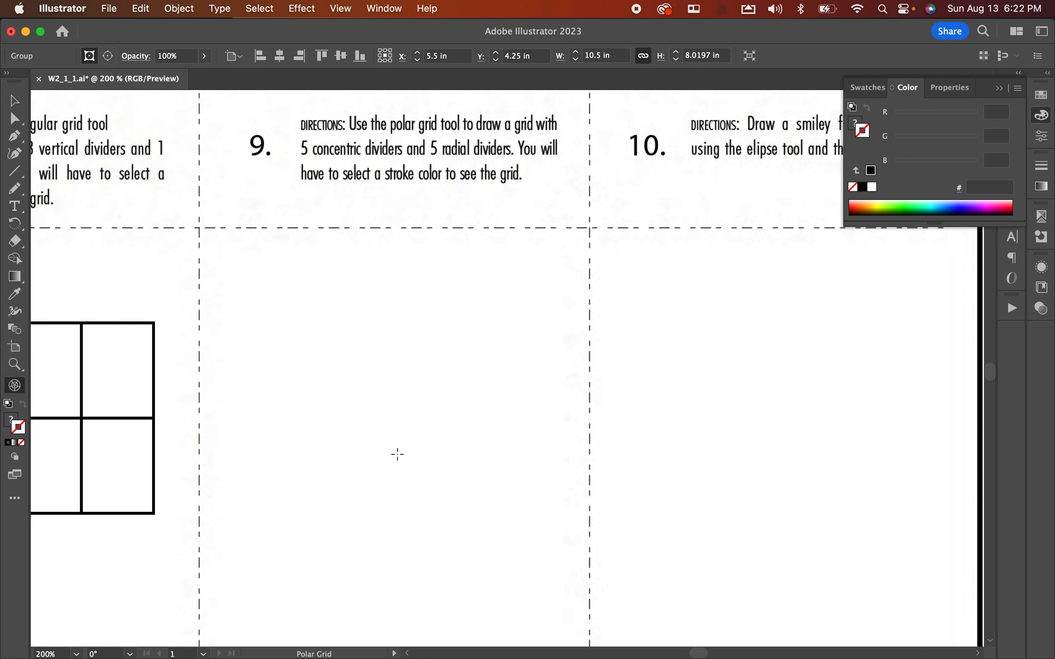
click(392, 423)
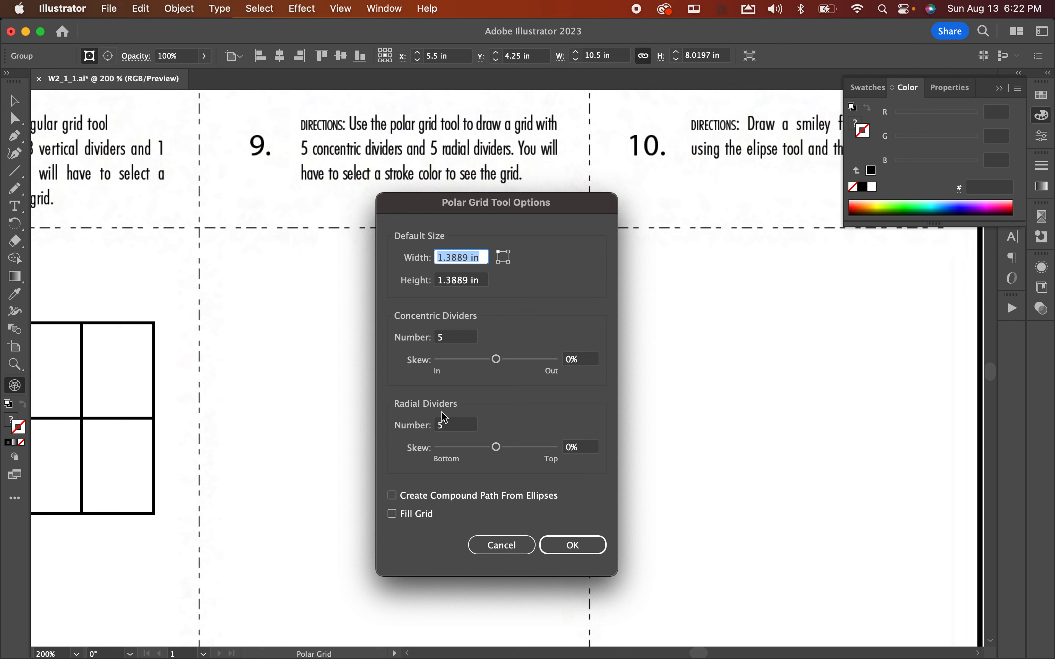
click(573, 545)
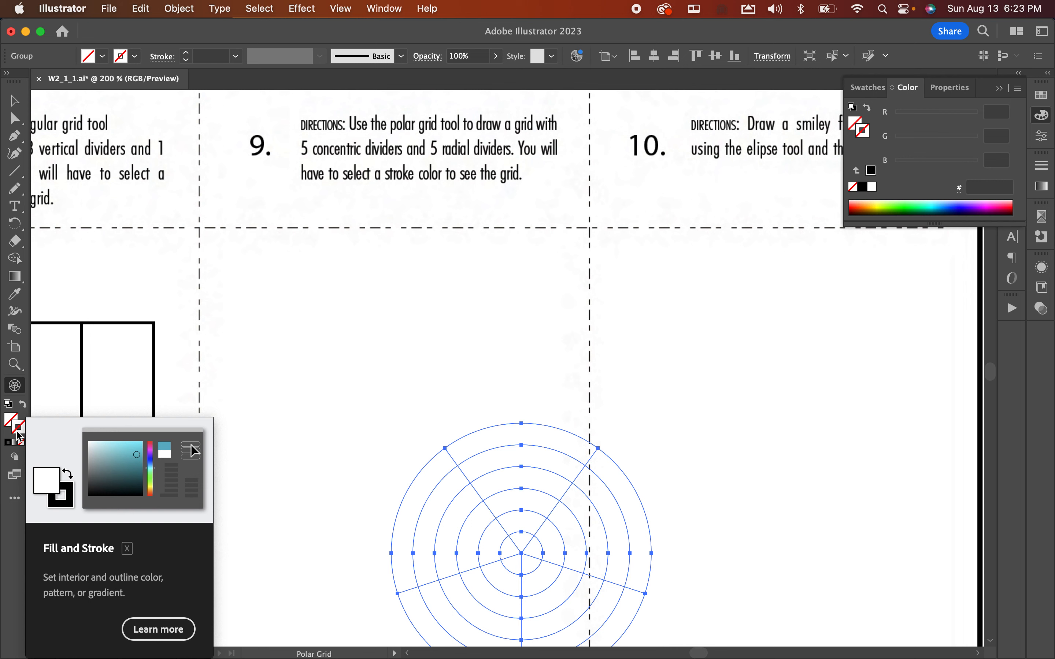
Step: Give the polar grid a black 1 pt stroke and move it fully inside box 9's dashed border
click(7, 443)
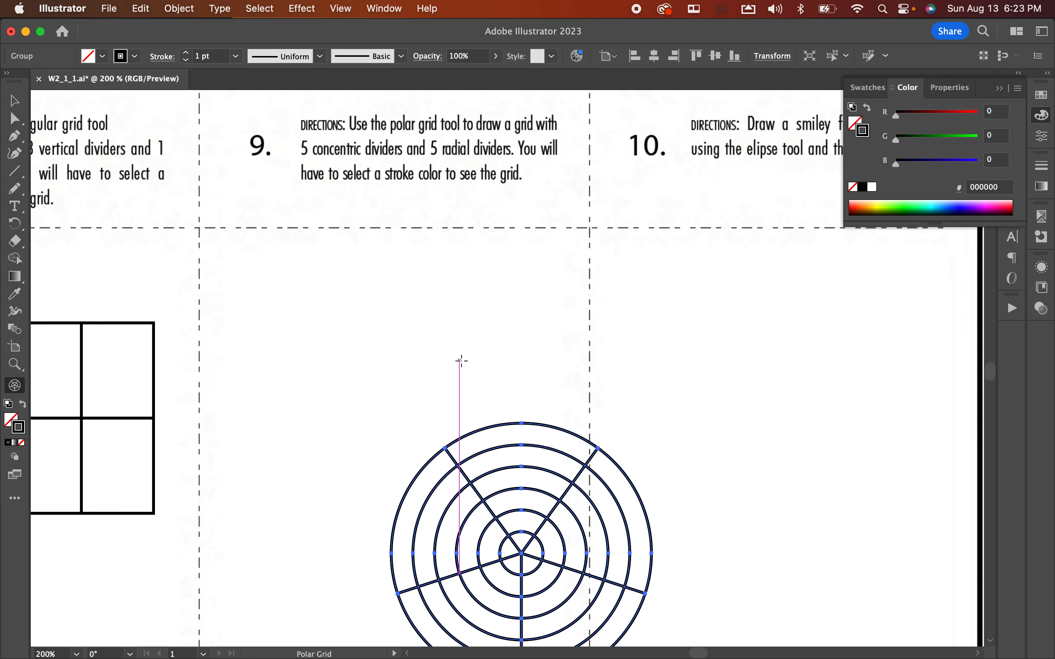
key(v)
drag(540, 424, 420, 300)
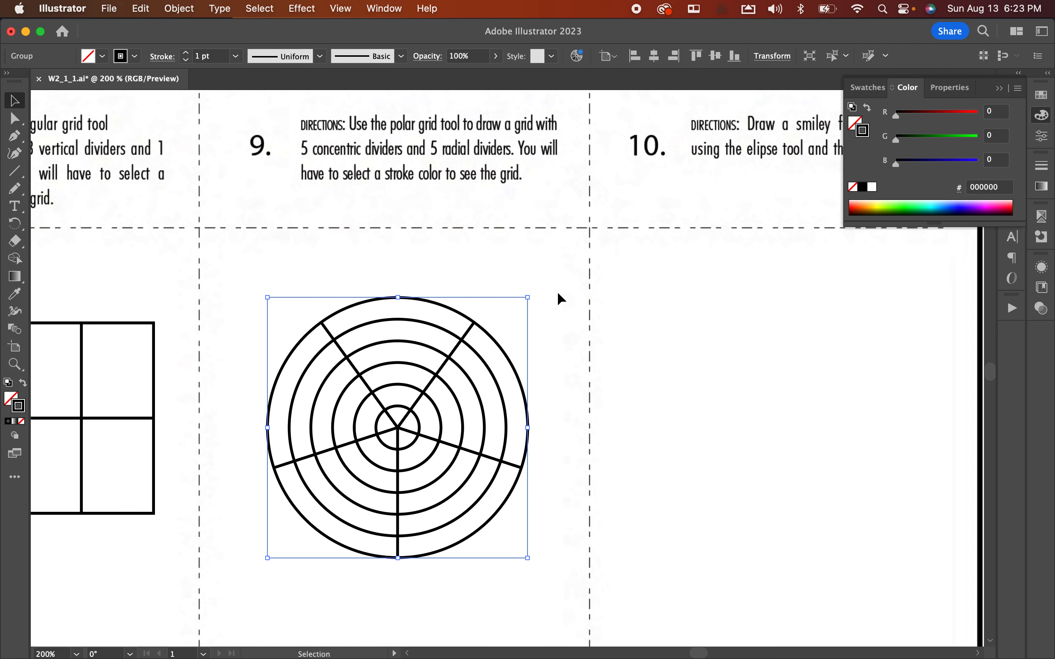
Step: Draw a circle with the Ellipse tool in the middle of box 10 for the smiley's face
key(space)
drag(715, 267, 387, 310)
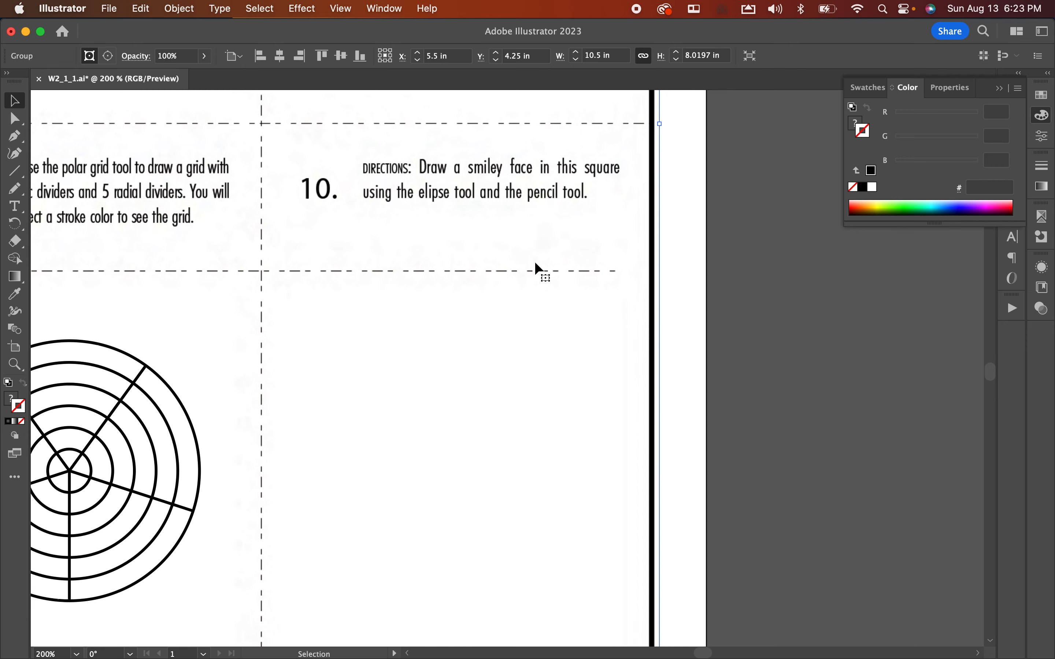
key(space)
drag(438, 444, 440, 398)
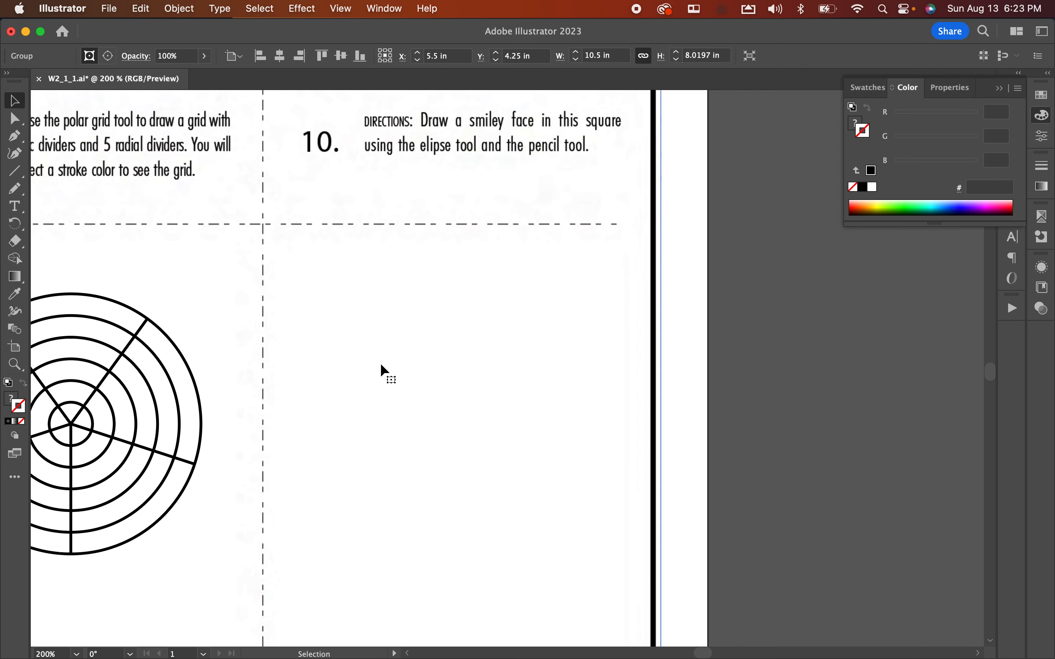
key(l)
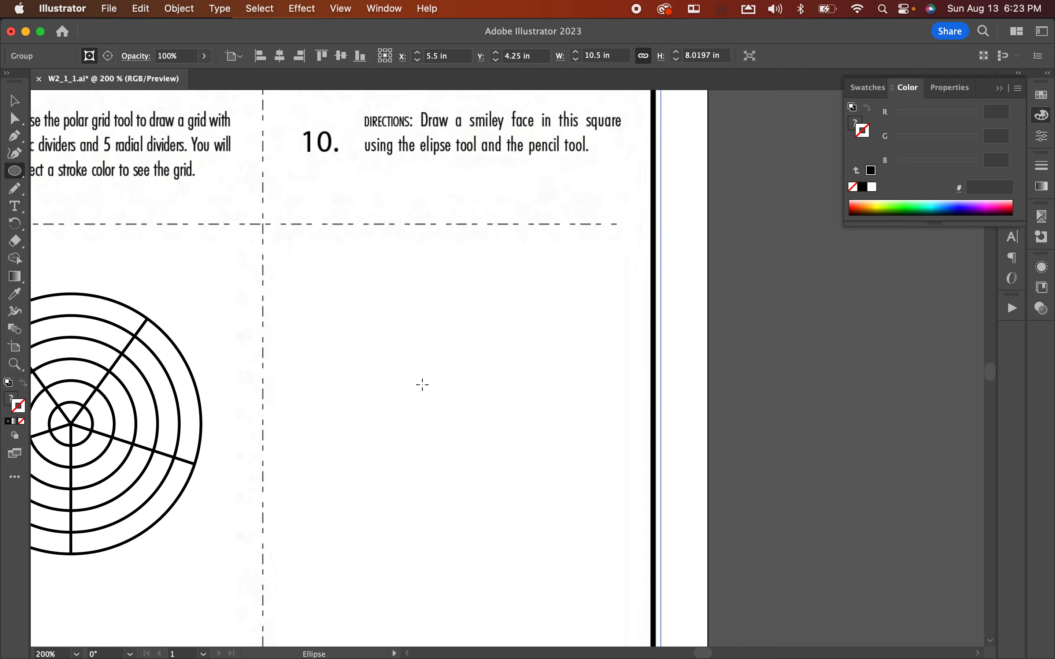
click(19, 171)
drag(18, 172, 71, 190)
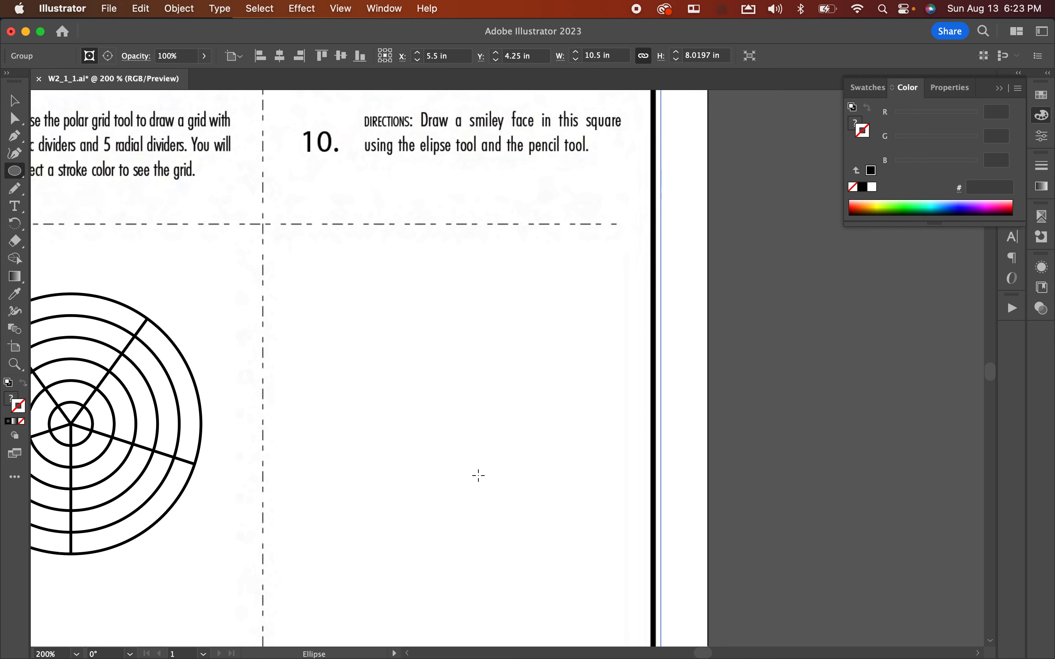
drag(369, 330, 558, 516)
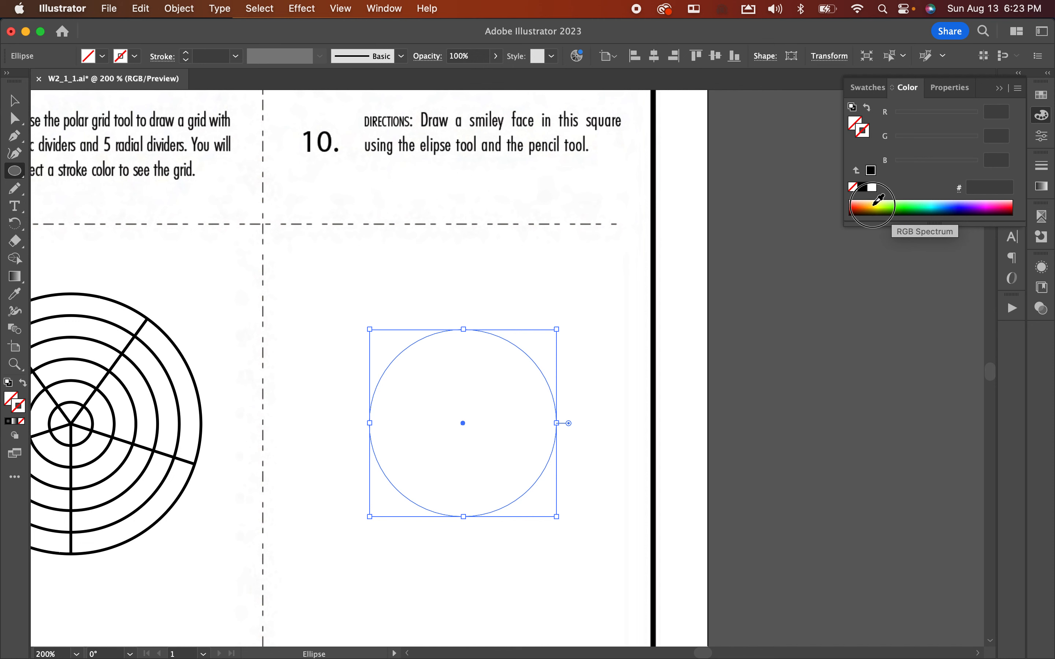
Step: Color the circle yellow FFD217 and make that color its fill, leaving the circle without a stroke
click(874, 204)
click(880, 204)
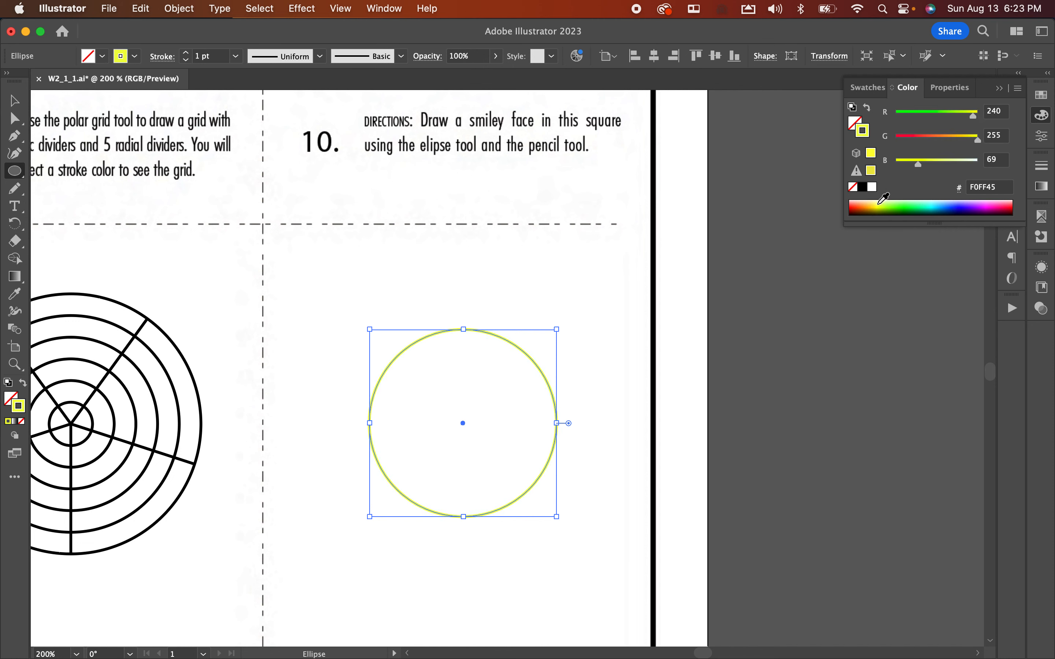
click(873, 203)
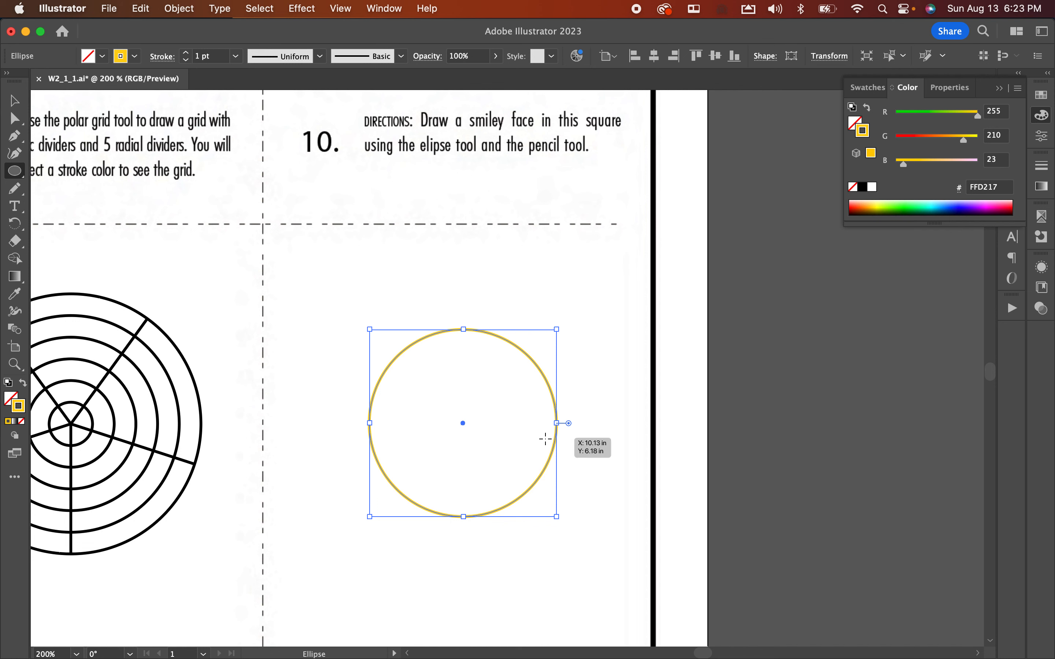
key(shift+x)
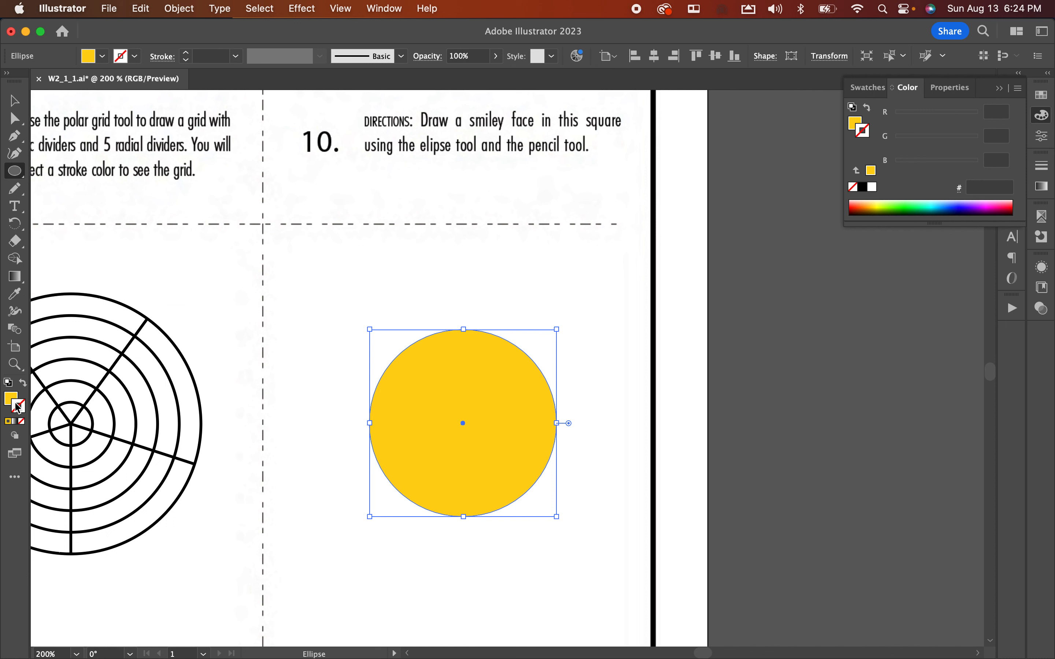
Step: Swap the circle's yellow back and forth between its fill and its stroke several times
key(shift+x)
key(shift+x)
key(shift+x)
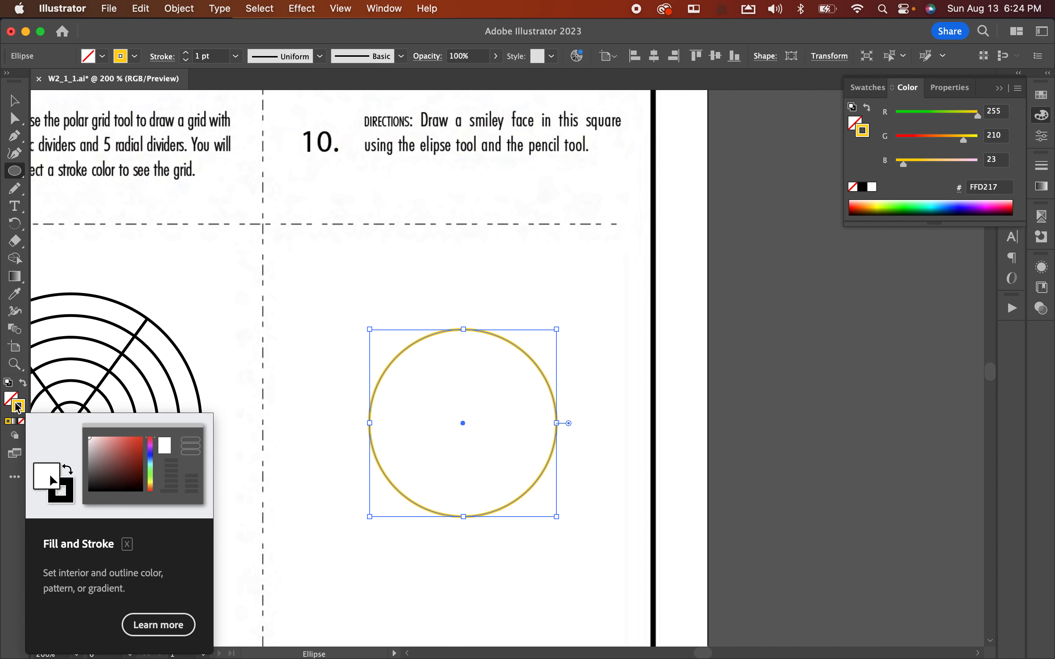
key(shift+x)
key(shift+x)
key(shift+x)
key(shift+x)
key(shift+x)
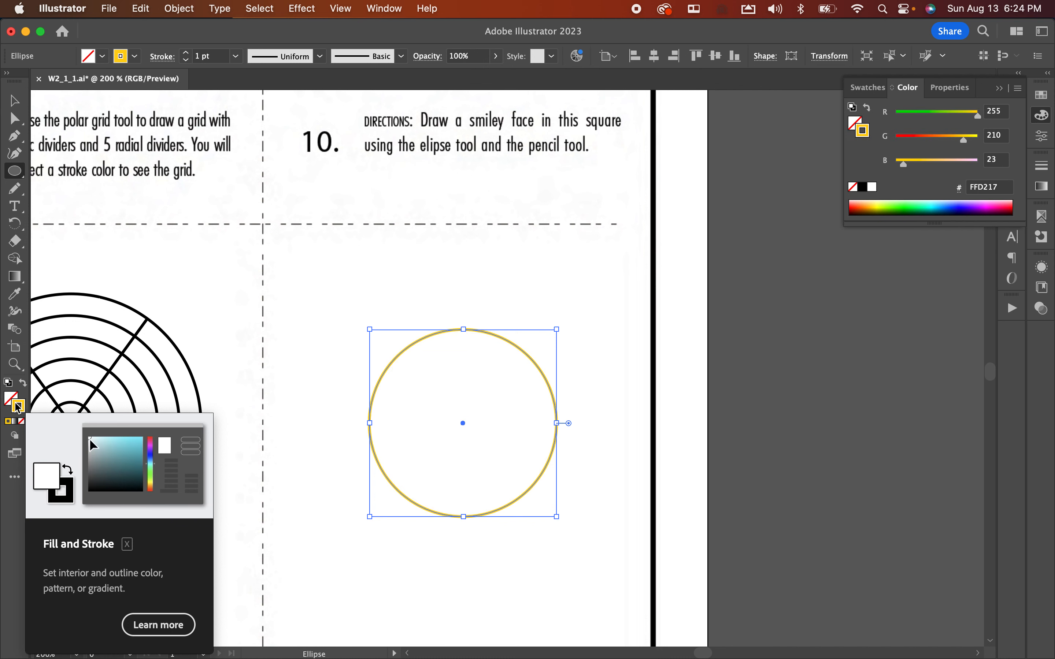
key(shift+x)
key(shift+x)
key(shift+x)
key(shift+x)
key(shift+x)
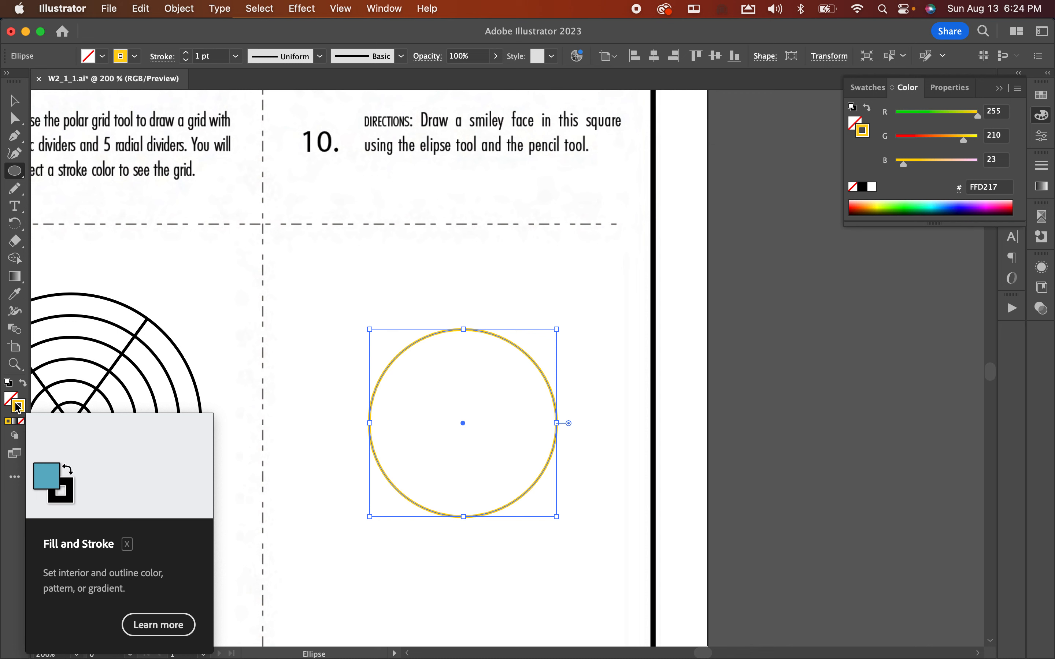
key(shift+x)
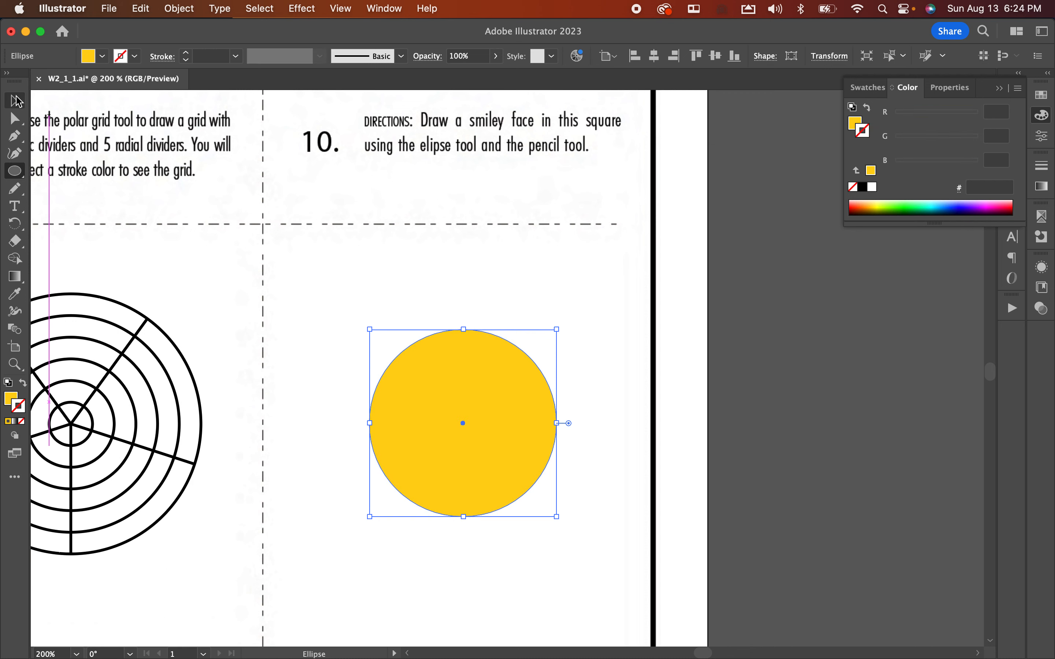
Step: Deselect the yellow circle and switch to the Pencil tool
click(15, 101)
click(461, 381)
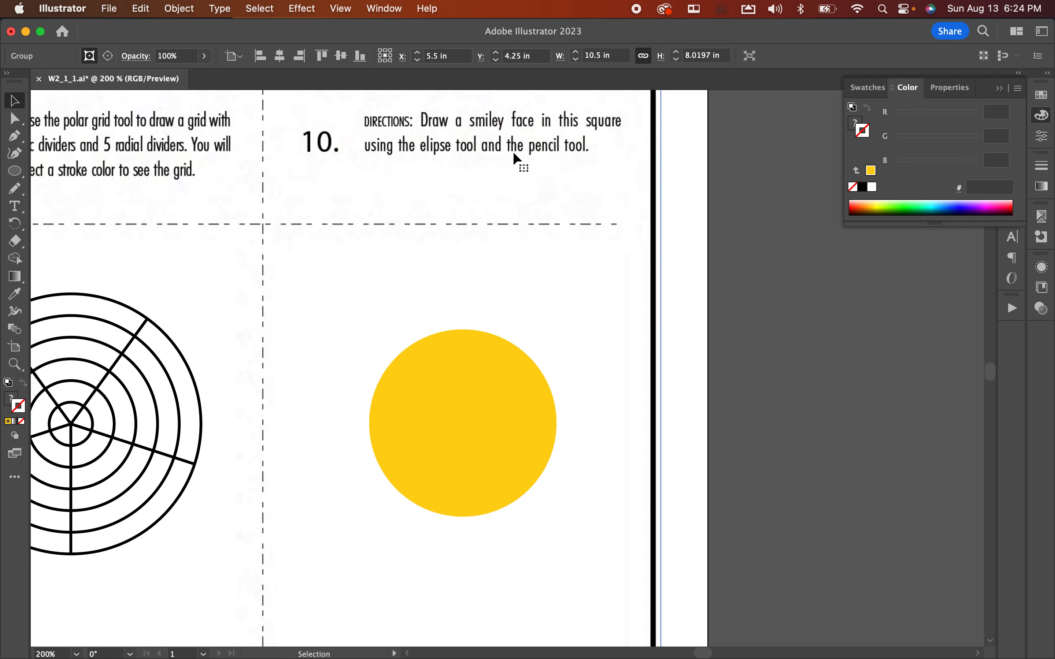
click(15, 192)
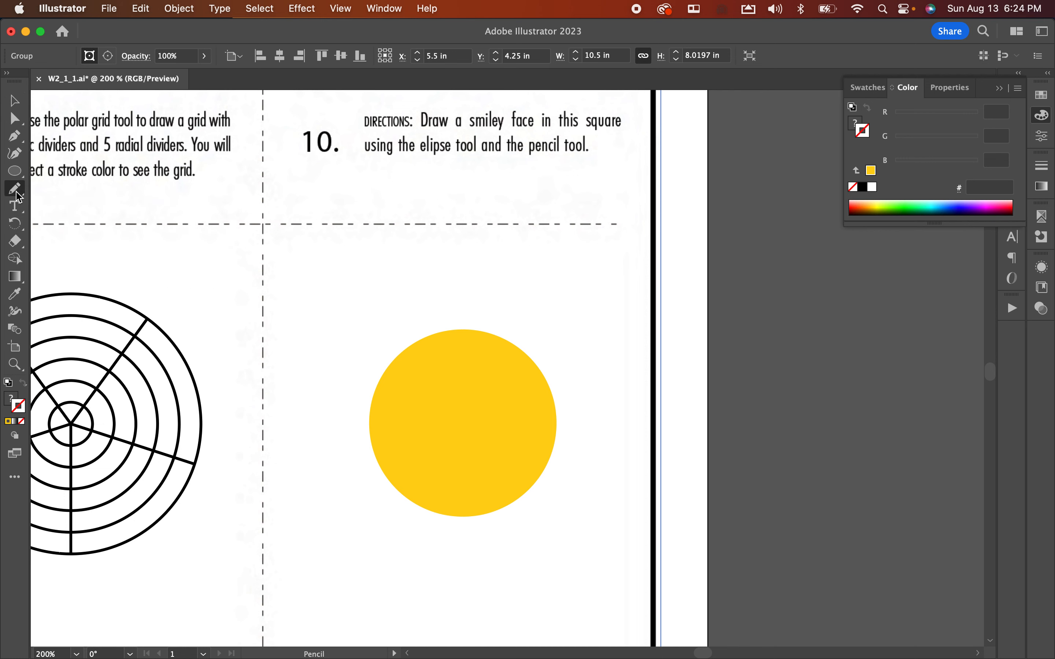
double_click(22, 412)
mouse_move(546, 517)
mouse_down()
mouse_move(522, 499)
mouse_move(508, 518)
mouse_up()
click(844, 331)
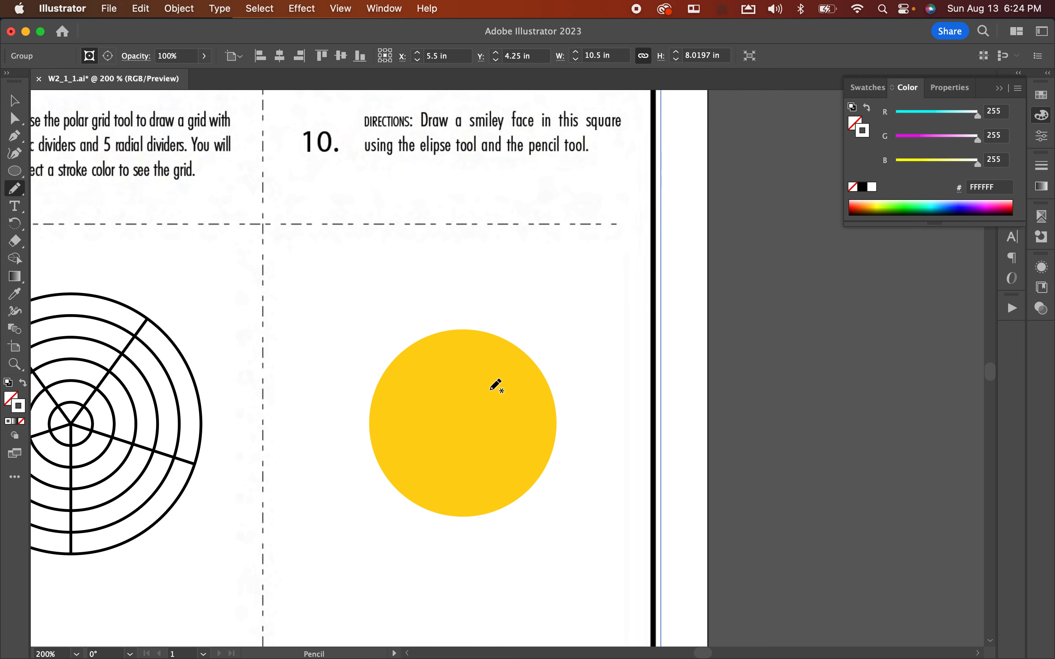
Step: Set the stroke to black 000000, draw two eyes, a nose and a curved smile freehand on the yellow circle, and deselect them
double_click(19, 408)
mouse_move(553, 462)
mouse_down()
mouse_move(539, 494)
mouse_move(502, 505)
mouse_up()
click(864, 329)
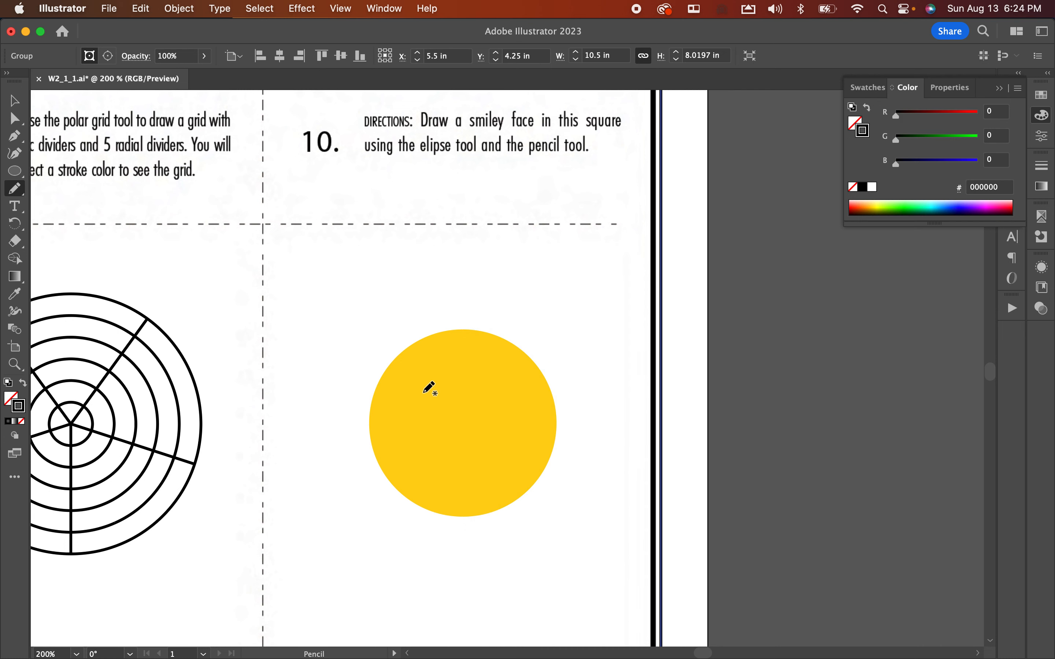
drag(428, 391, 431, 390)
drag(496, 392, 498, 390)
drag(463, 430, 470, 431)
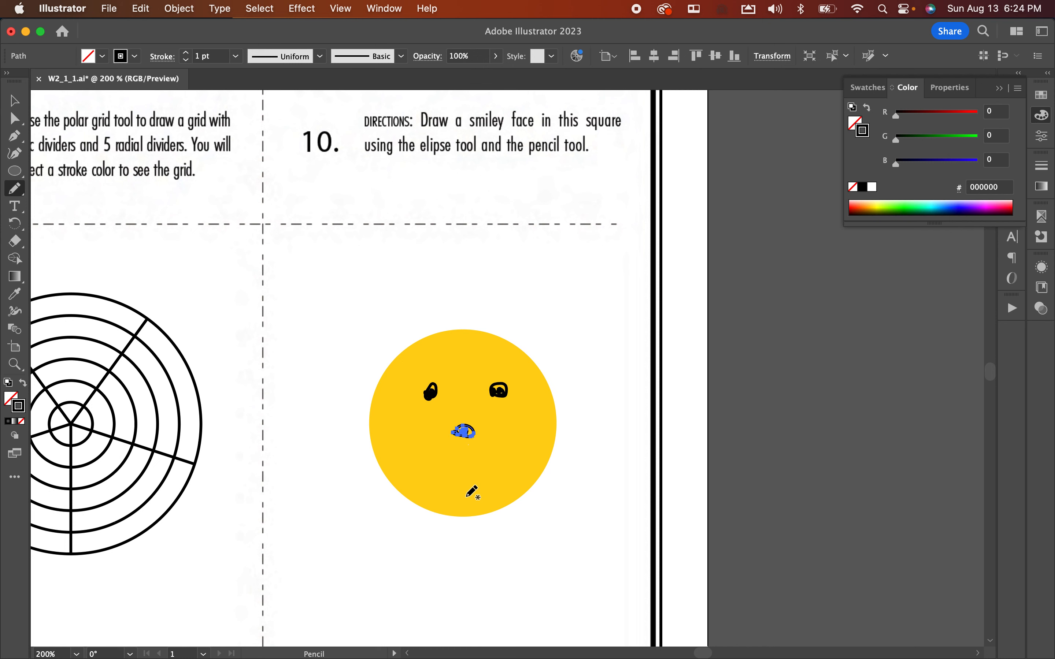
mouse_move(401, 448)
mouse_down()
mouse_move(481, 483)
mouse_move(508, 475)
mouse_move(525, 437)
mouse_move(485, 480)
mouse_move(431, 476)
mouse_move(403, 451)
mouse_move(417, 468)
mouse_move(475, 481)
mouse_move(492, 477)
mouse_move(525, 435)
mouse_up()
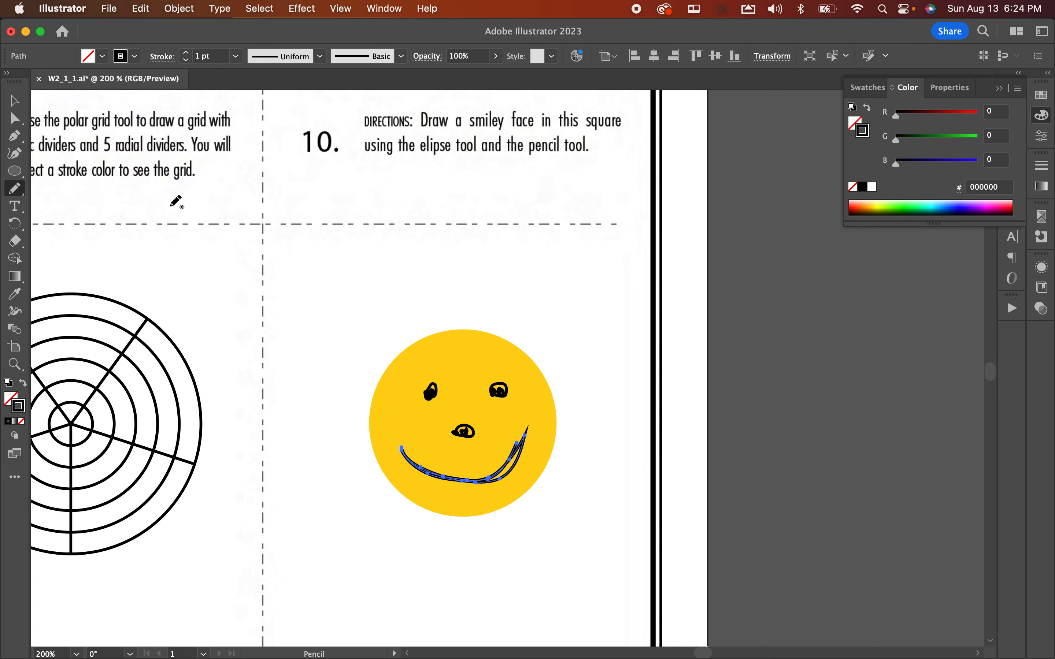
click(14, 118)
click(401, 303)
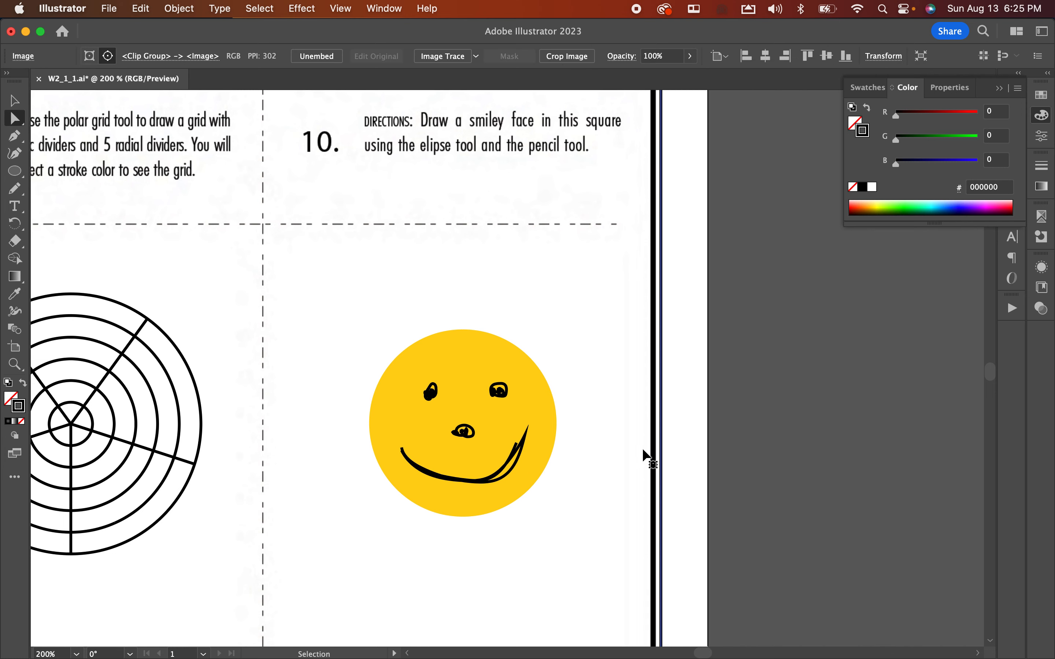
Step: Fit the whole worksheet in the window and save the document
key(super+0)
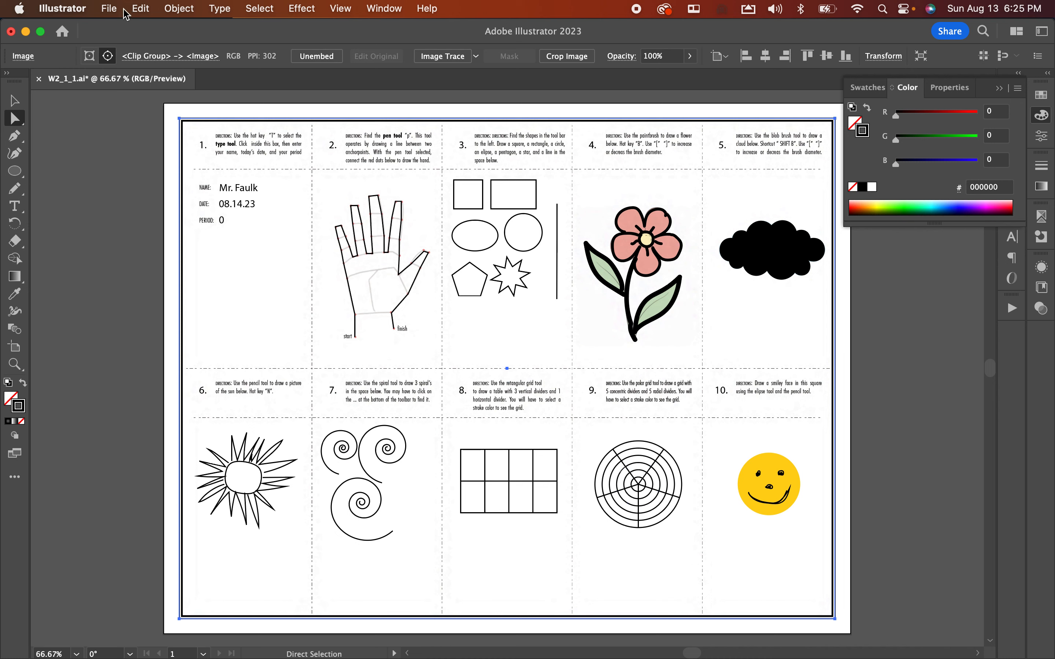
click(113, 10)
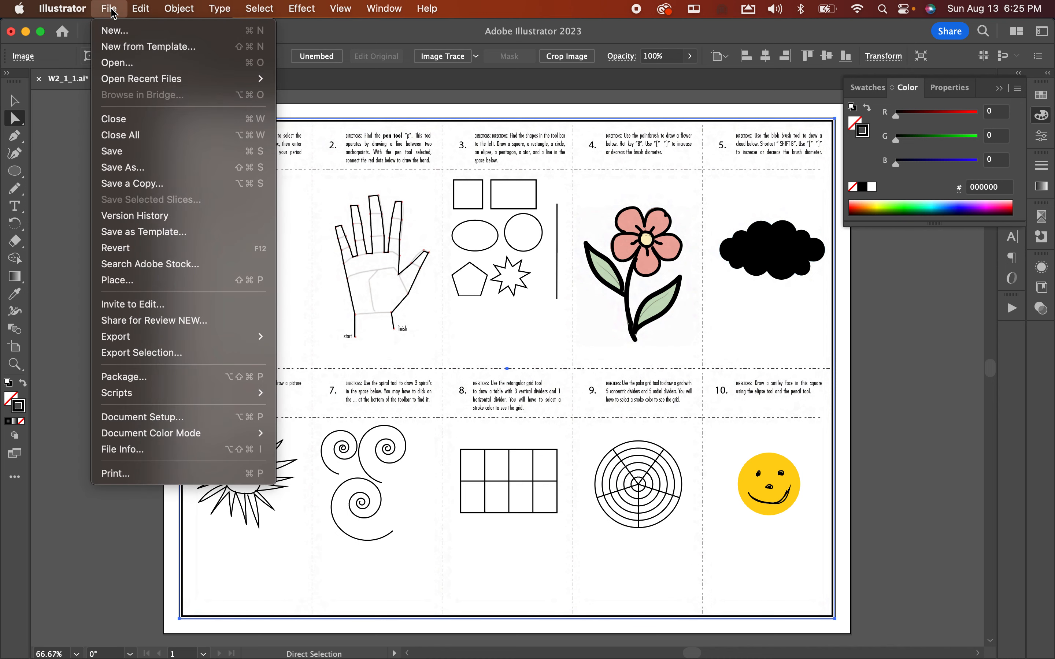
click(121, 153)
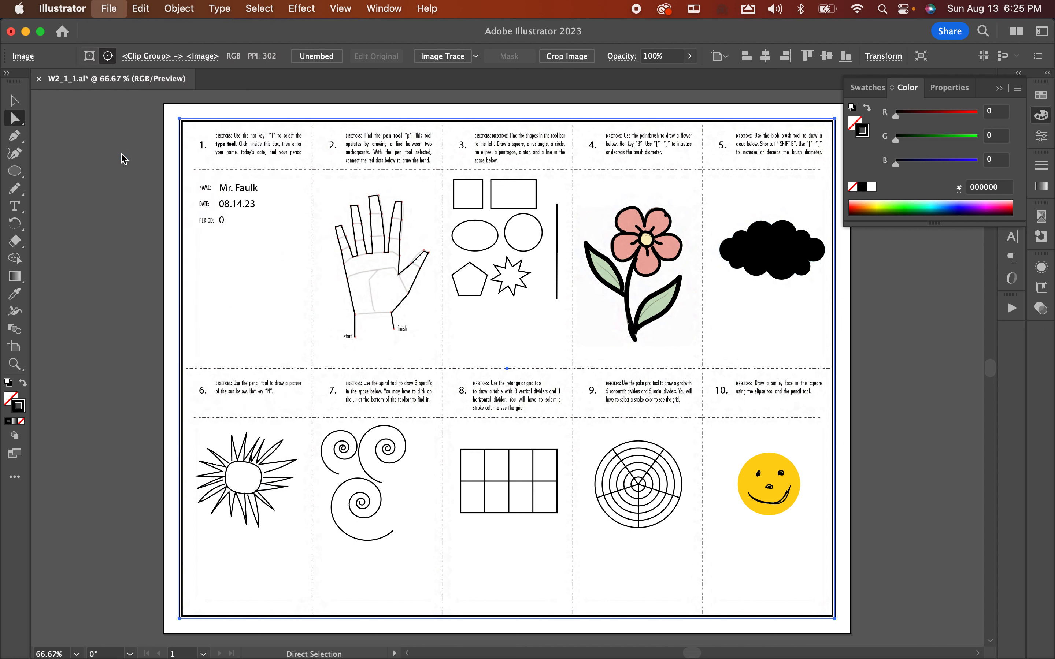